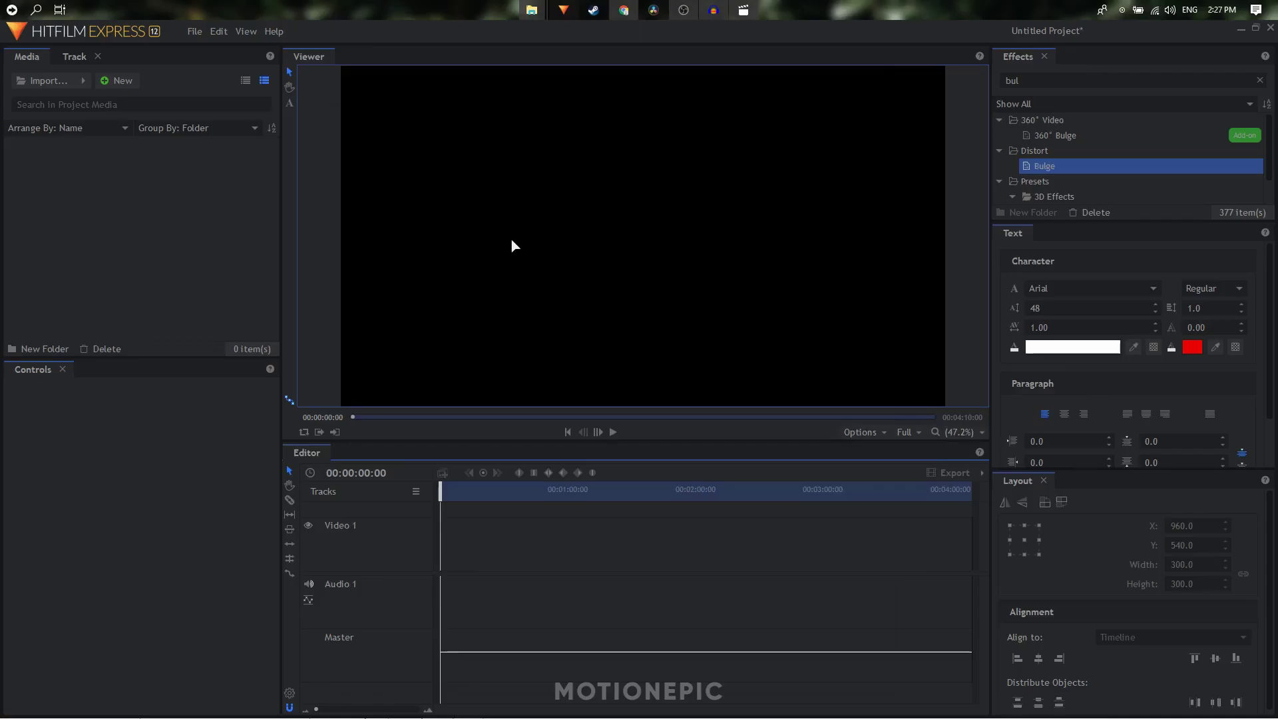
Play the finished shape animation clip in the video player, and minimize the player.
{"action": "left_click", "coordinate": [744, 11]}
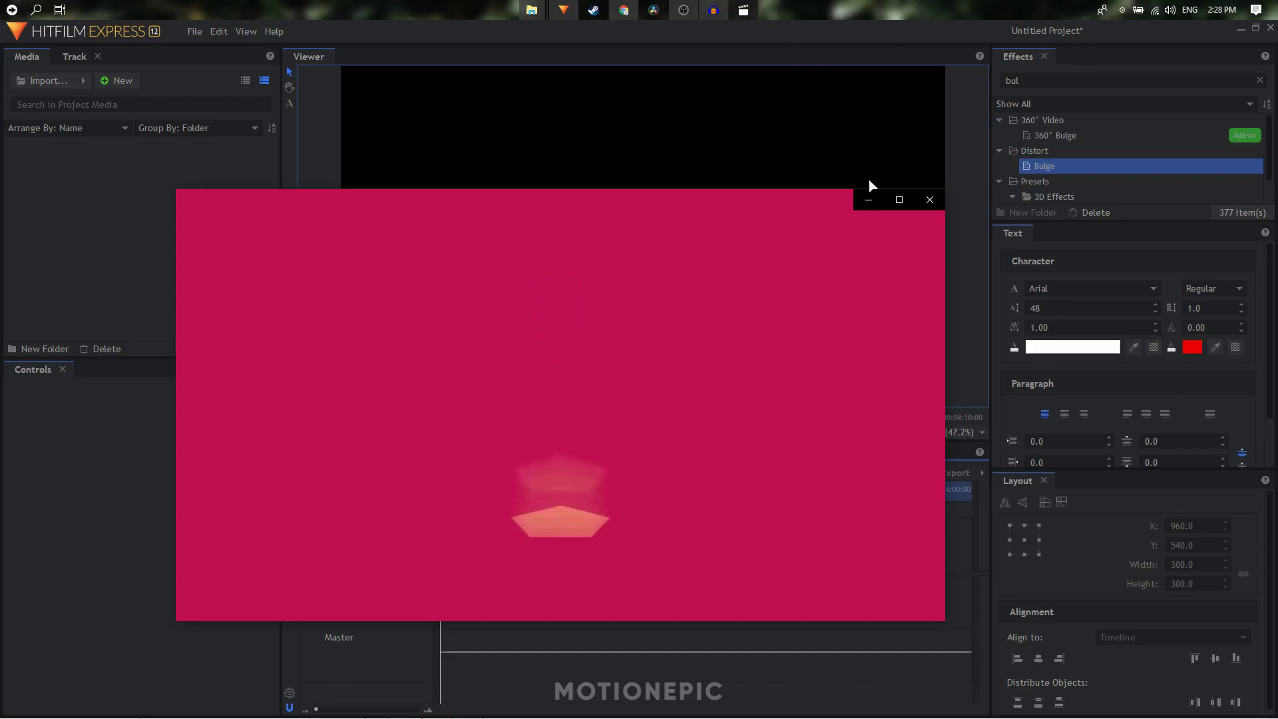
{"action": "left_click", "coordinate": [867, 201]}
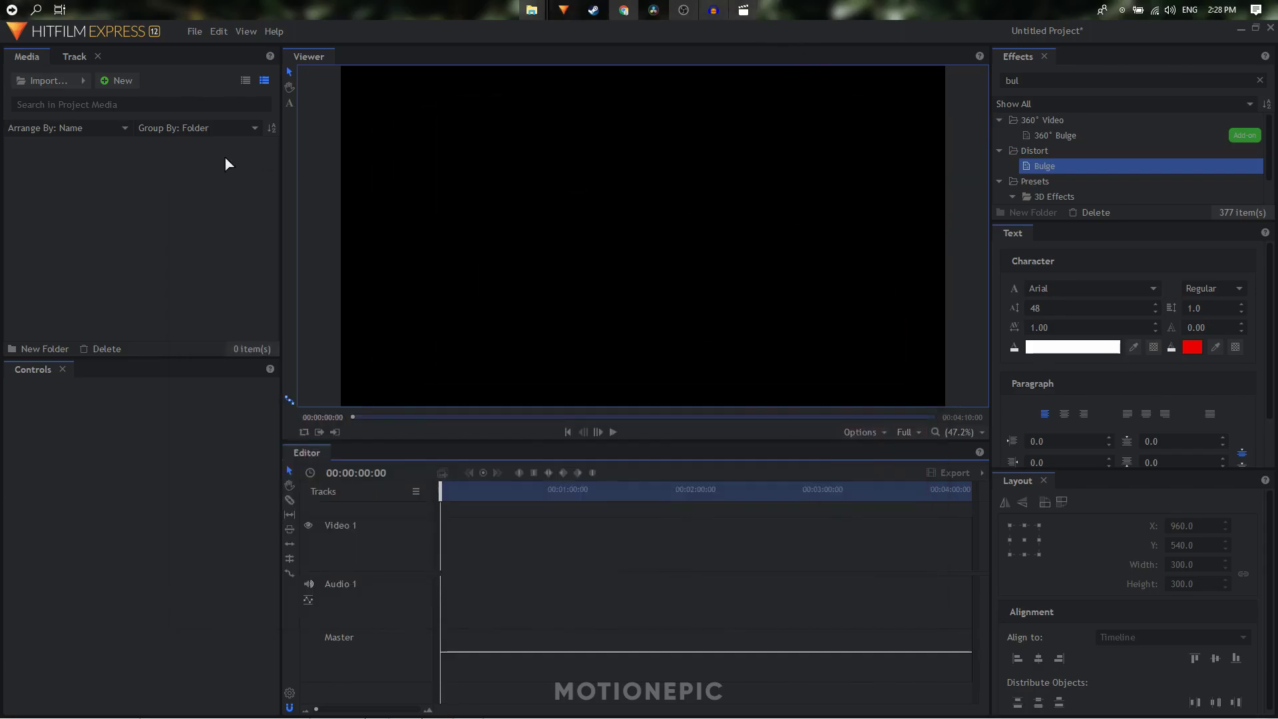
Create a new 1080p Full HD composite shot at 30 fps with a duration of 2 seconds.
{"action": "left_click", "coordinate": [124, 80]}
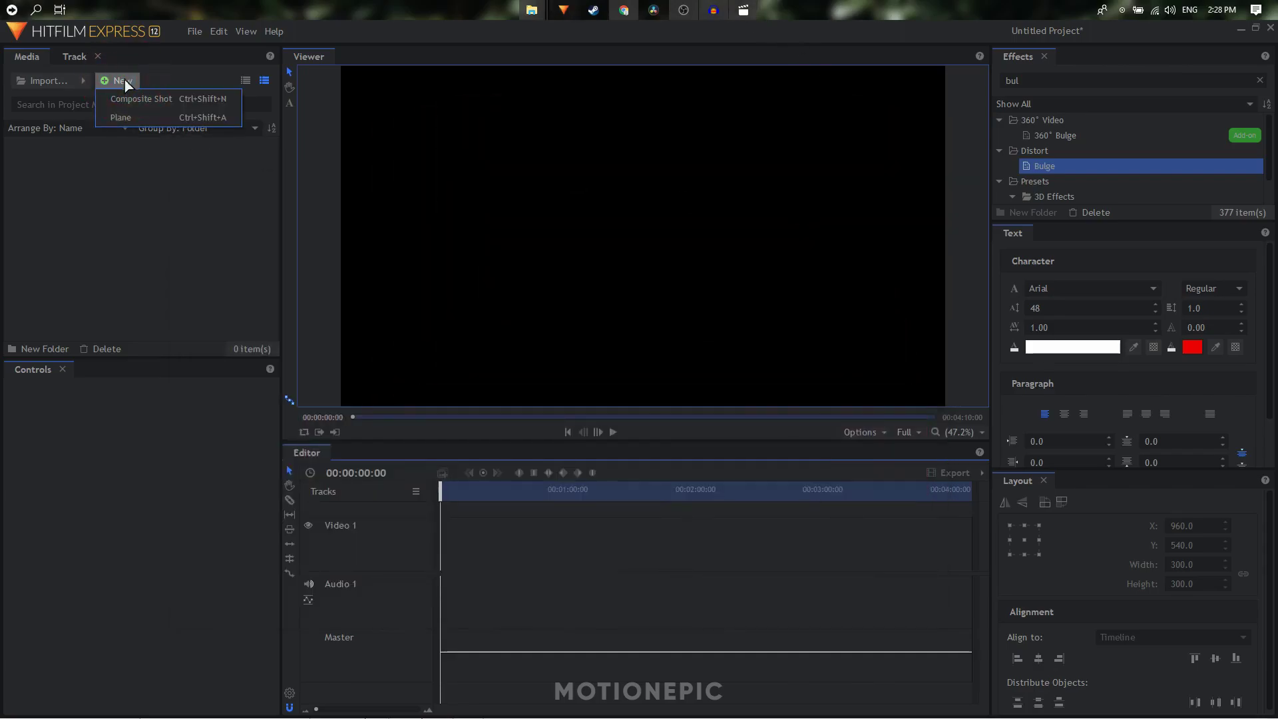
{"action": "left_click", "coordinate": [131, 97]}
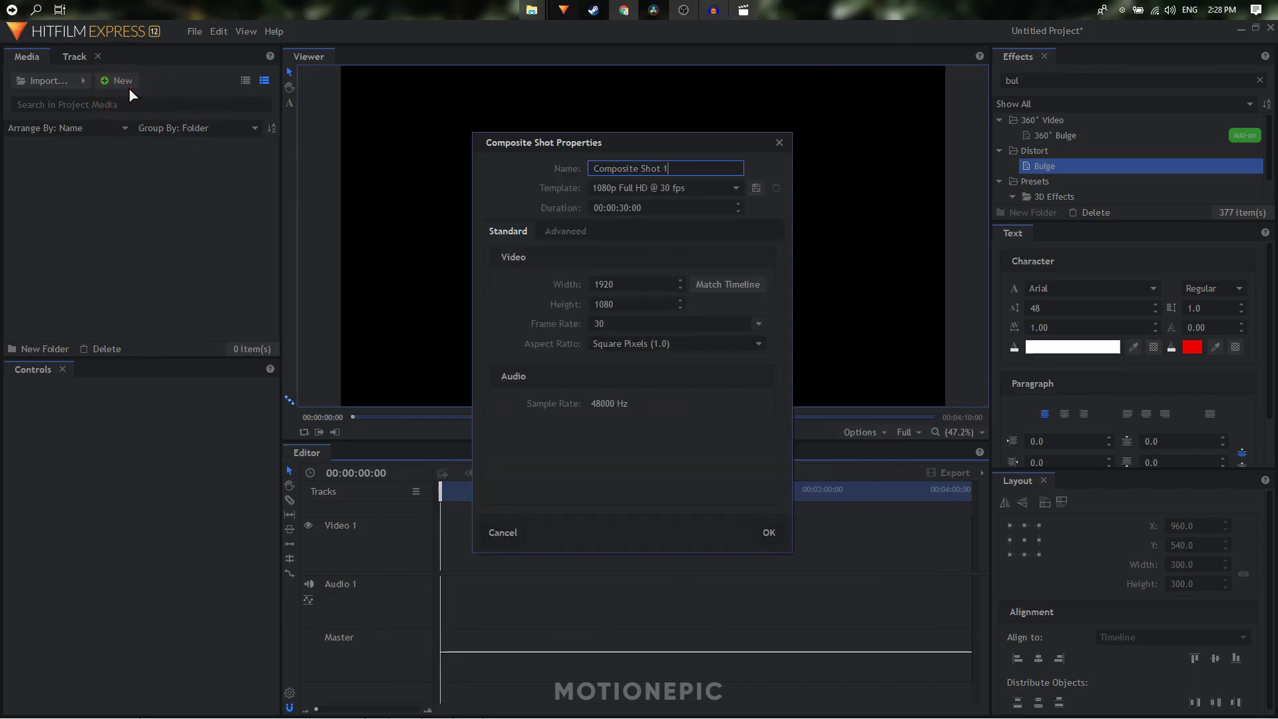
{"action": "left_click", "coordinate": [629, 207]}
{"action": "left_click", "coordinate": [629, 207]}
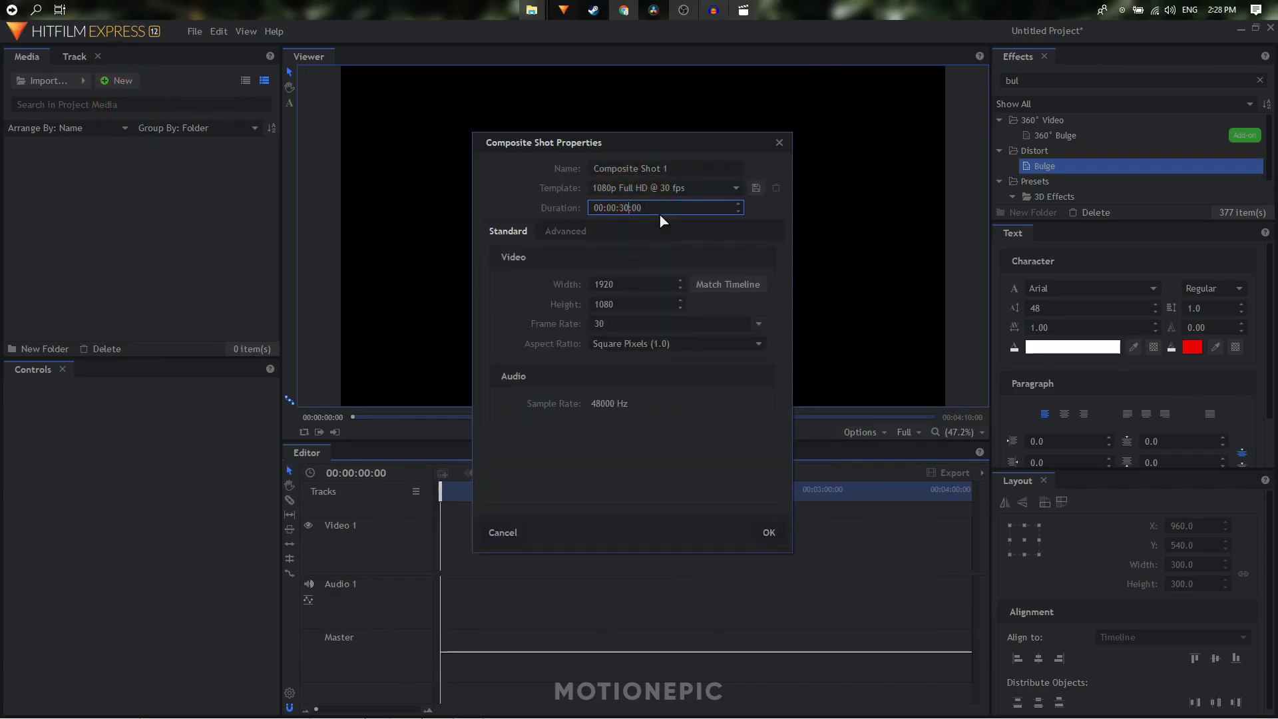
{"action": "key", "text": "BackSpace"}
{"action": "type", "text": "02"}
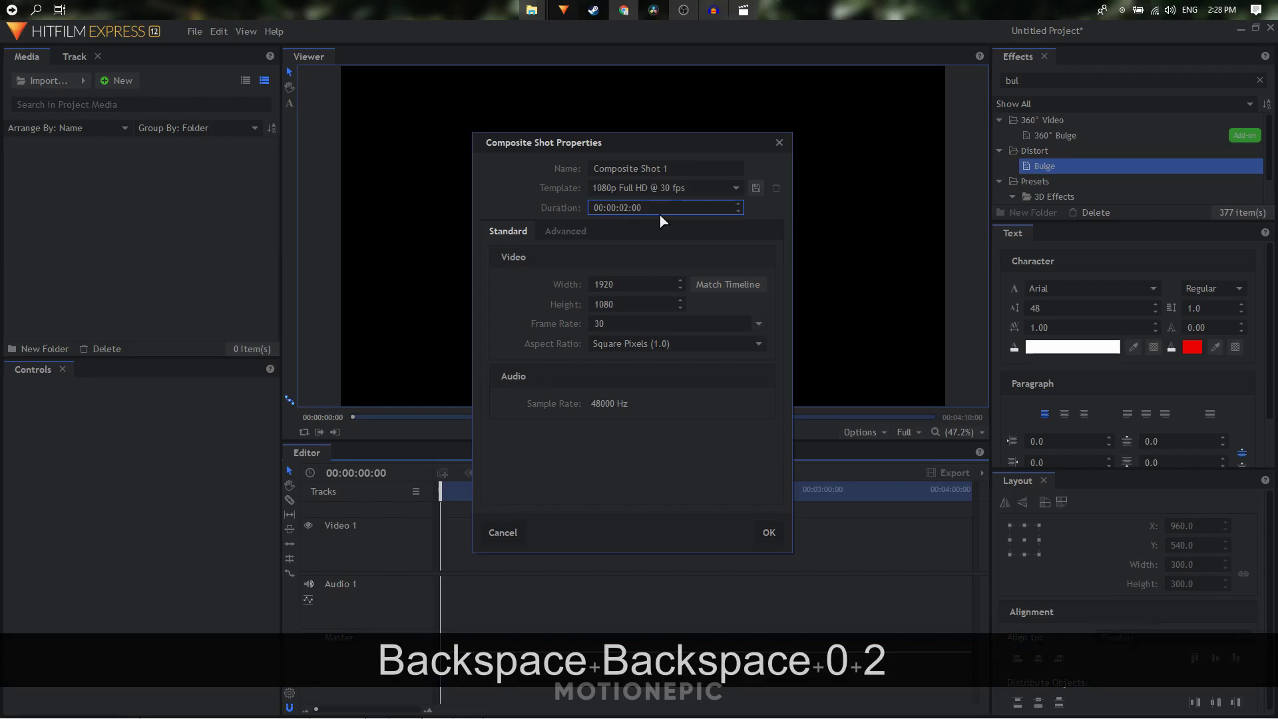
{"action": "key", "text": "Return"}
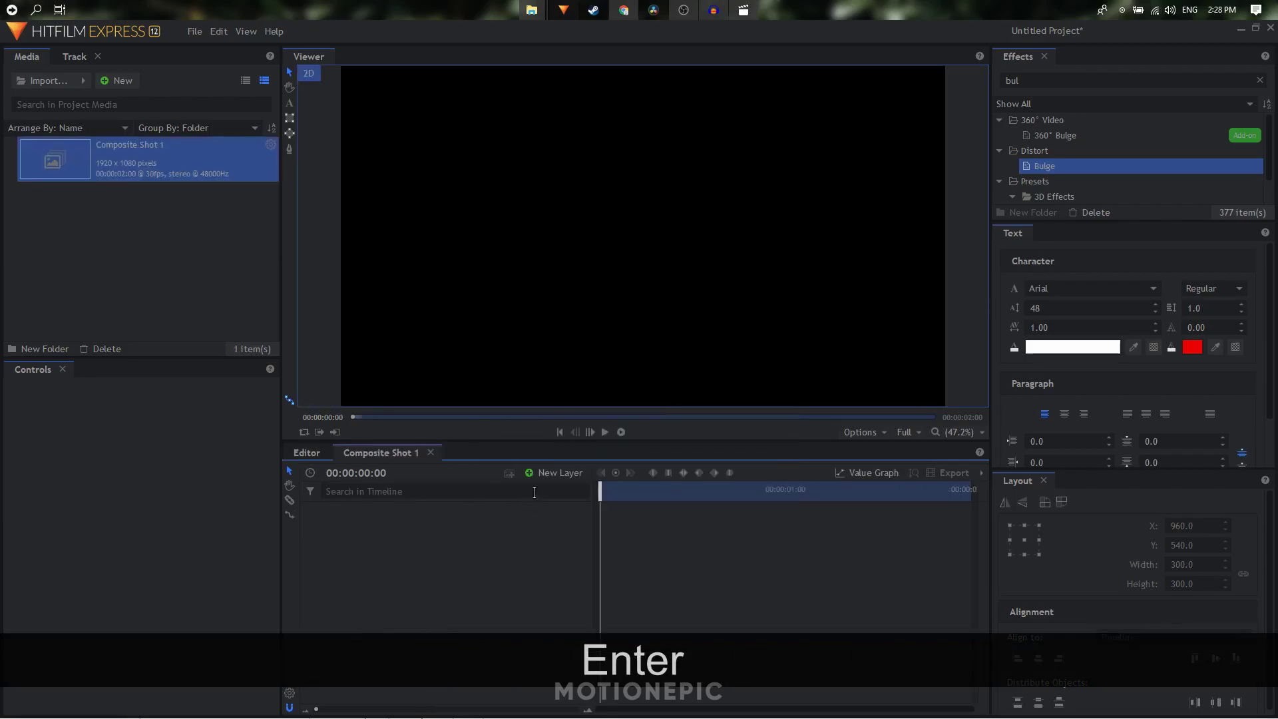
Start a new plane layer in the composite shot and name it square.
{"action": "left_click", "coordinate": [546, 475]}
{"action": "left_click", "coordinate": [546, 480]}
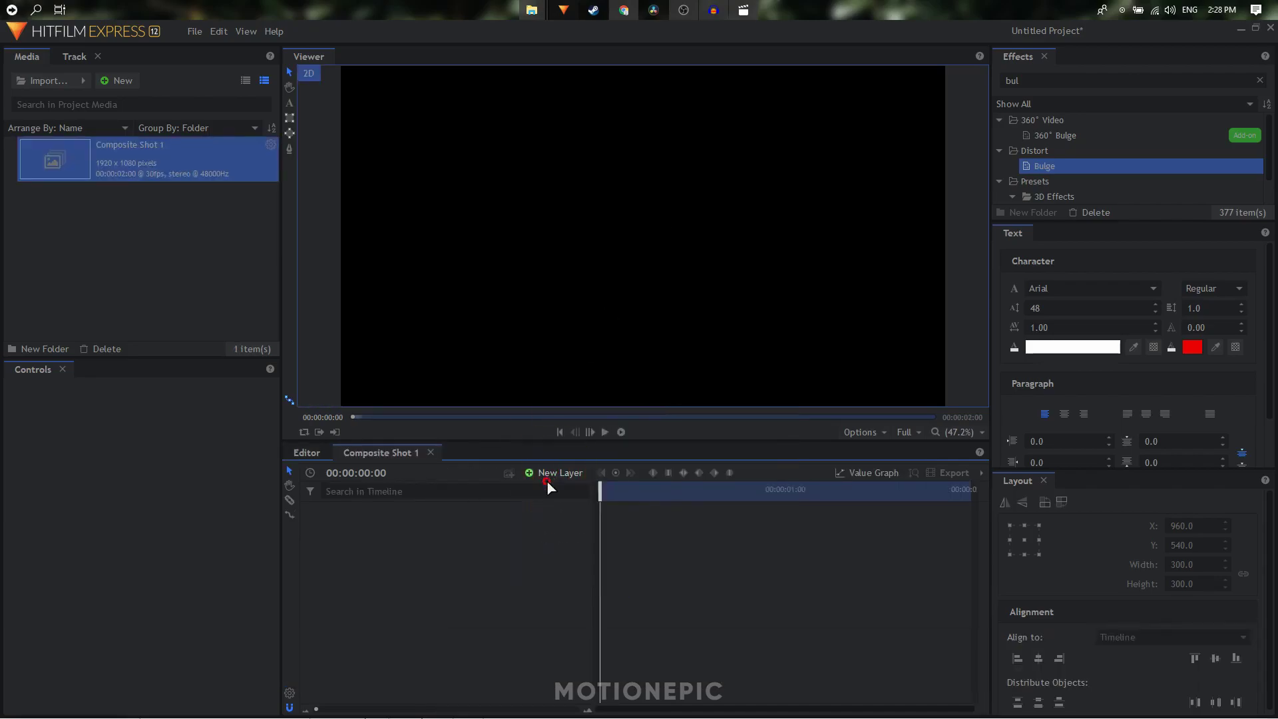
{"action": "left_click_drag", "start_coordinate": [615, 271], "coordinate": [518, 282]}
{"action": "type", "text": "square"}
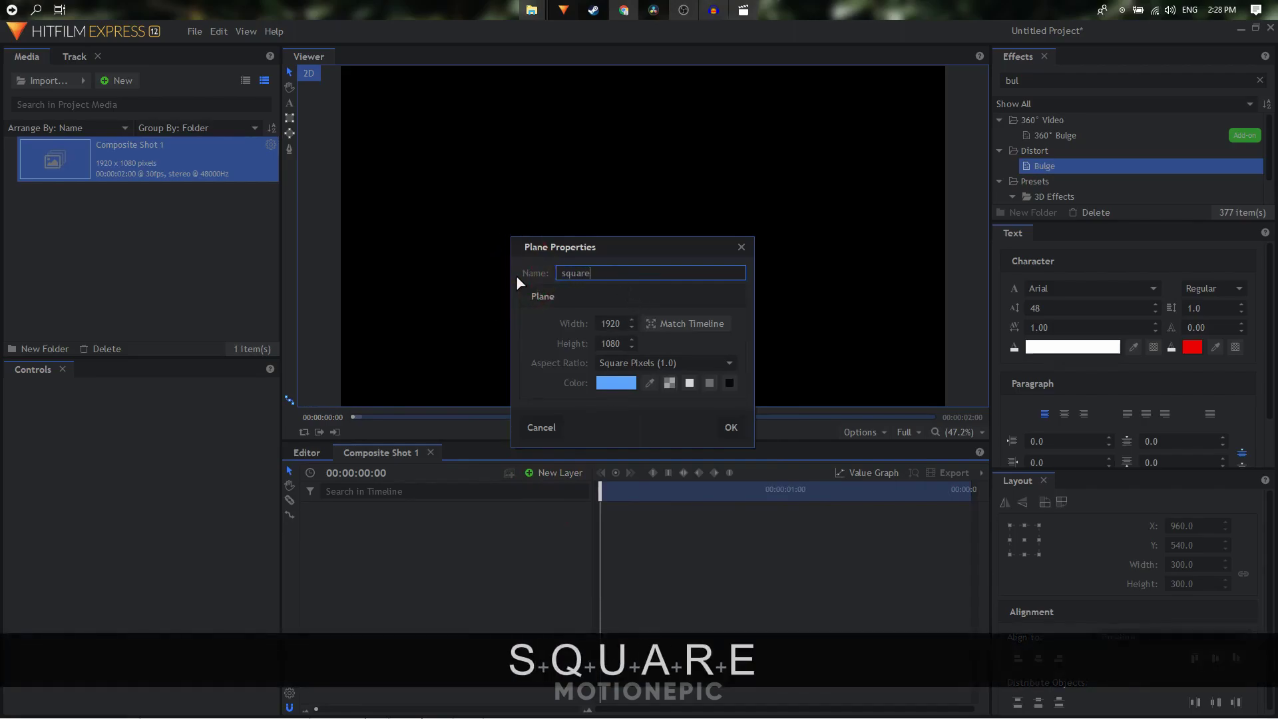
Set the plane's width and height to 200 each and create it.
{"action": "double_click", "coordinate": [621, 324]}
{"action": "type", "text": "200"}
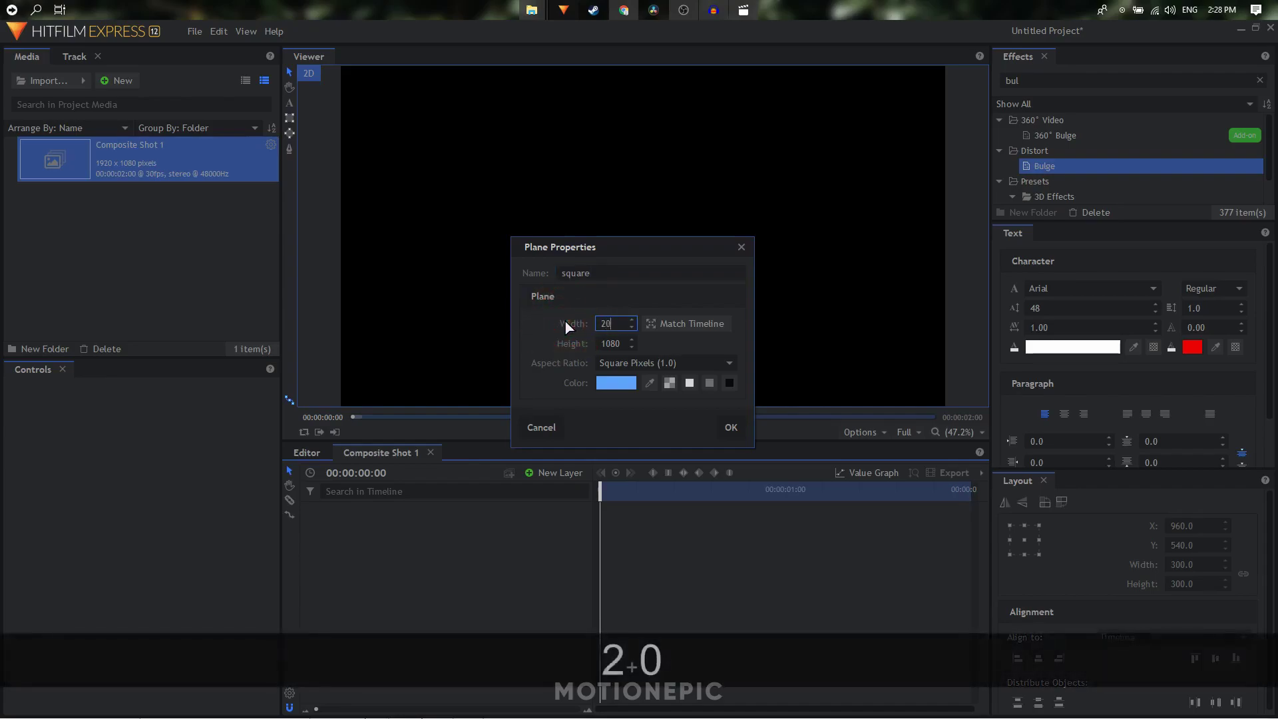
{"action": "key", "text": "Caps_Lock"}
{"action": "type", "text": "2"}
{"action": "key", "text": "BackSpace"}
{"action": "key", "text": "Tab"}
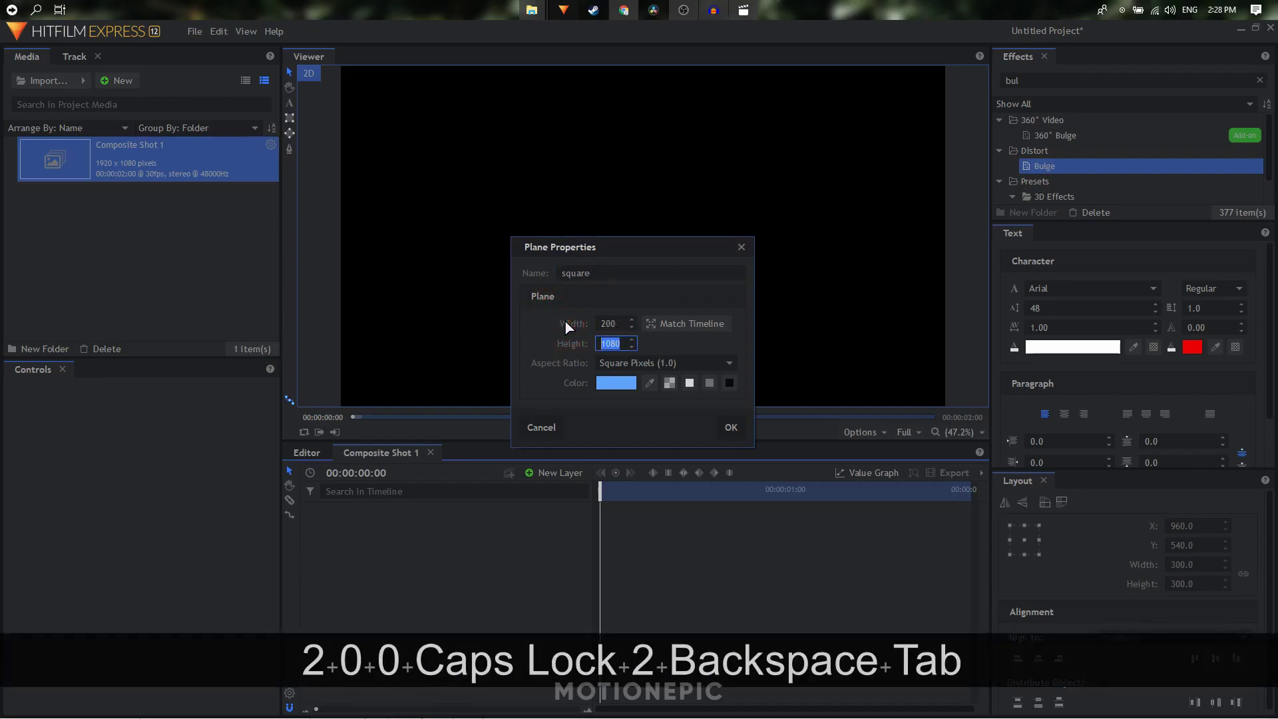
{"action": "type", "text": "22"}
{"action": "key", "text": "BackSpace"}
{"action": "key", "text": "minus"}
{"action": "key", "text": "minus"}
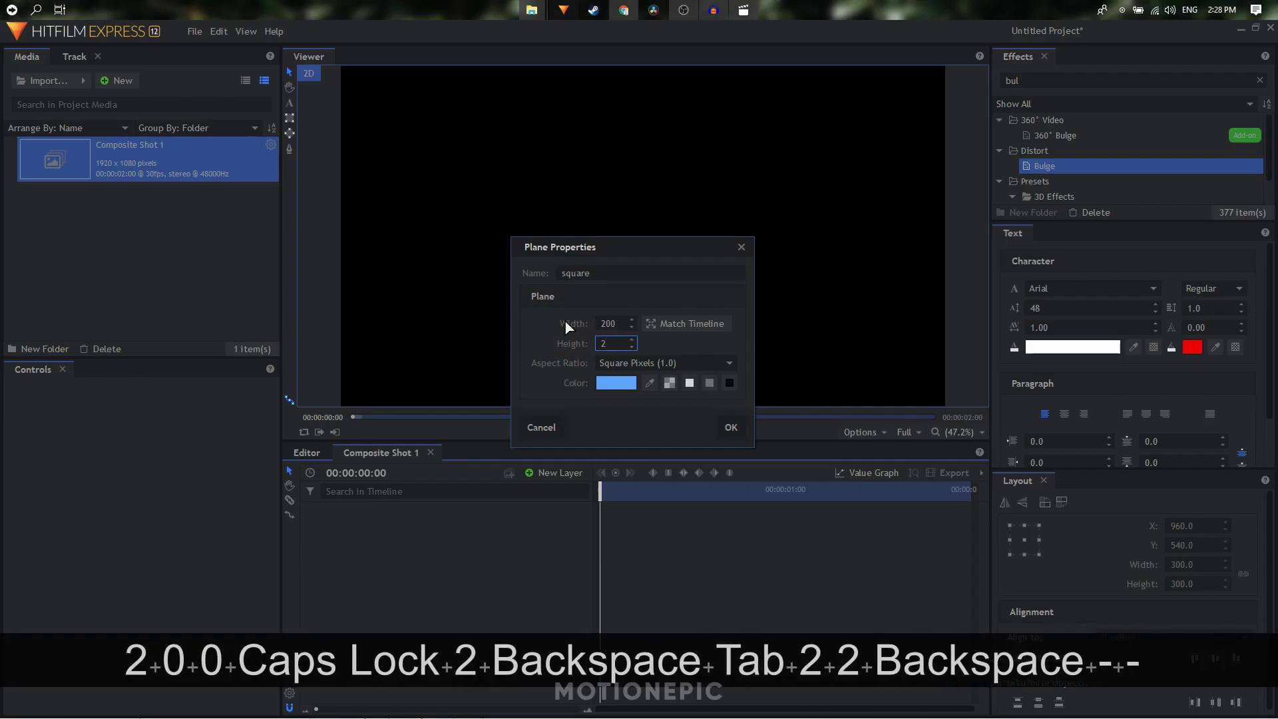
{"action": "type", "text": "00"}
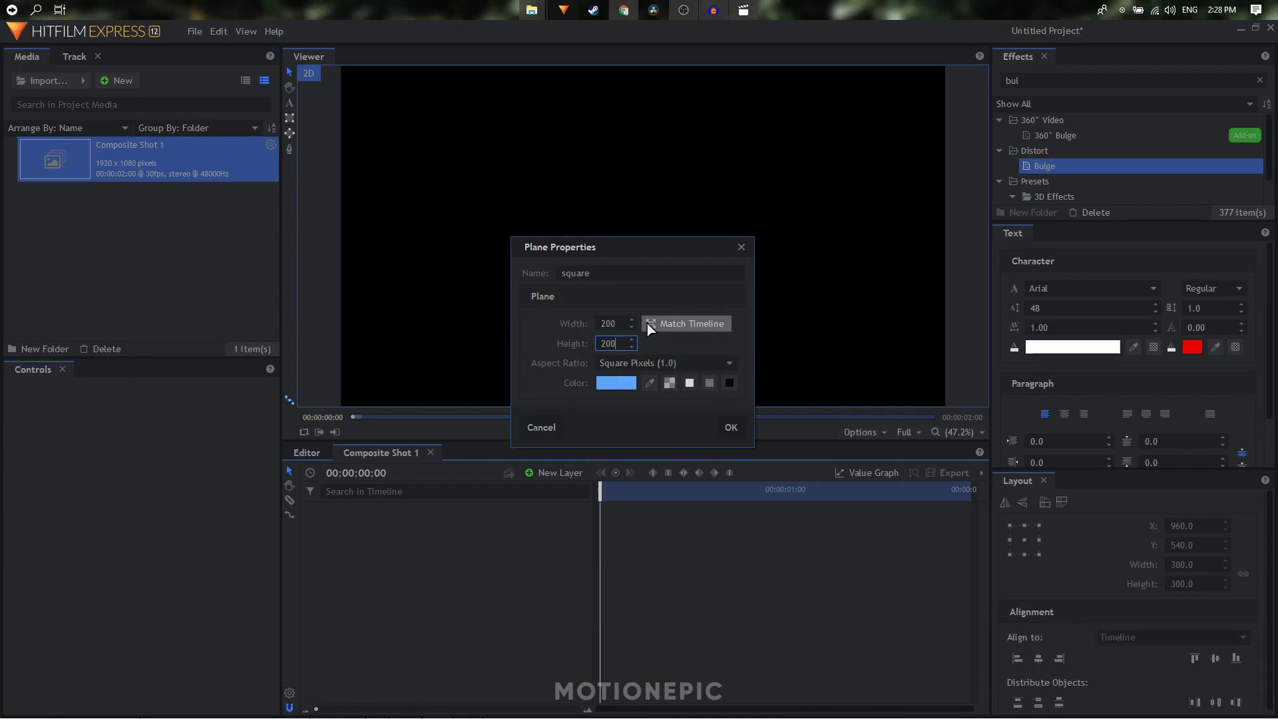
{"action": "left_click", "coordinate": [732, 426]}
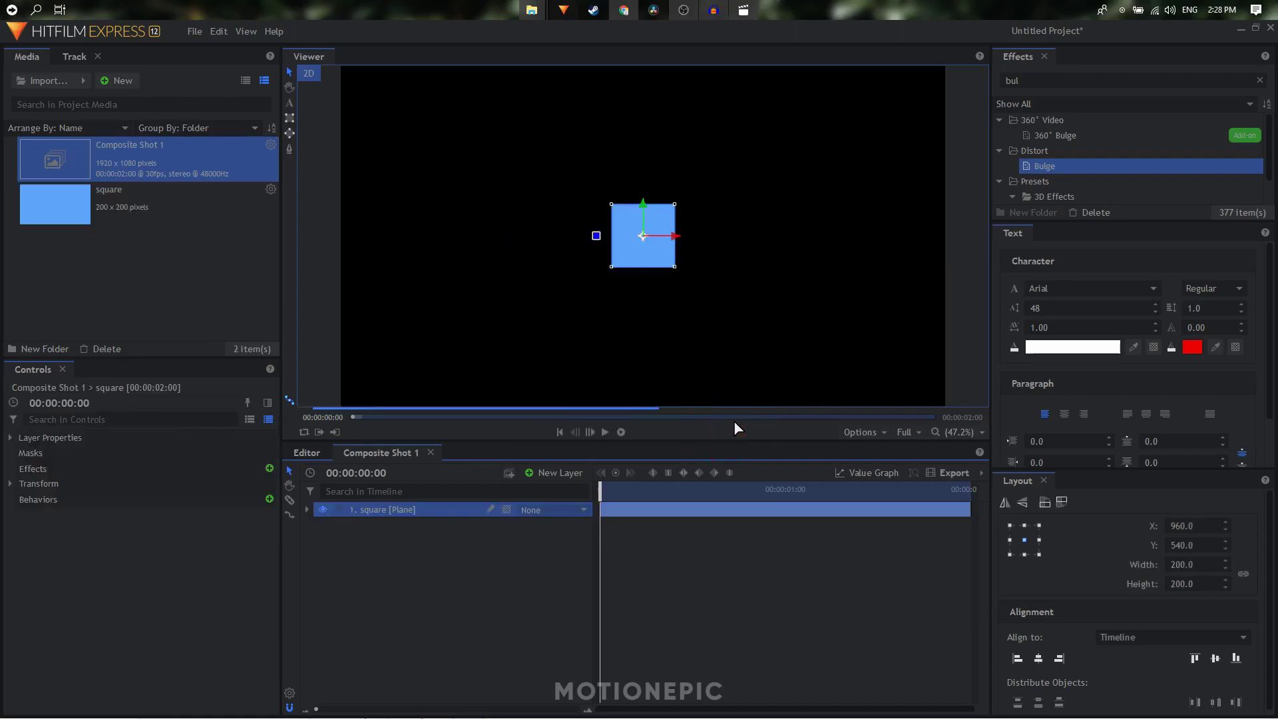
Duplicate the square layer and rename the copy PENTAGON.
{"action": "left_click", "coordinate": [390, 541]}
{"action": "left_click", "coordinate": [371, 516]}
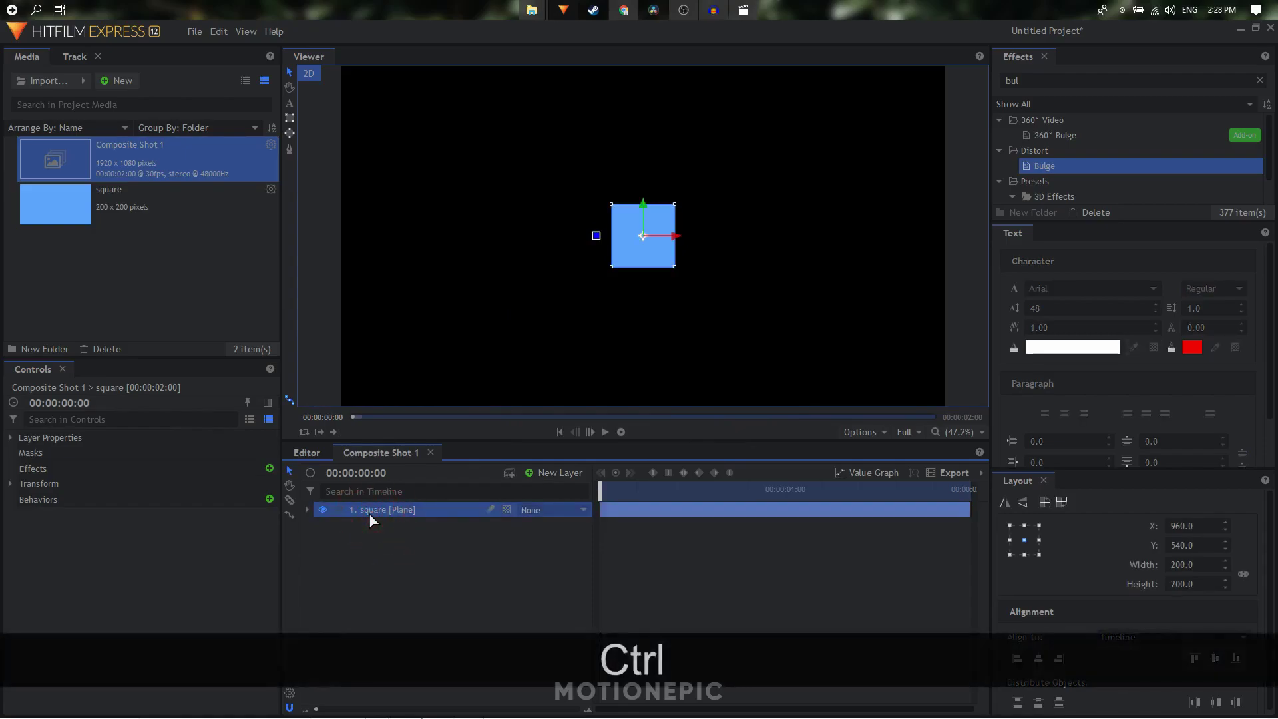
{"action": "key", "text": "ctrl+d"}
{"action": "key", "text": "F2"}
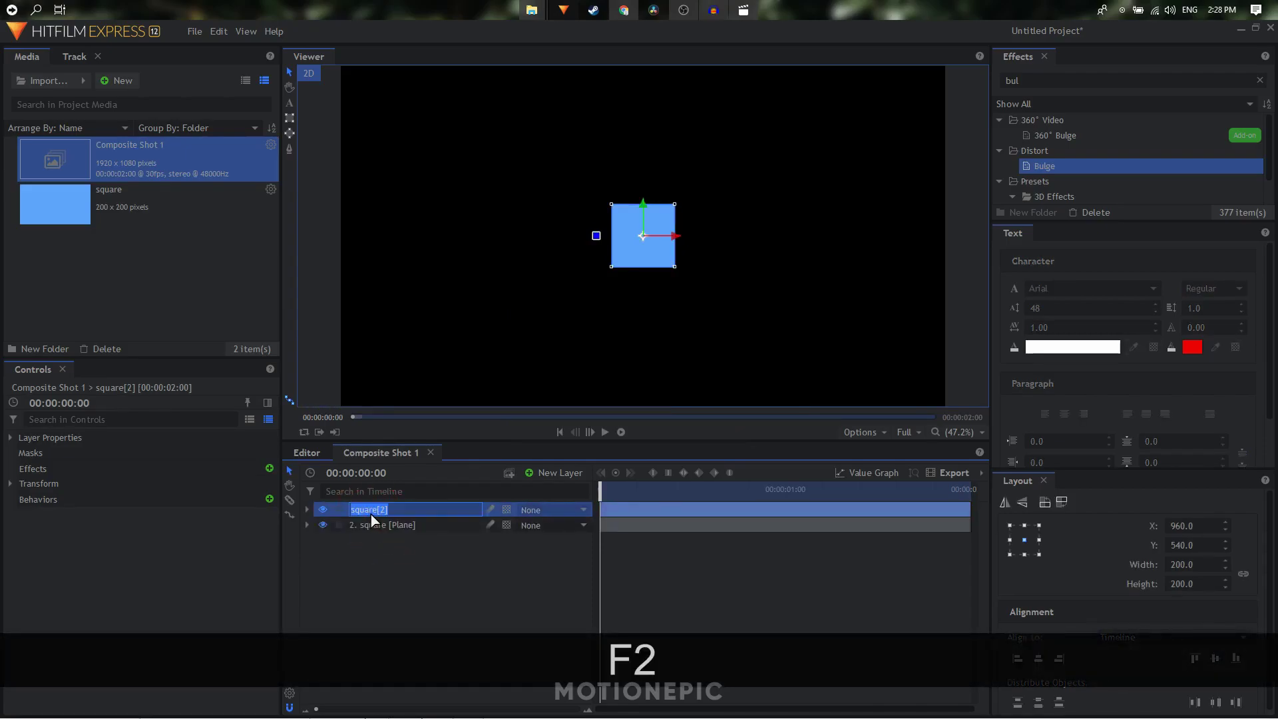
{"action": "type", "text": "PENTAGON"}
{"action": "key", "text": "Return"}
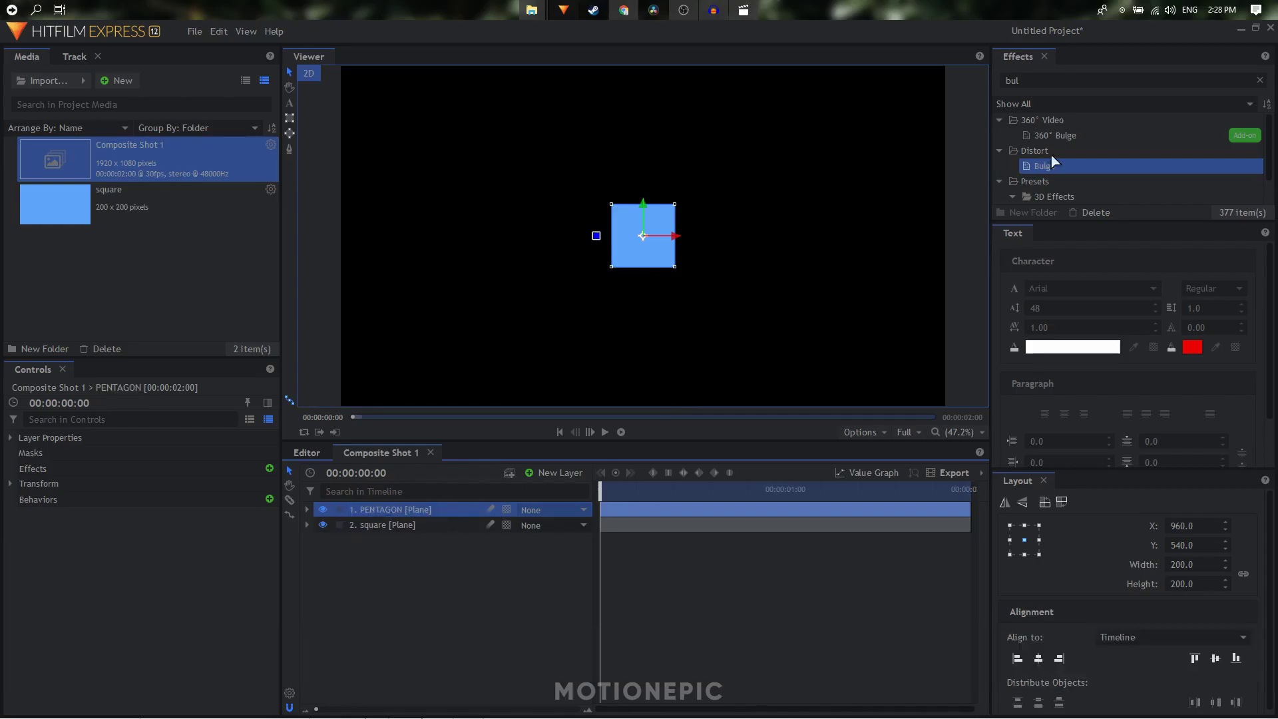
Find the Polar Warp effect and apply it to the PENTAGON layer.
{"action": "key", "text": "Caps_Lock"}
{"action": "left_click", "coordinate": [1034, 83]}
{"action": "left_click_drag", "start_coordinate": [1034, 83], "coordinate": [991, 82]}
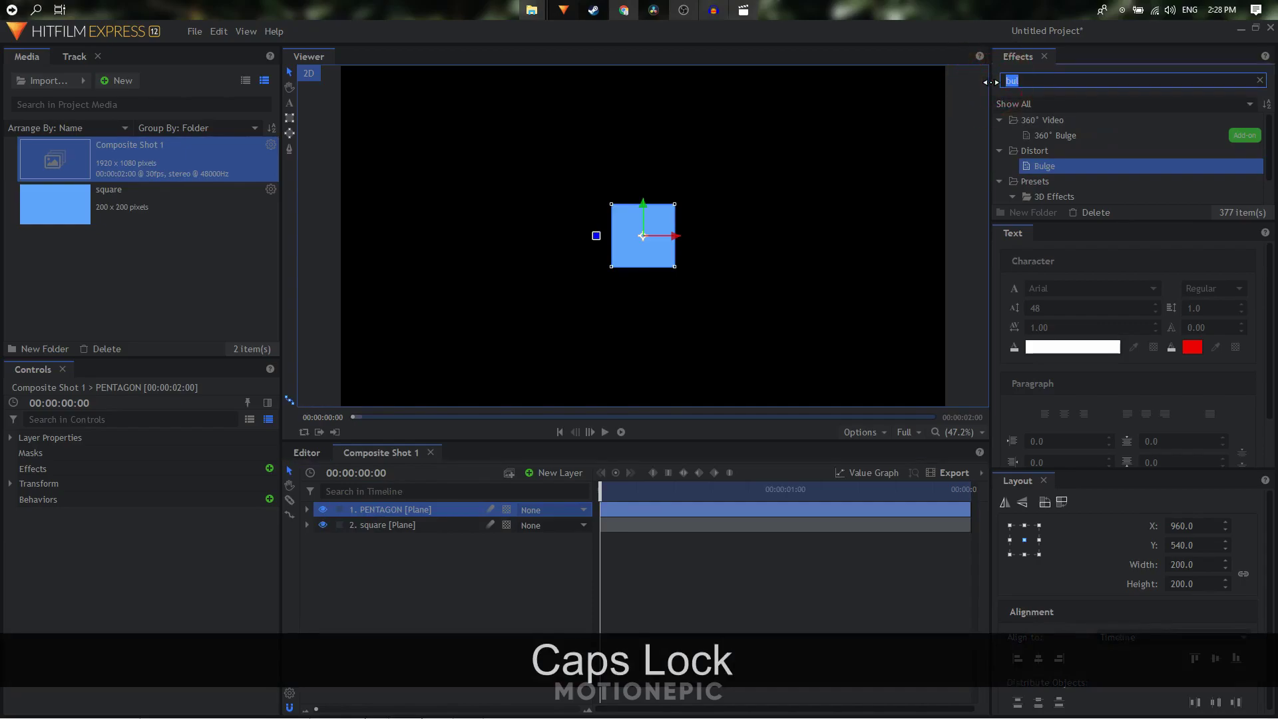
{"action": "type", "text": "pola"}
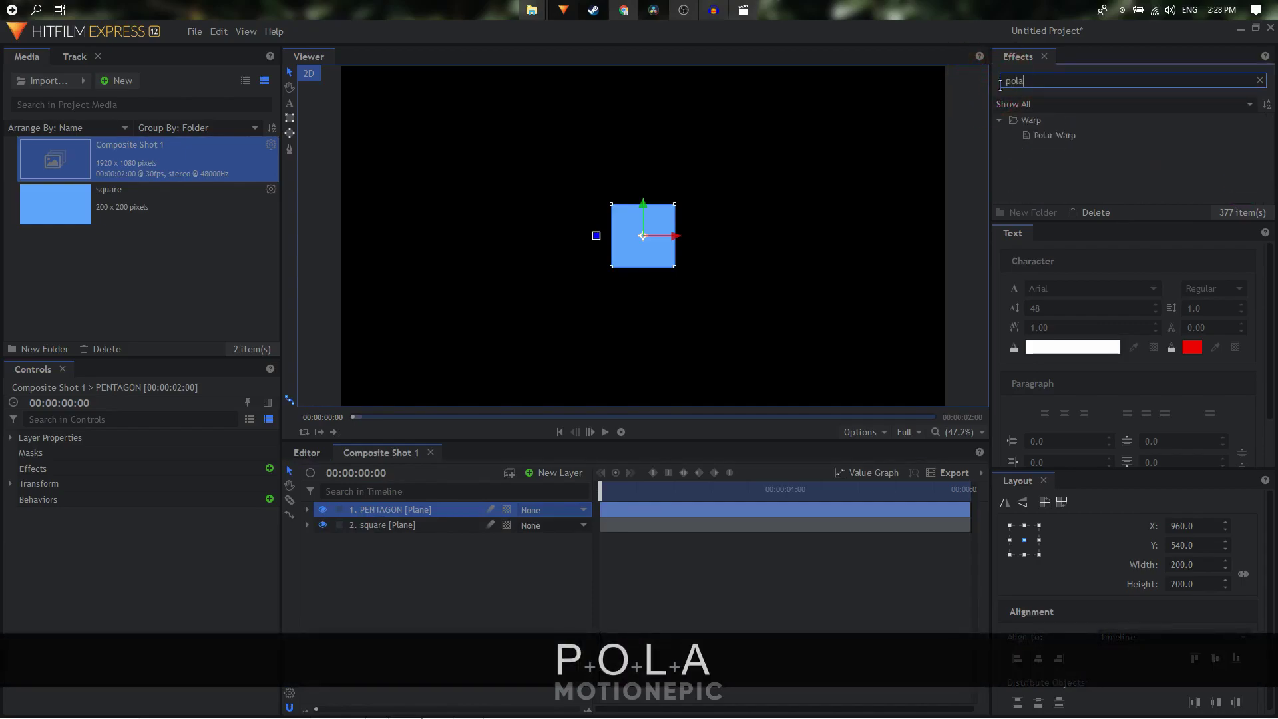
{"action": "left_click_drag", "start_coordinate": [1068, 137], "coordinate": [451, 513]}
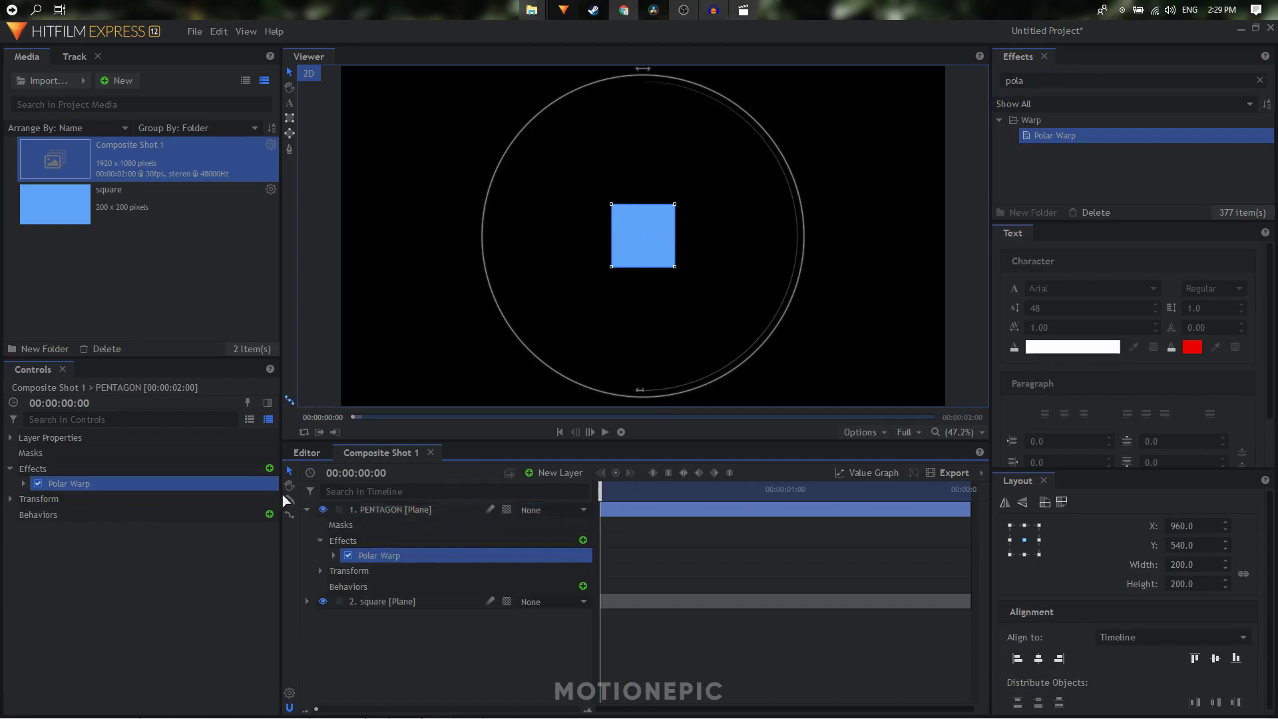
Set the Polar Warp end radius to 90 on the PENTAGON layer and hide the square layer.
{"action": "left_click", "coordinate": [25, 483]}
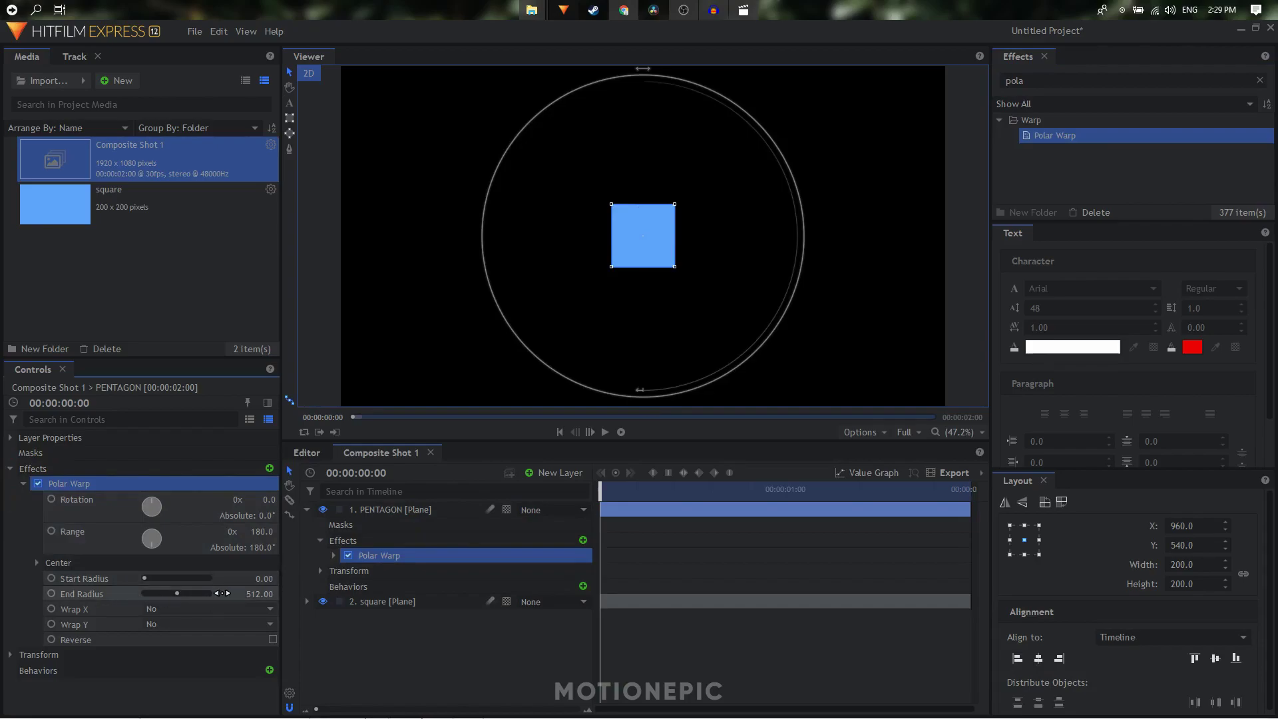
{"action": "left_click_drag", "start_coordinate": [259, 590], "coordinate": [166, 590]}
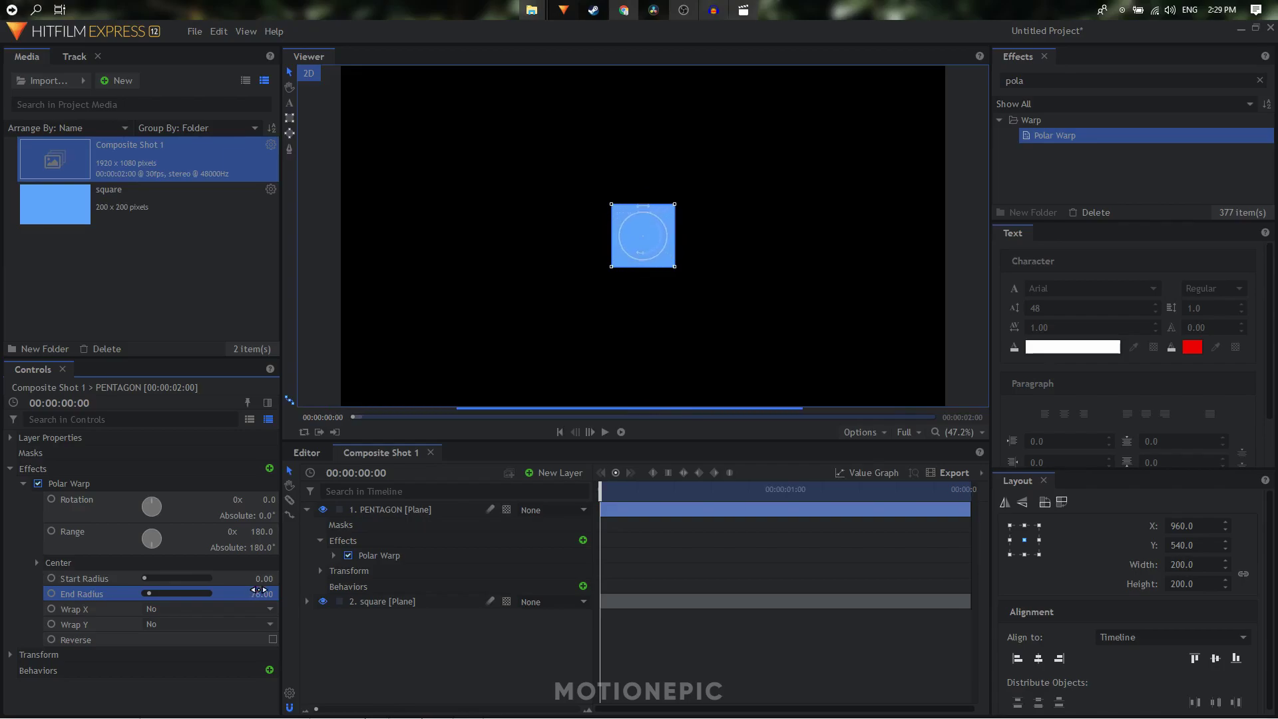
{"action": "left_click", "coordinate": [323, 601]}
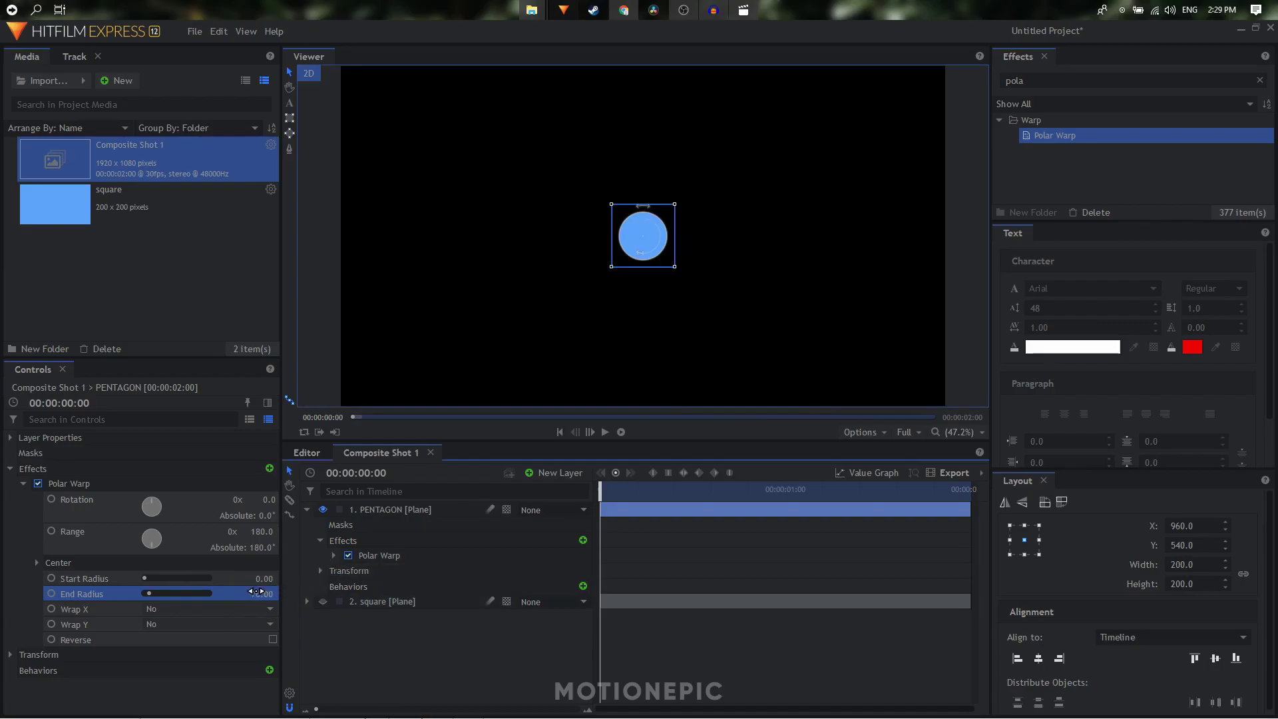
{"action": "left_click_drag", "start_coordinate": [255, 591], "coordinate": [259, 592]}
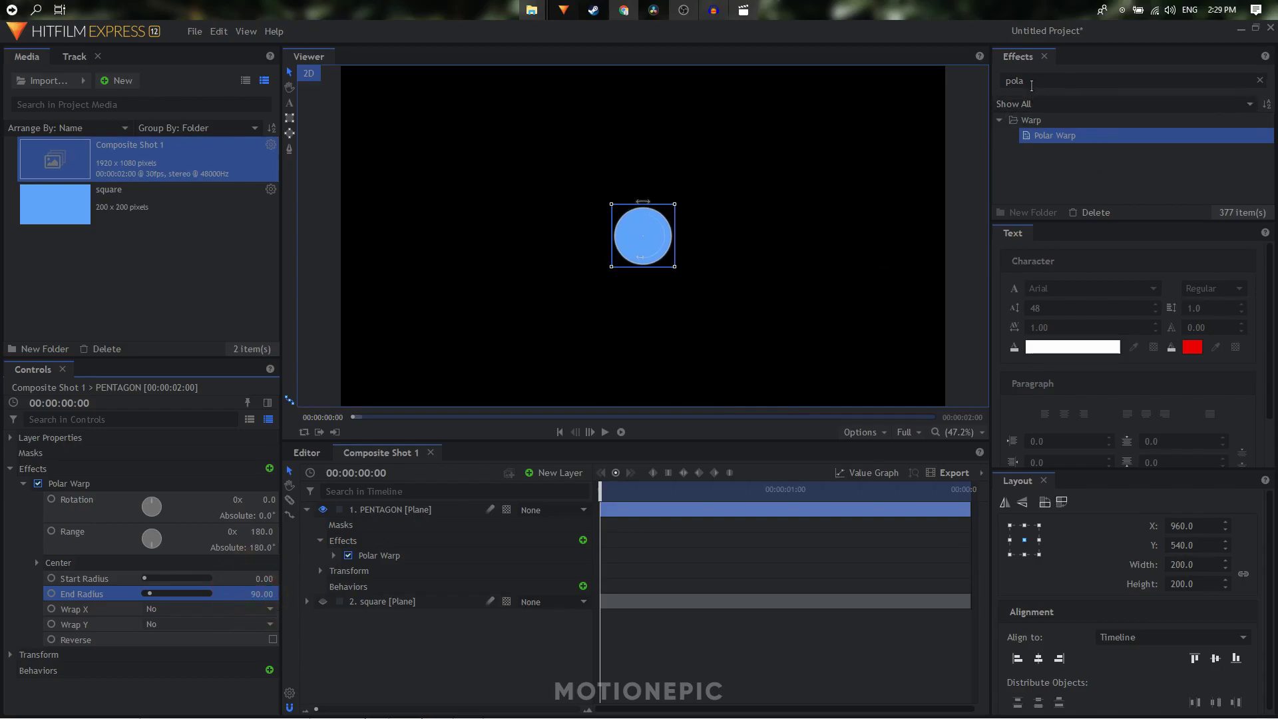
Find the Distort Bulge effect and apply it to the PENTAGON layer.
{"action": "left_click", "coordinate": [1031, 84]}
{"action": "double_click", "coordinate": [1032, 83]}
{"action": "type", "text": "bul"}
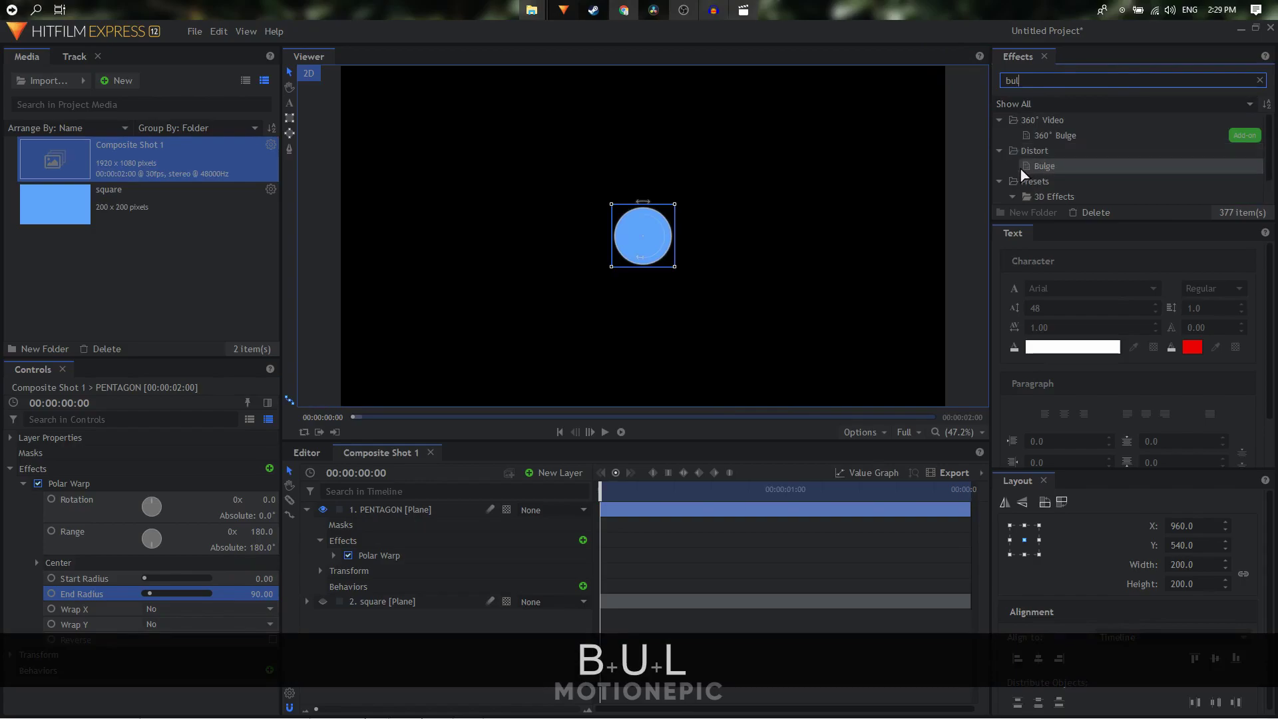
{"action": "left_click_drag", "start_coordinate": [1026, 166], "coordinate": [622, 505]}
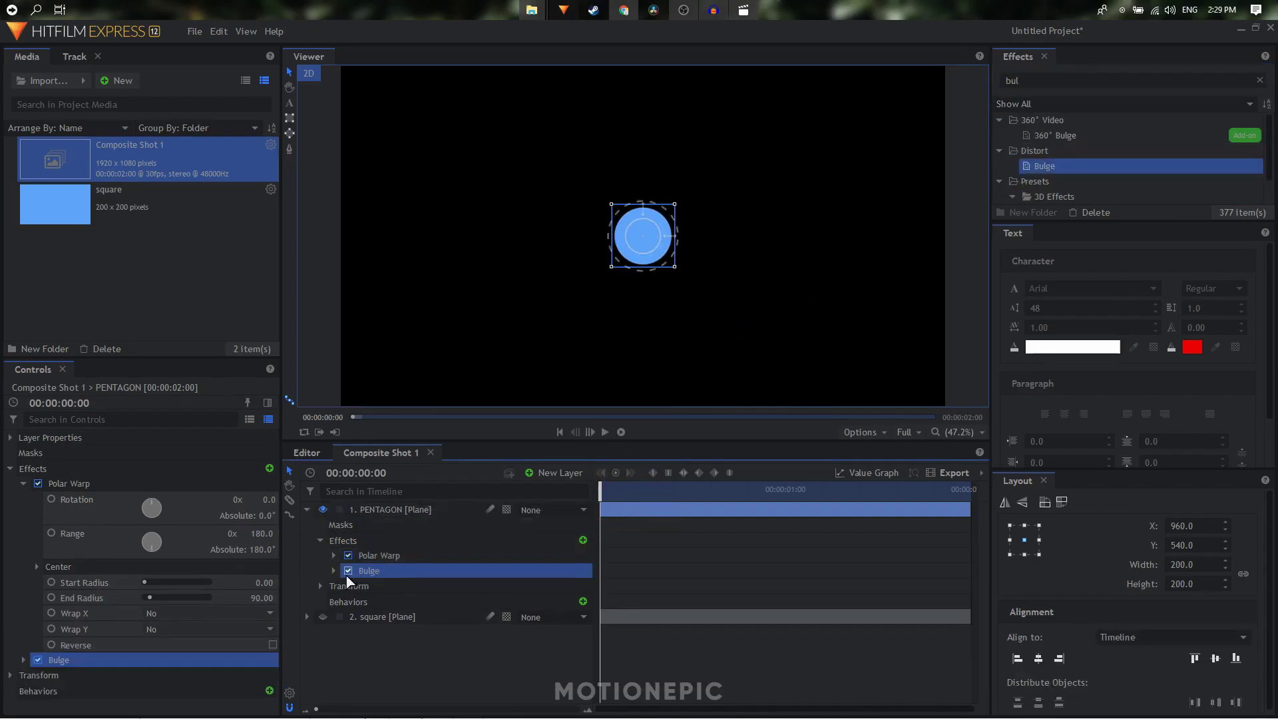
Set the Bulge effect's shape to Pentagon on the PENTAGON layer.
{"action": "left_click", "coordinate": [24, 484]}
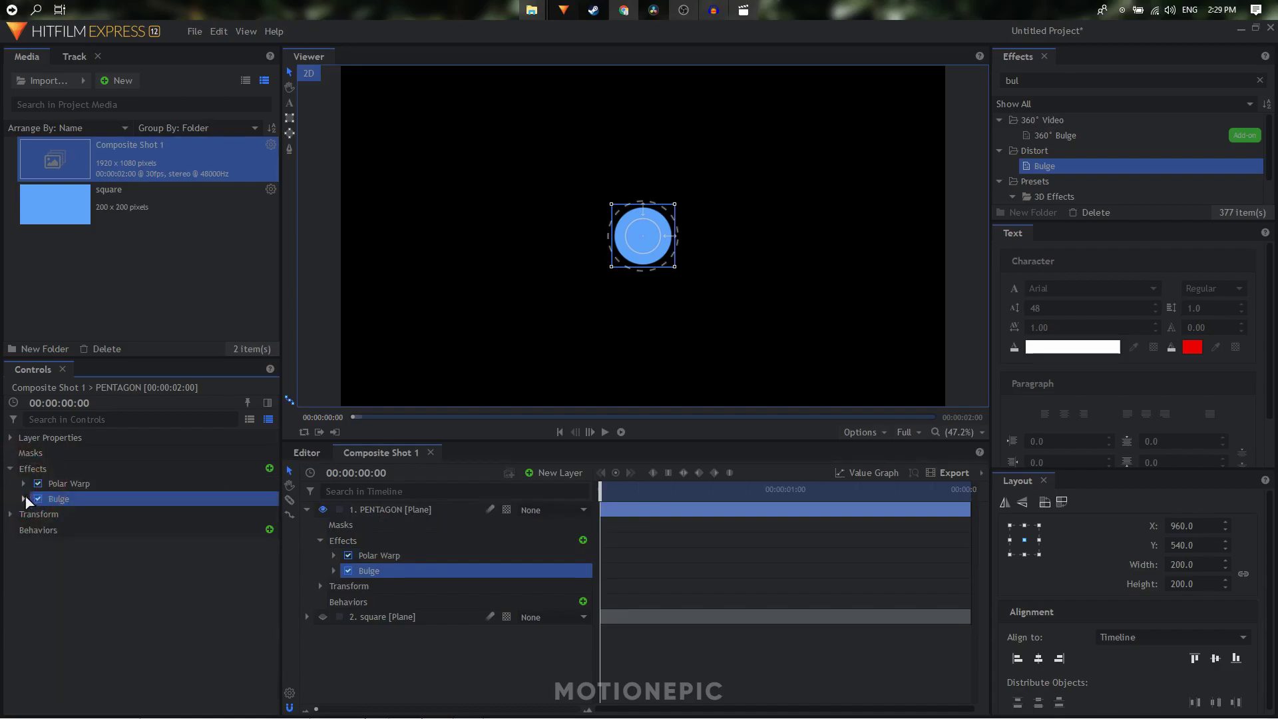
{"action": "left_click", "coordinate": [24, 500]}
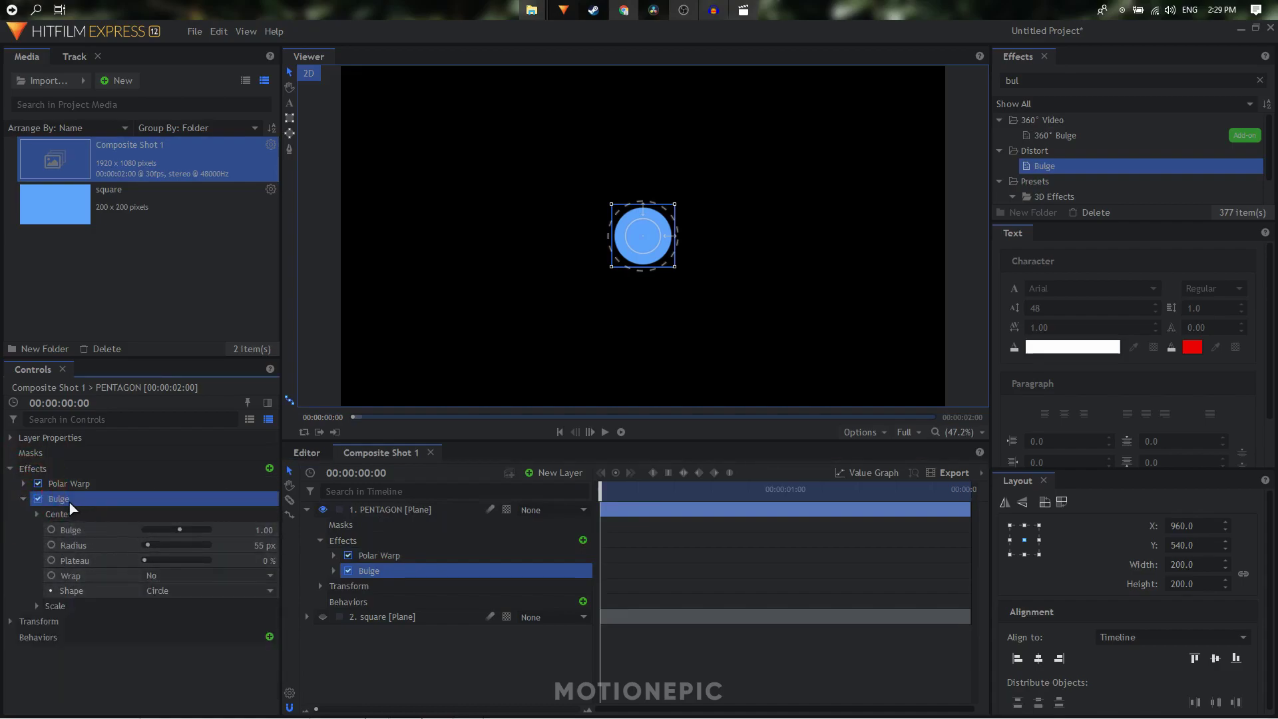
{"action": "left_click", "coordinate": [168, 590]}
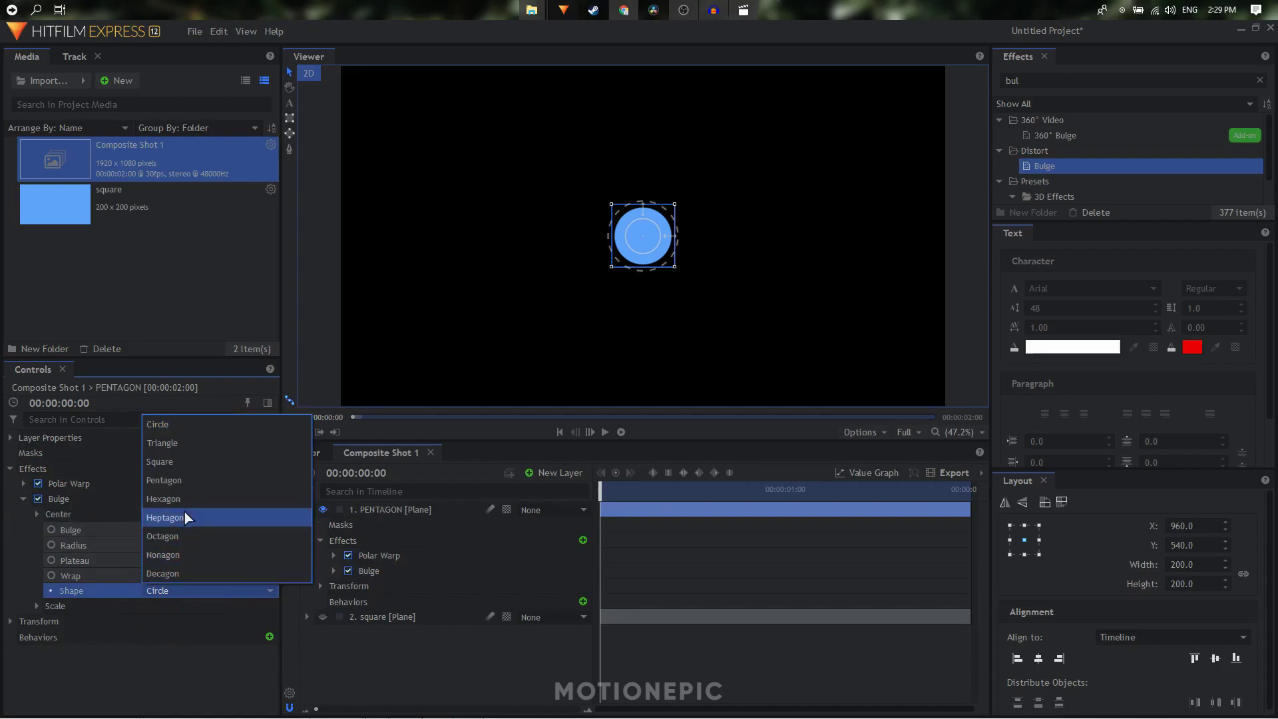
{"action": "left_click", "coordinate": [93, 598]}
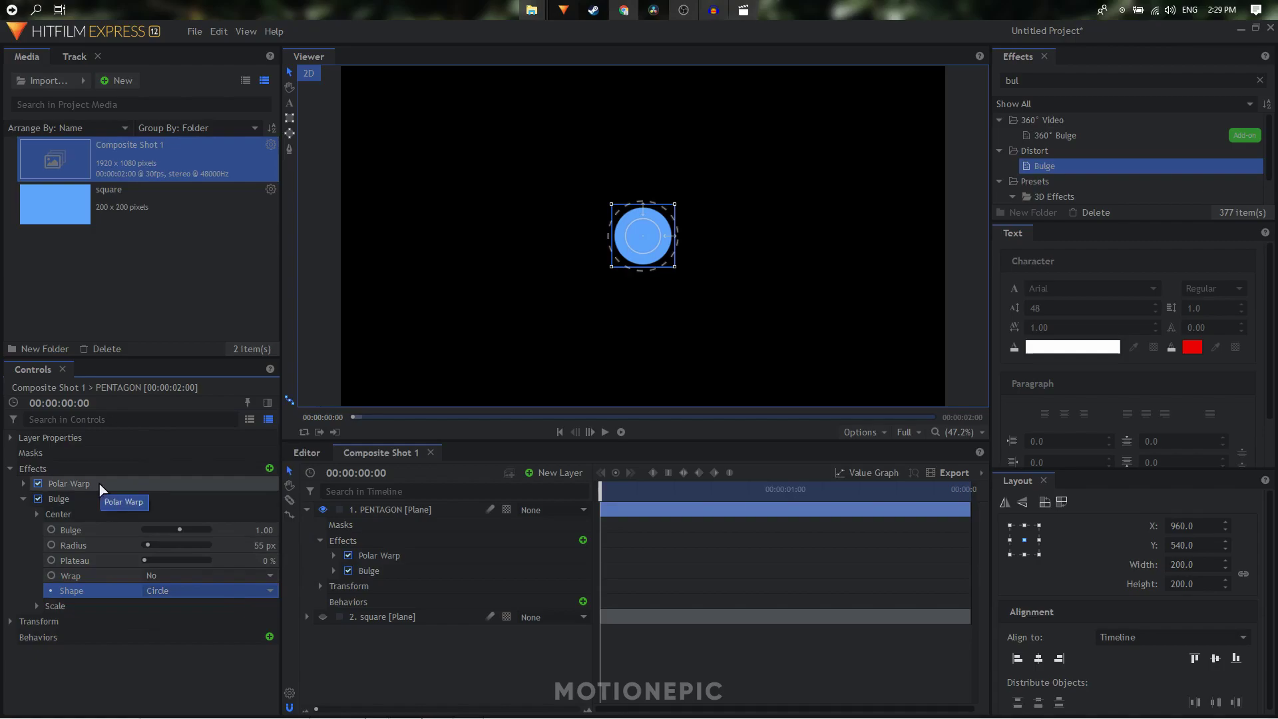
{"action": "left_click", "coordinate": [158, 593]}
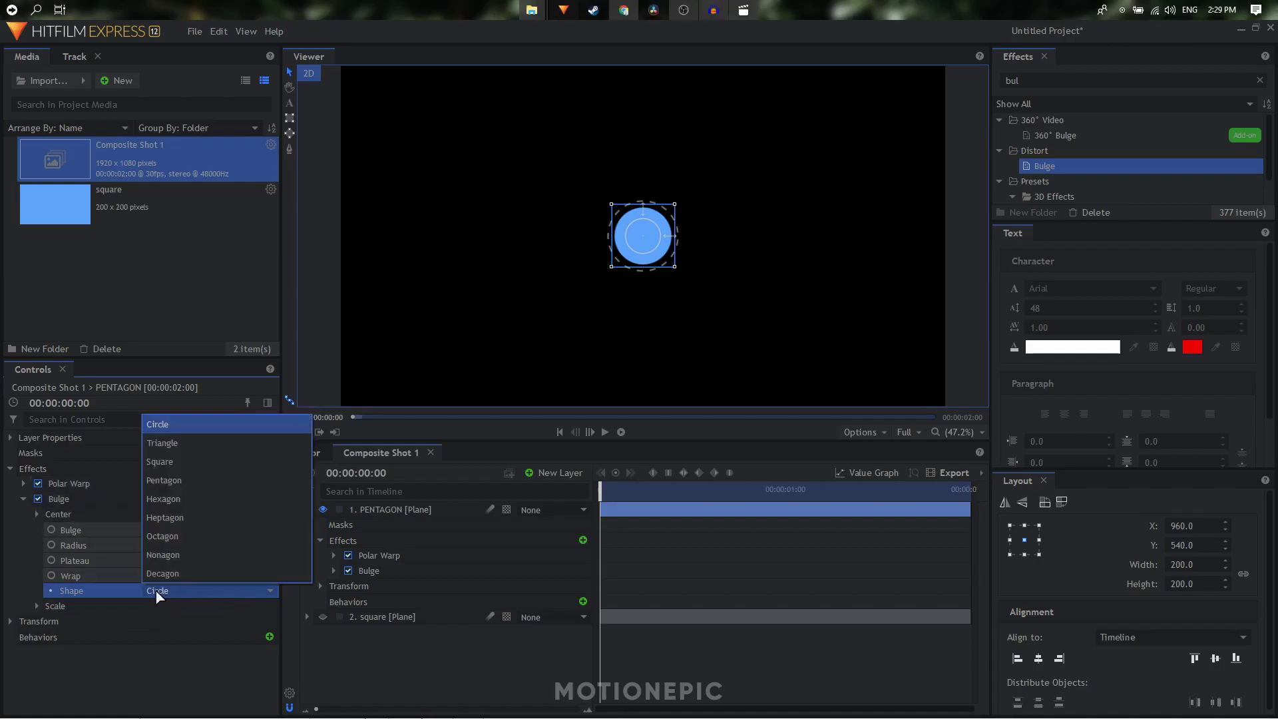
{"action": "left_click", "coordinate": [172, 480]}
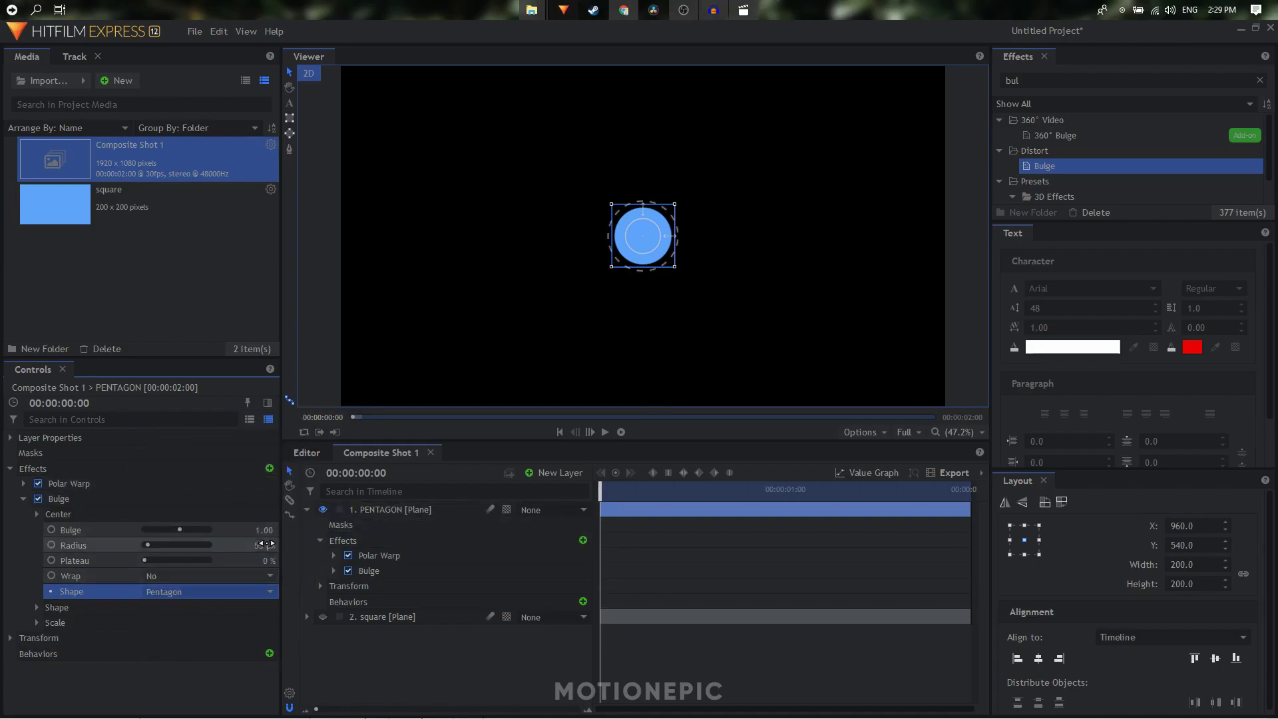
Set the Bulge amount to 4.20 and the plateau to 99%, and raise the radius above 100 px to give the circle straight edges.
{"action": "mouse_move", "coordinate": [263, 531]}
{"action": "left_mouse_down"}
{"action": "mouse_move", "coordinate": [246, 546]}
{"action": "mouse_move", "coordinate": [294, 545]}
{"action": "mouse_move", "coordinate": [270, 555]}
{"action": "mouse_move", "coordinate": [293, 560]}
{"action": "mouse_move", "coordinate": [234, 545]}
{"action": "mouse_move", "coordinate": [265, 545]}
{"action": "left_mouse_up"}
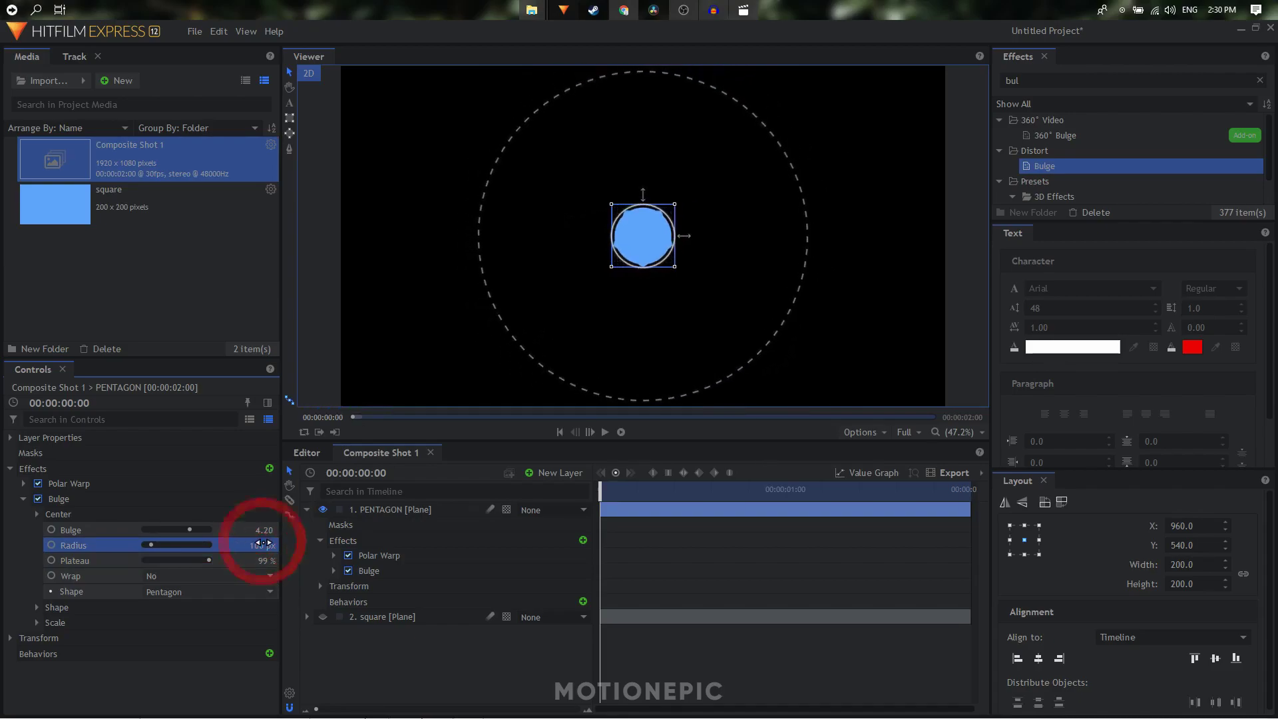
{"action": "scroll", "coordinate": [649, 270], "scroll_direction": "up", "scroll_amount": 3}
{"action": "scroll", "coordinate": [649, 270], "scroll_direction": "up", "scroll_amount": 1}
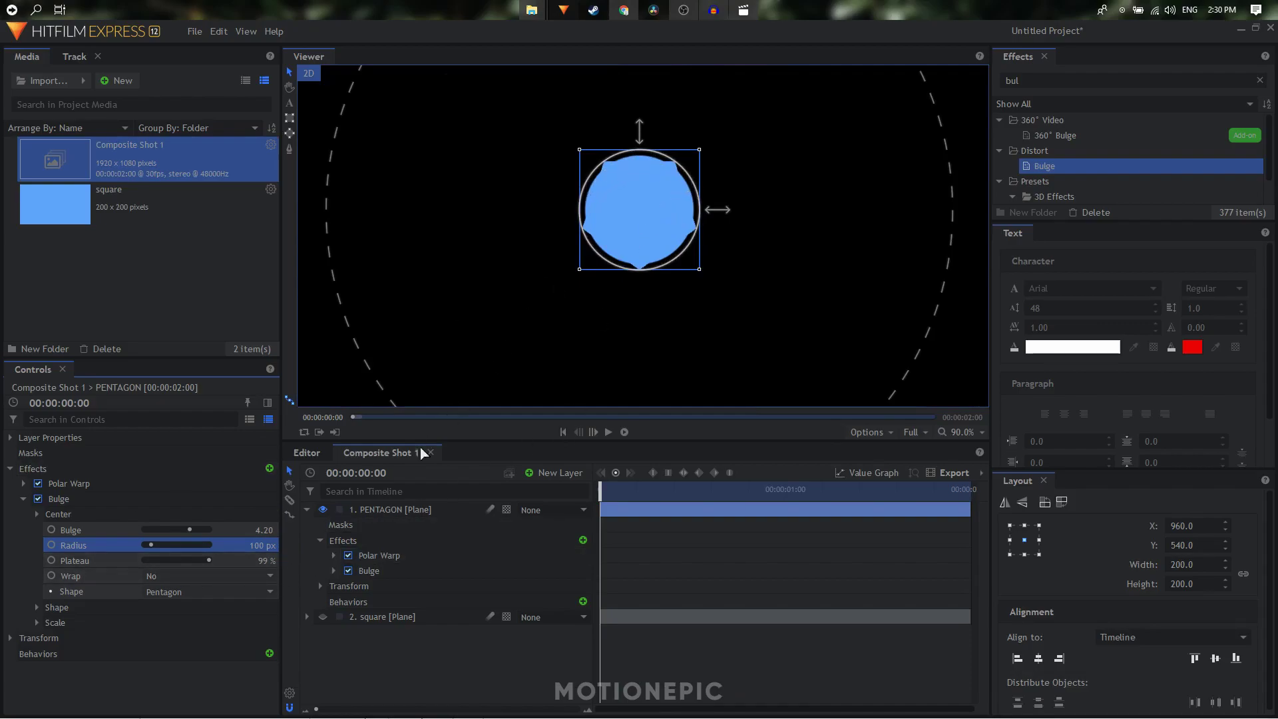
{"action": "mouse_move", "coordinate": [260, 545]}
{"action": "left_mouse_down"}
{"action": "mouse_move", "coordinate": [274, 545]}
{"action": "mouse_move", "coordinate": [262, 545]}
{"action": "left_mouse_up"}
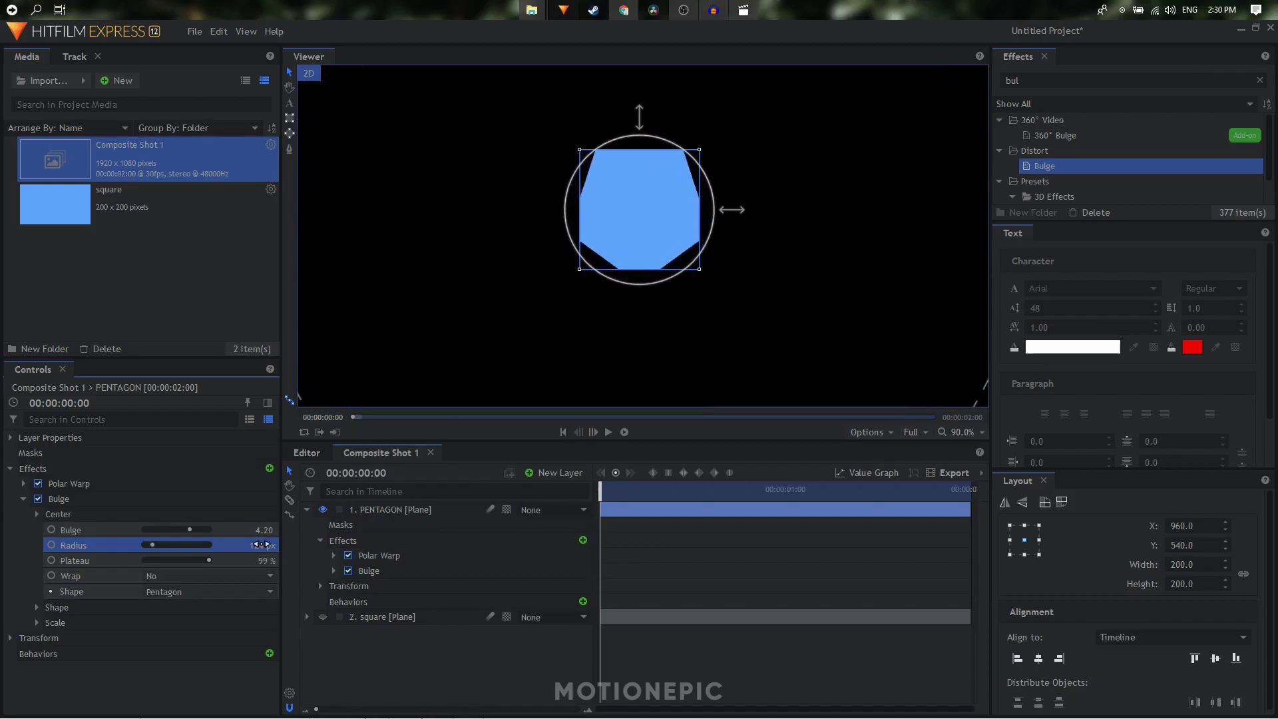
Resize the plane used by the PENTAGON layer to 300 by 300 pixels.
{"action": "left_click", "coordinate": [397, 650]}
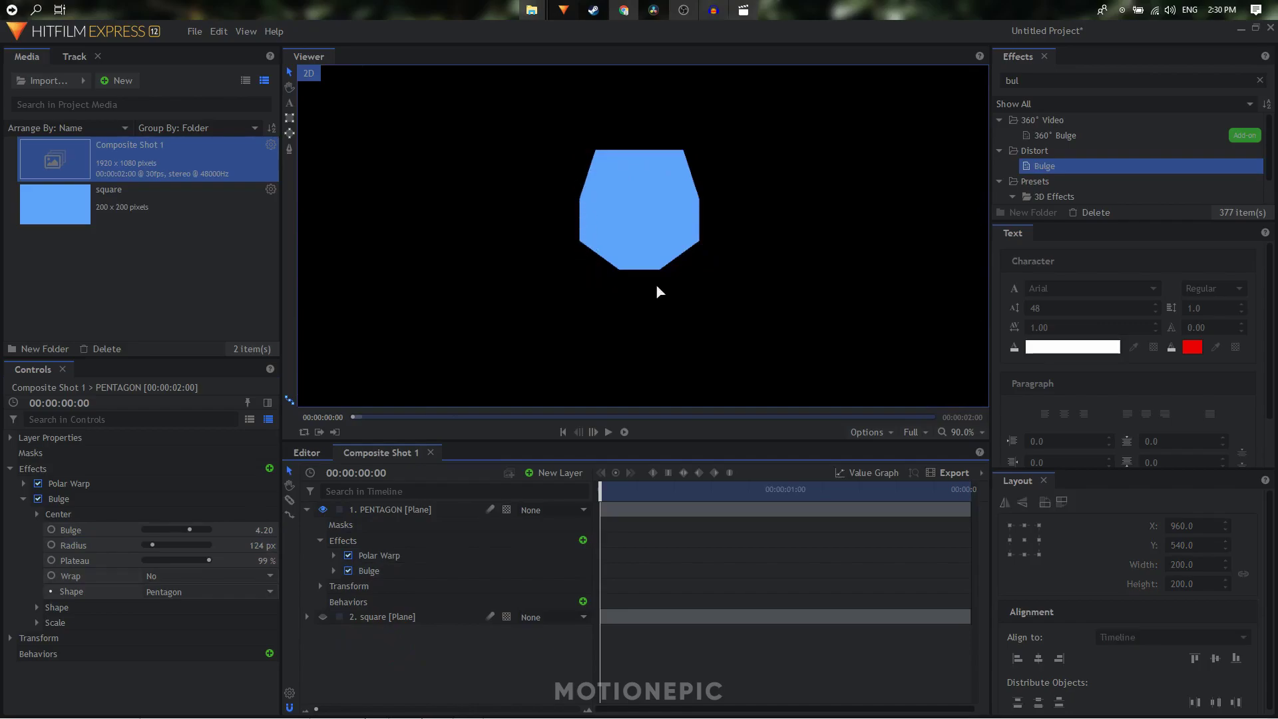
{"action": "left_click", "coordinate": [420, 509]}
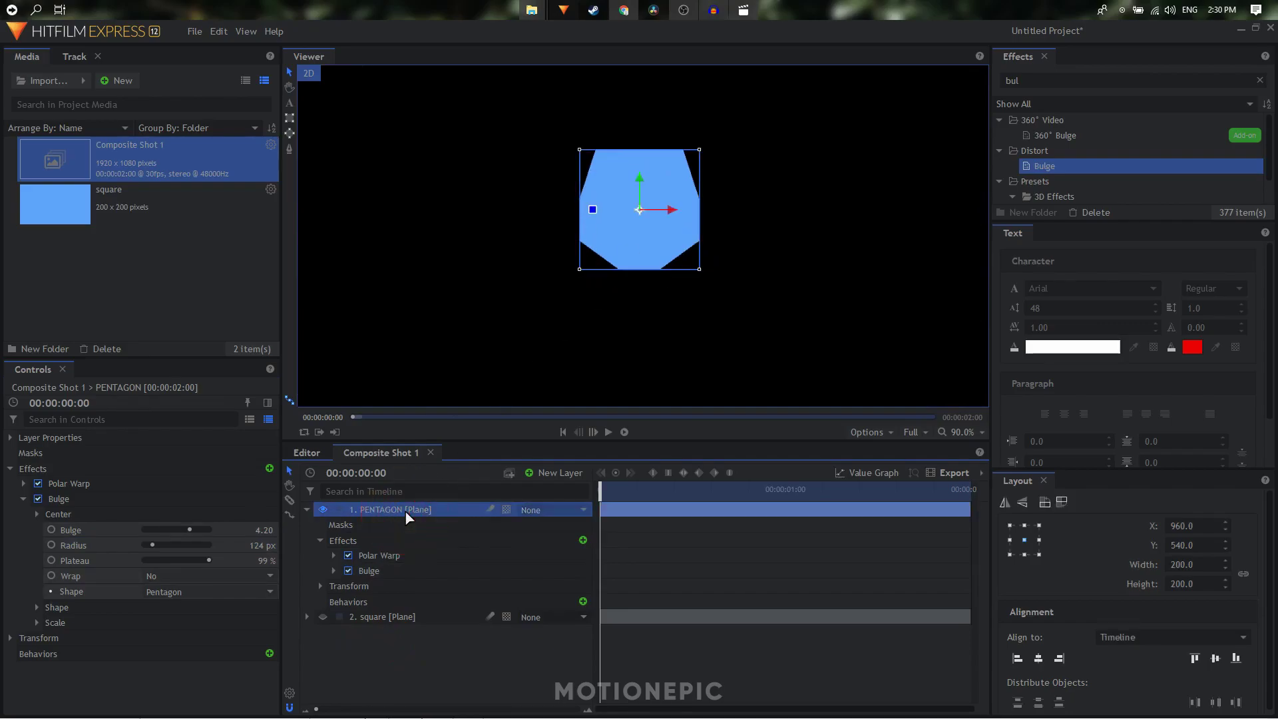
{"action": "right_click", "coordinate": [406, 511]}
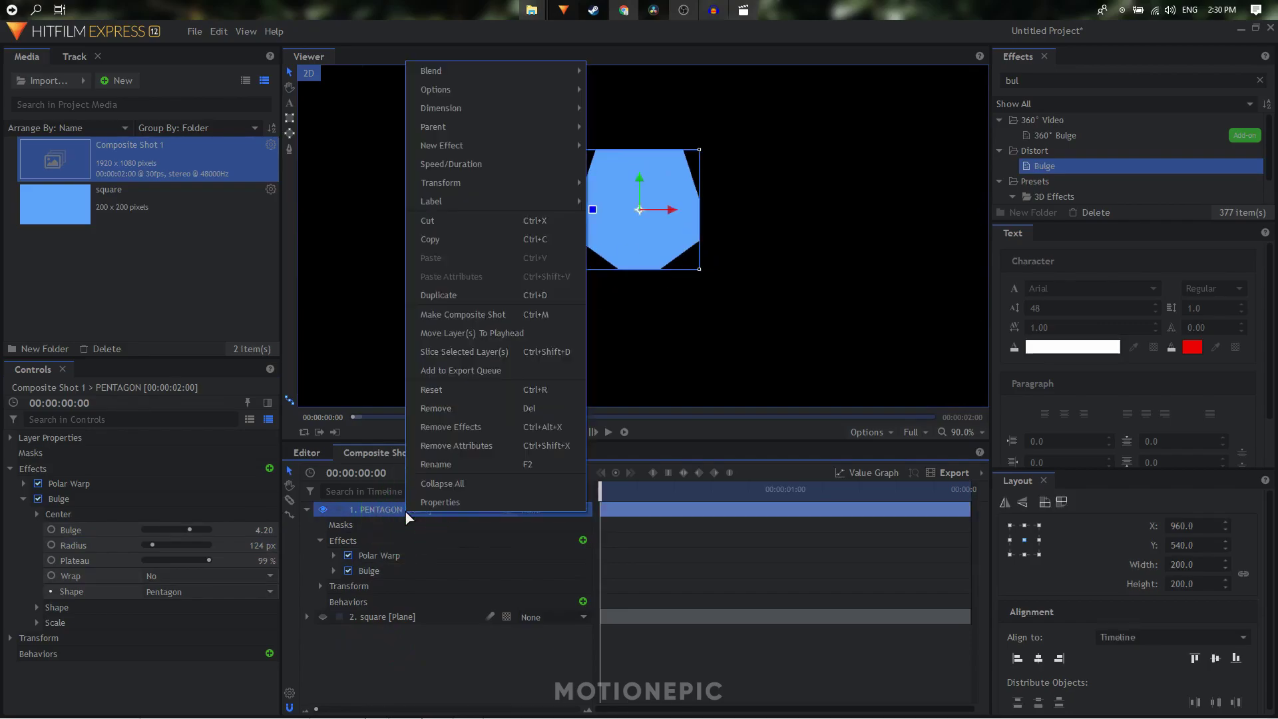
{"action": "left_click", "coordinate": [440, 502]}
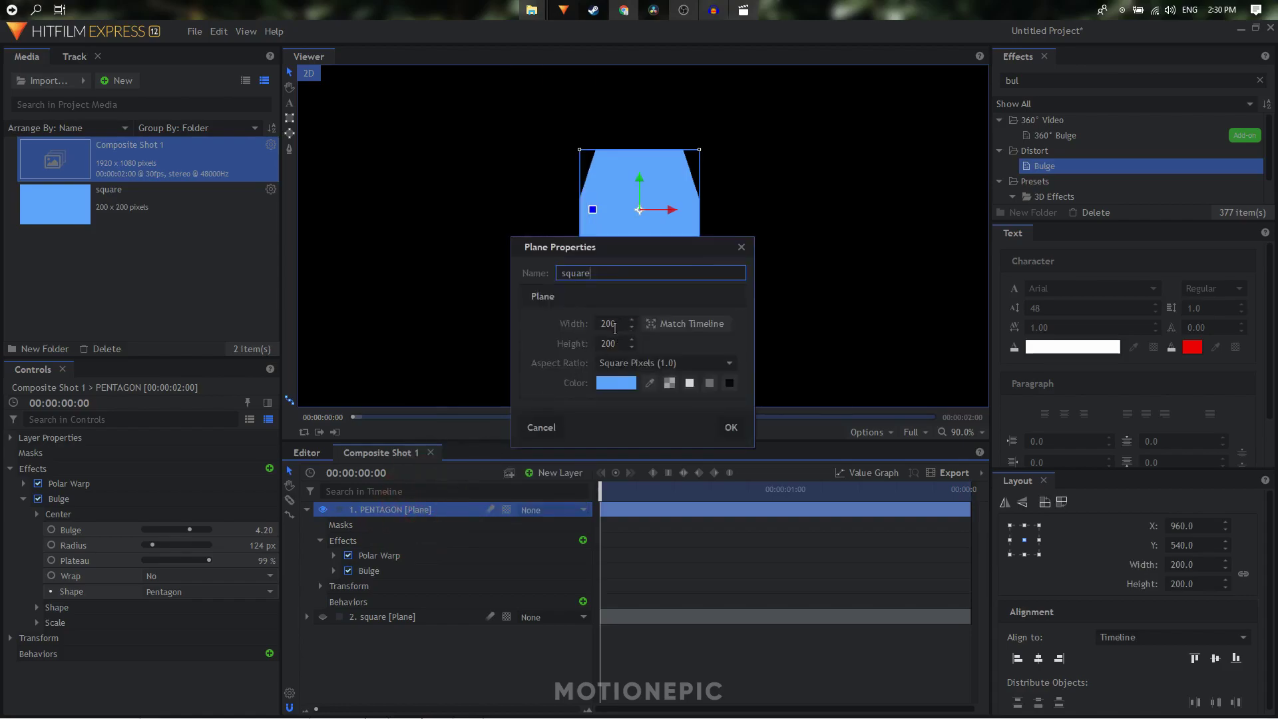
{"action": "left_click_drag", "start_coordinate": [615, 326], "coordinate": [571, 327]}
{"action": "type", "text": "300"}
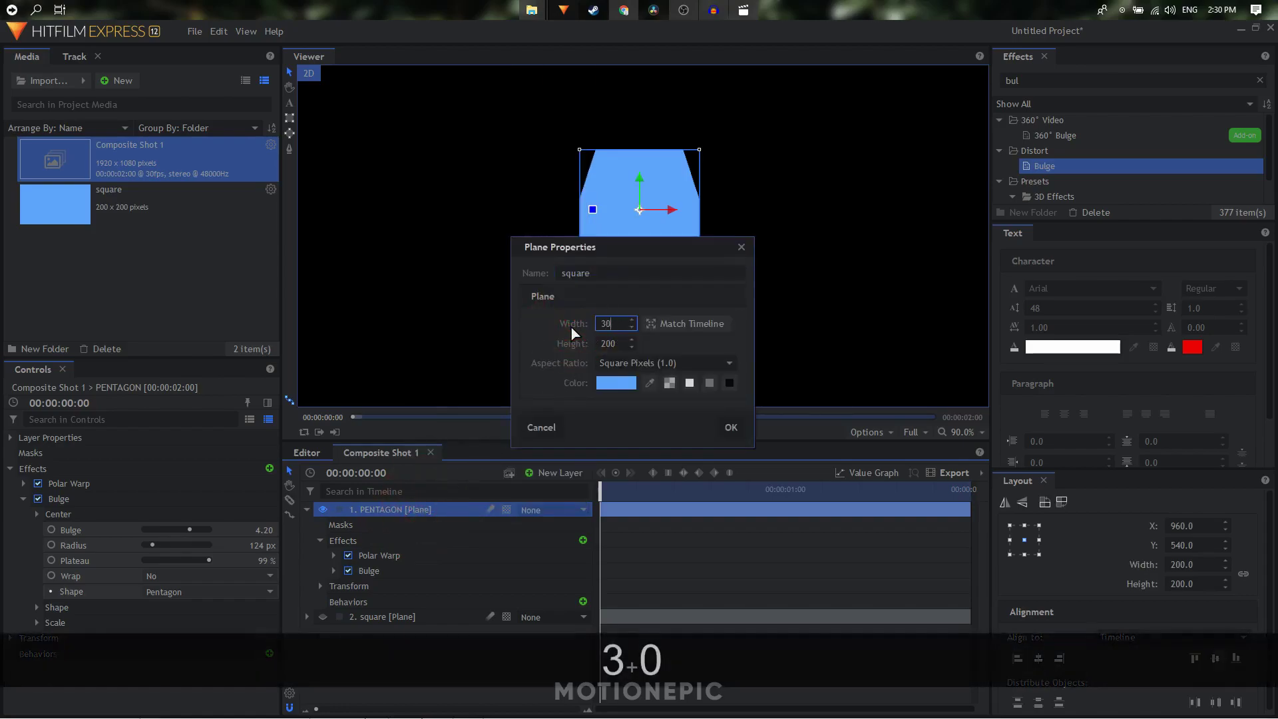
{"action": "key", "text": "Tab"}
{"action": "type", "text": "300"}
{"action": "key", "text": "Return"}
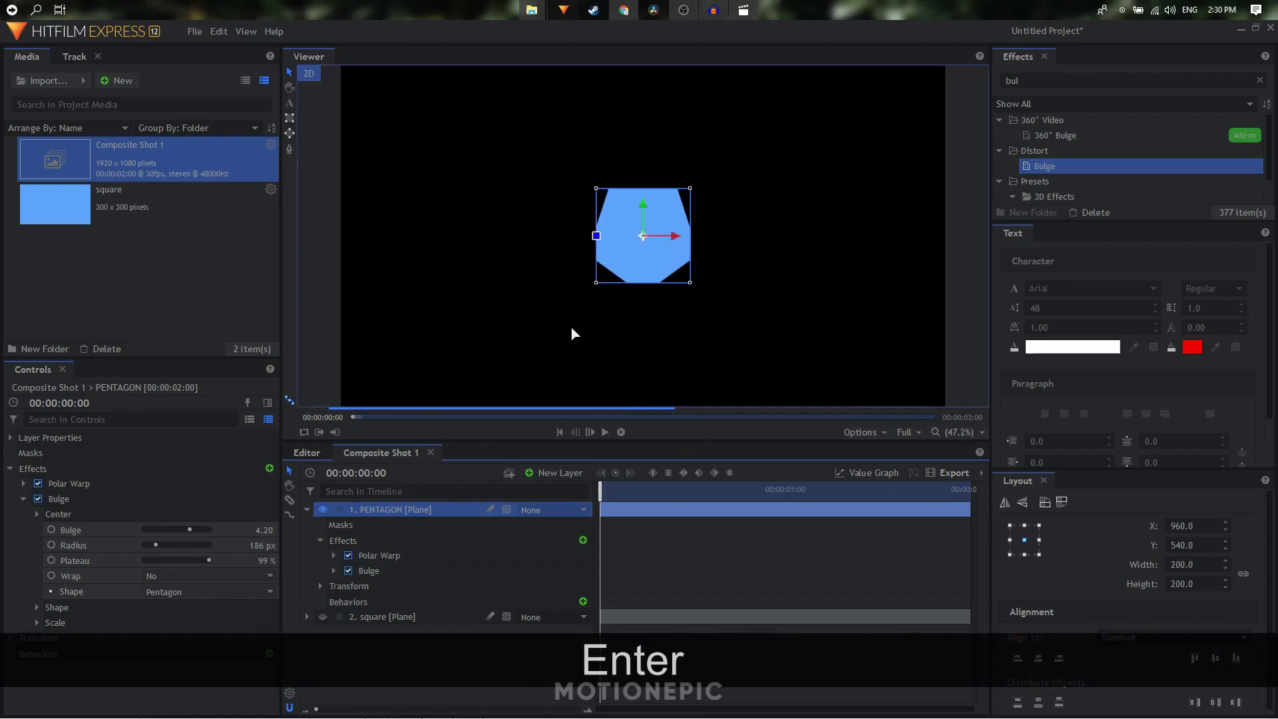
Set the PENTAGON layer's Bulge radius to 145 px and its shape rotation to 35° so one corner points up.
{"action": "left_click_drag", "start_coordinate": [259, 545], "coordinate": [227, 545]}
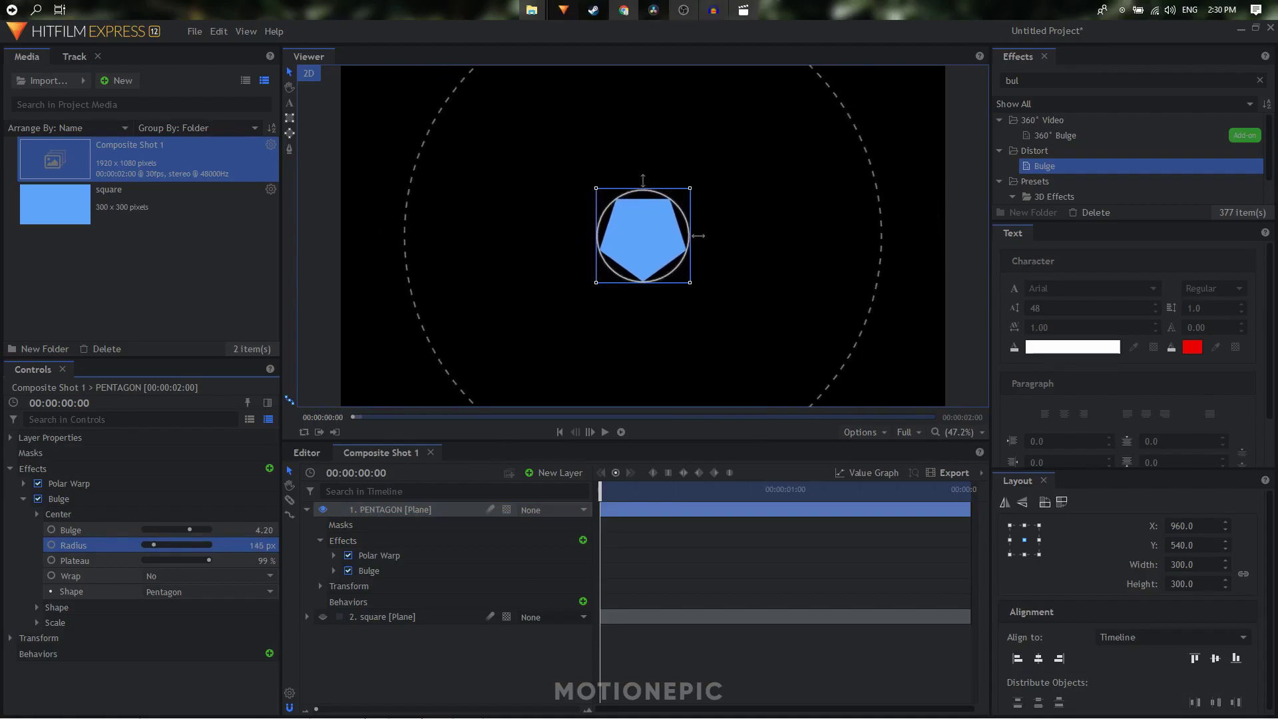
{"action": "left_click", "coordinate": [458, 643]}
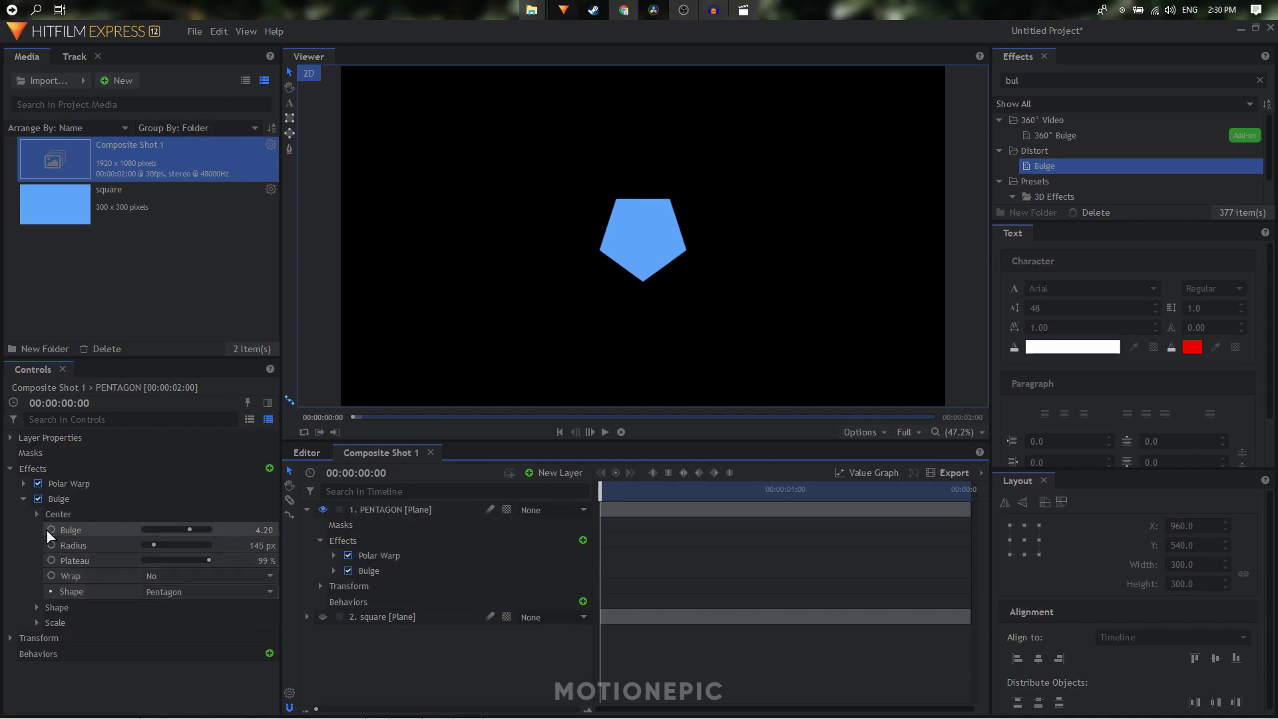
{"action": "left_click", "coordinate": [36, 608]}
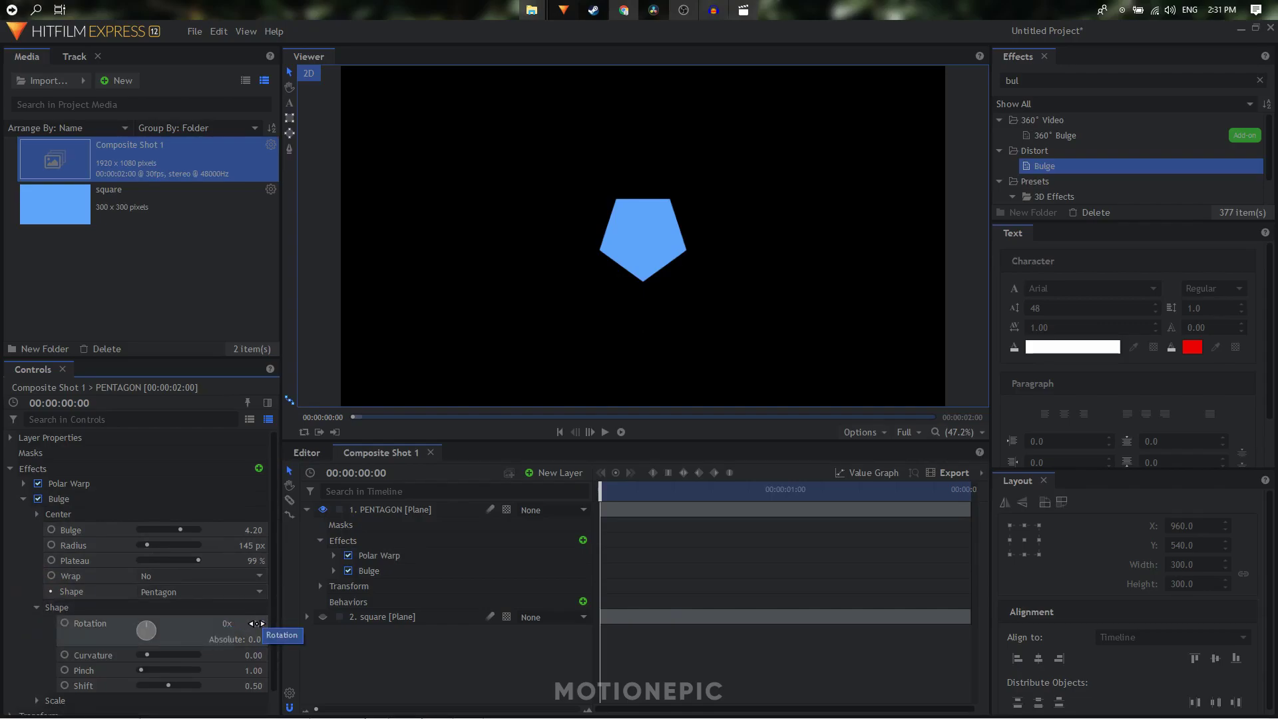
{"action": "left_click_drag", "start_coordinate": [259, 623], "coordinate": [298, 624]}
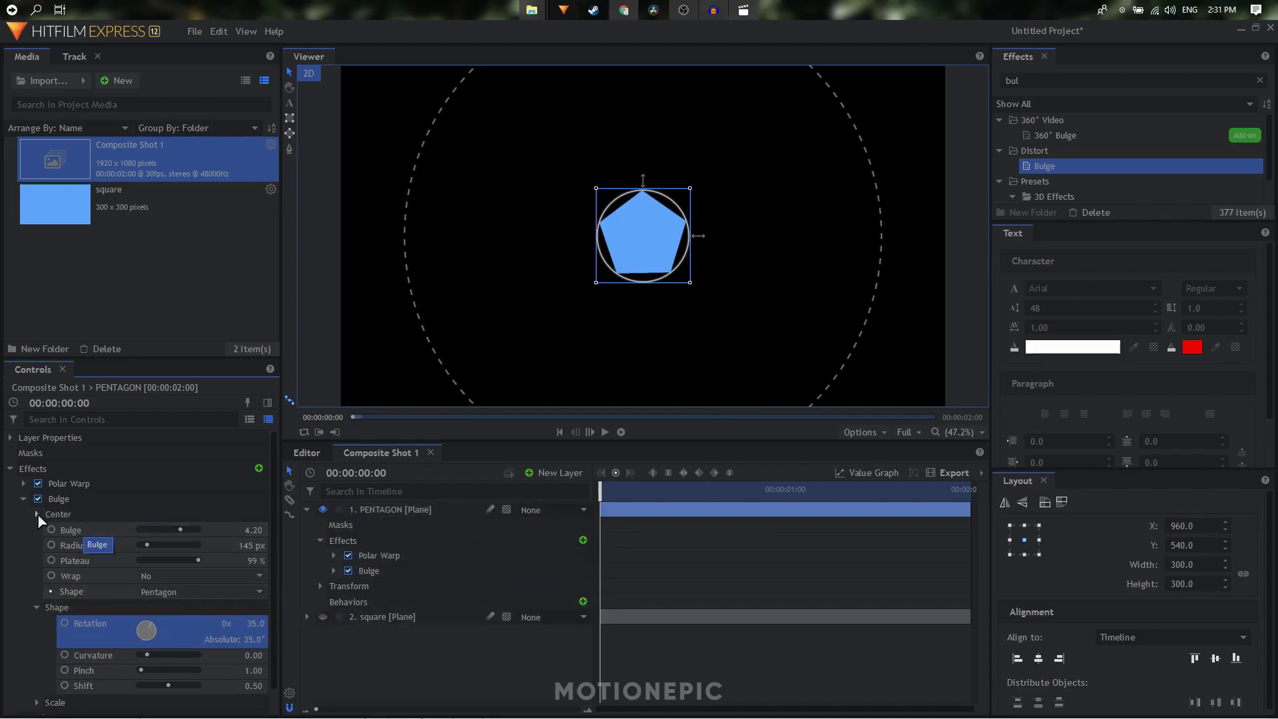
{"action": "left_click", "coordinate": [24, 500]}
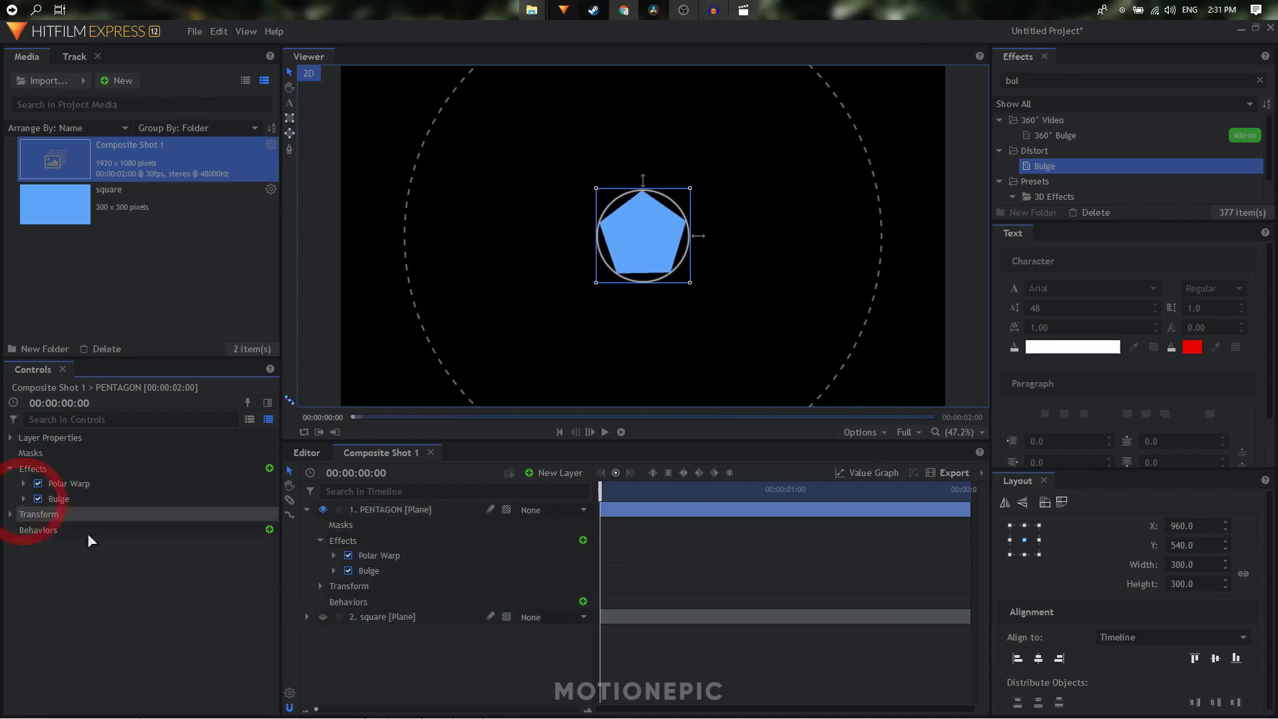
{"action": "left_click", "coordinate": [381, 674]}
Lower the PENTAGON layer's opacity to 57% and make the square layer visible again.
{"action": "left_click", "coordinate": [374, 511]}
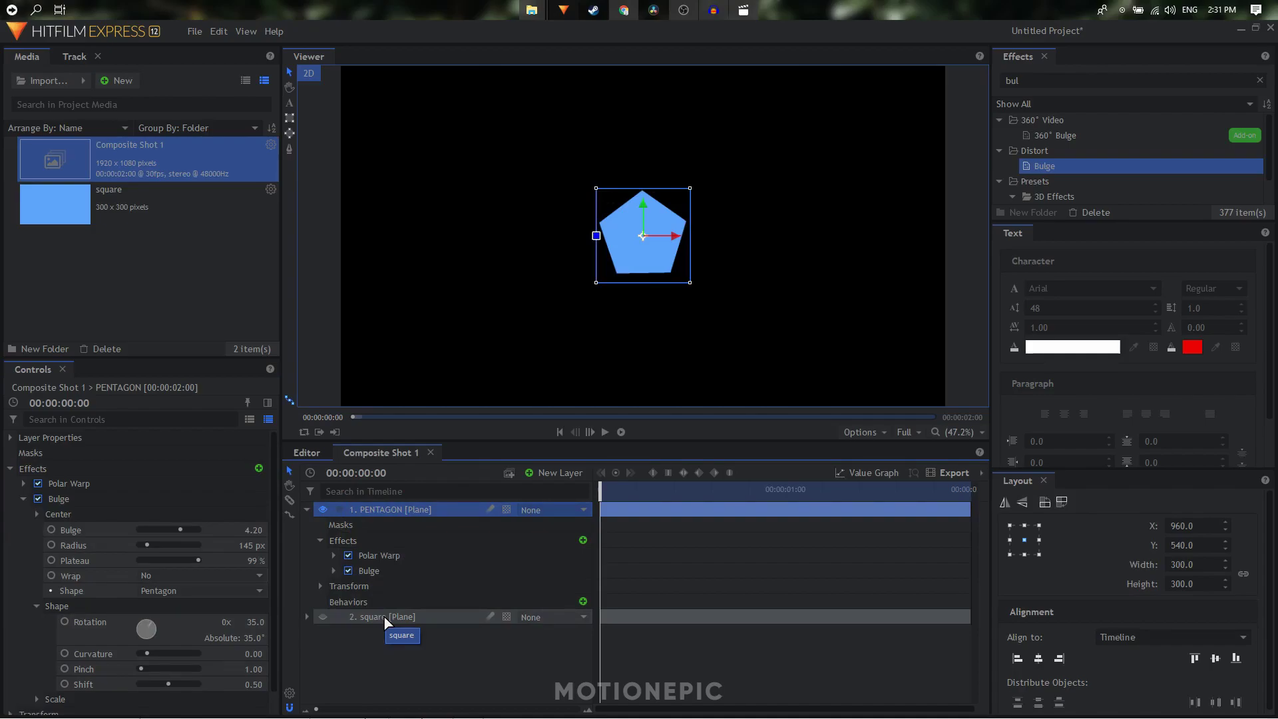
{"action": "left_click", "coordinate": [321, 541]}
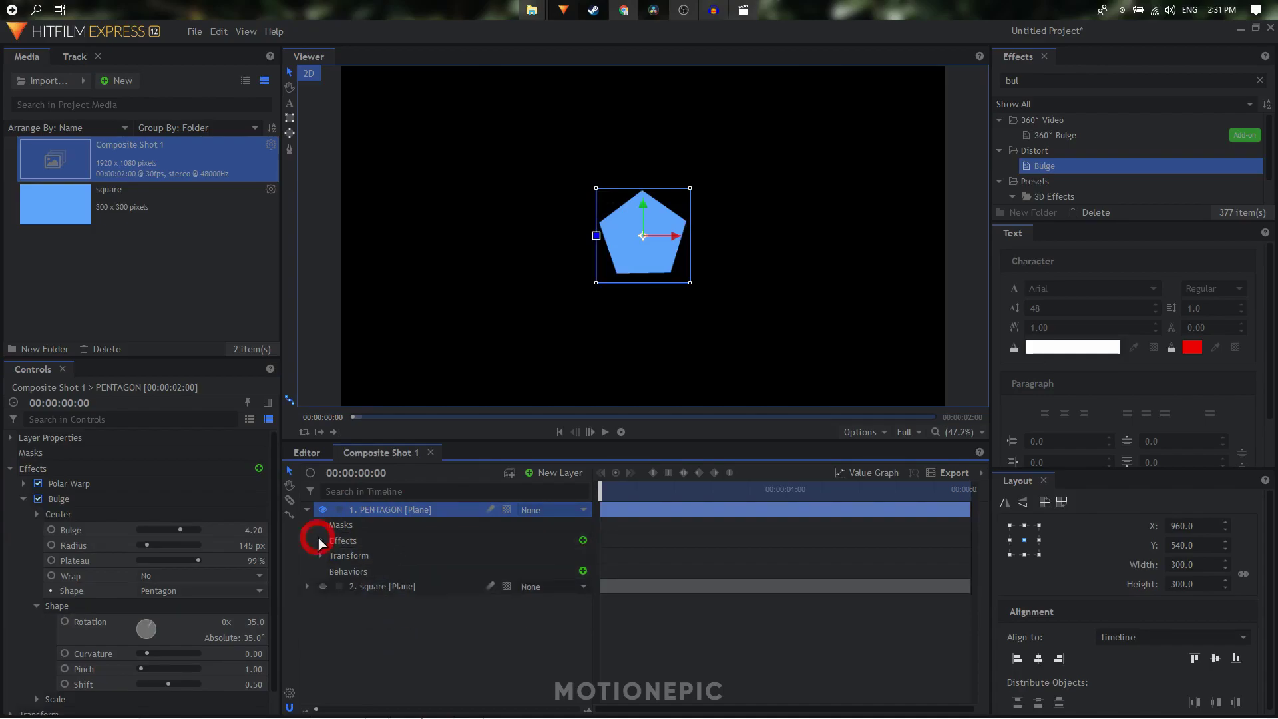
{"action": "left_click", "coordinate": [320, 555]}
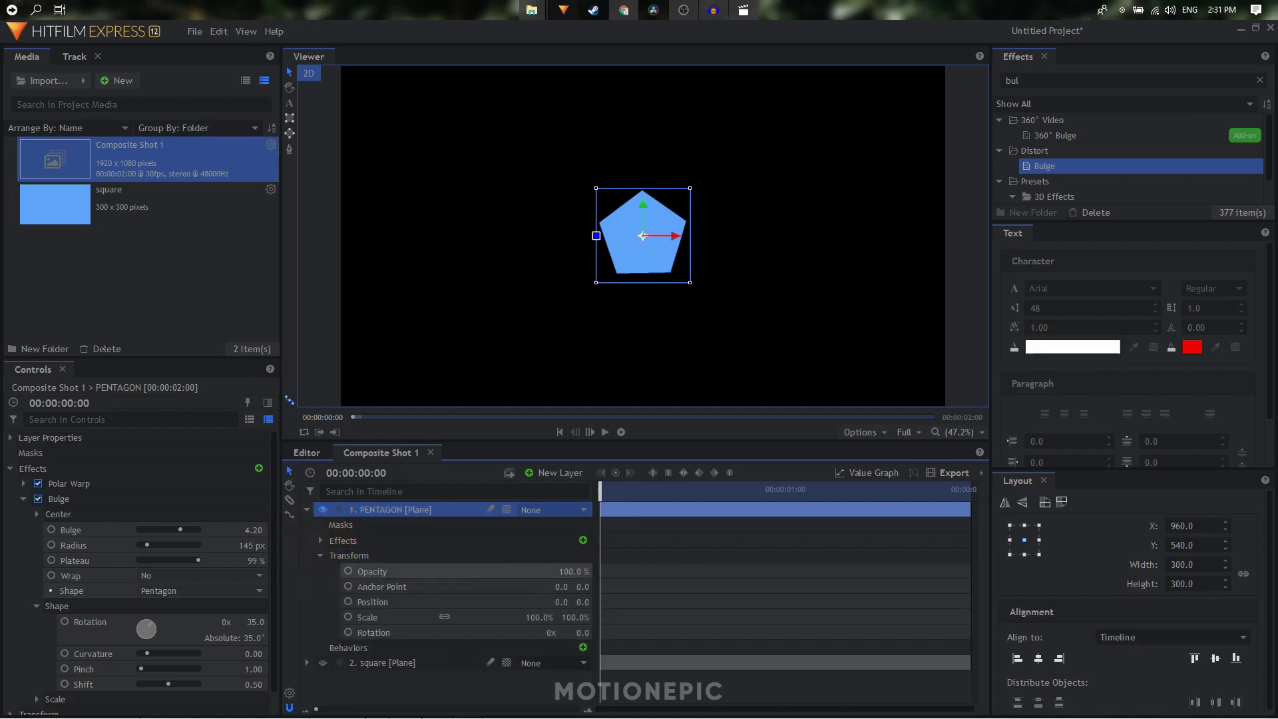
{"action": "left_click_drag", "start_coordinate": [573, 571], "coordinate": [546, 572]}
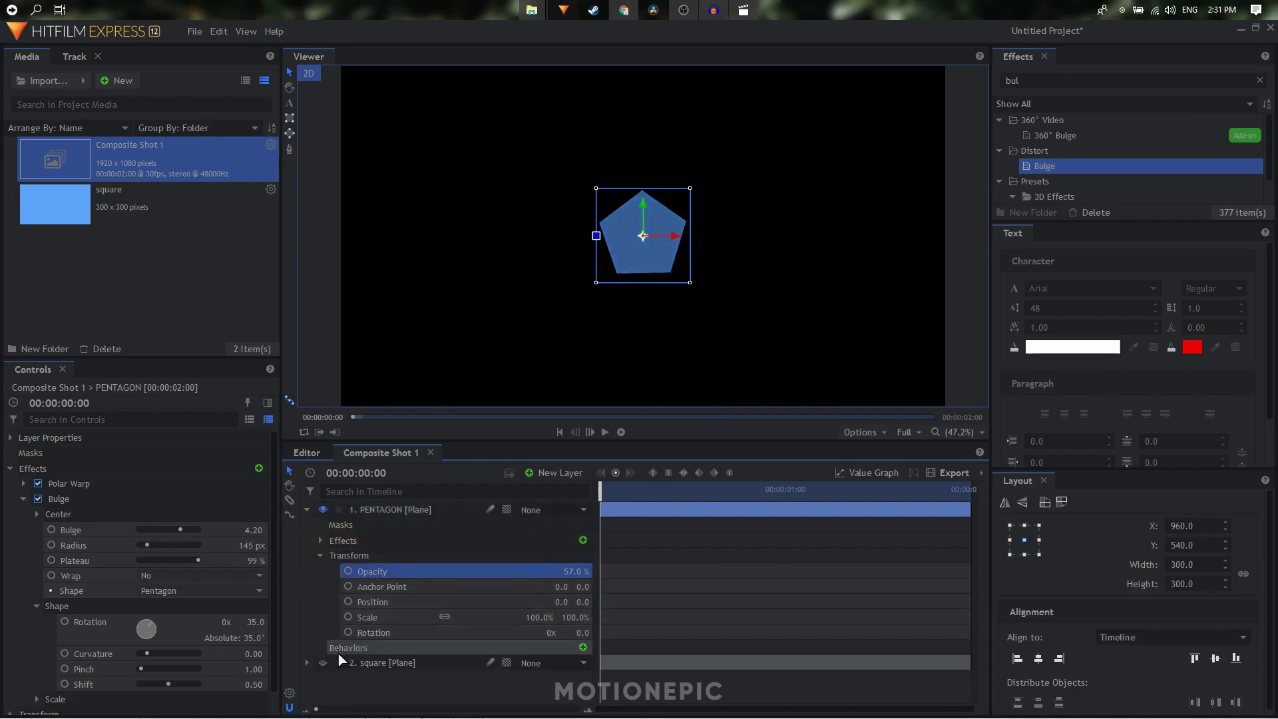
{"action": "left_click", "coordinate": [323, 663]}
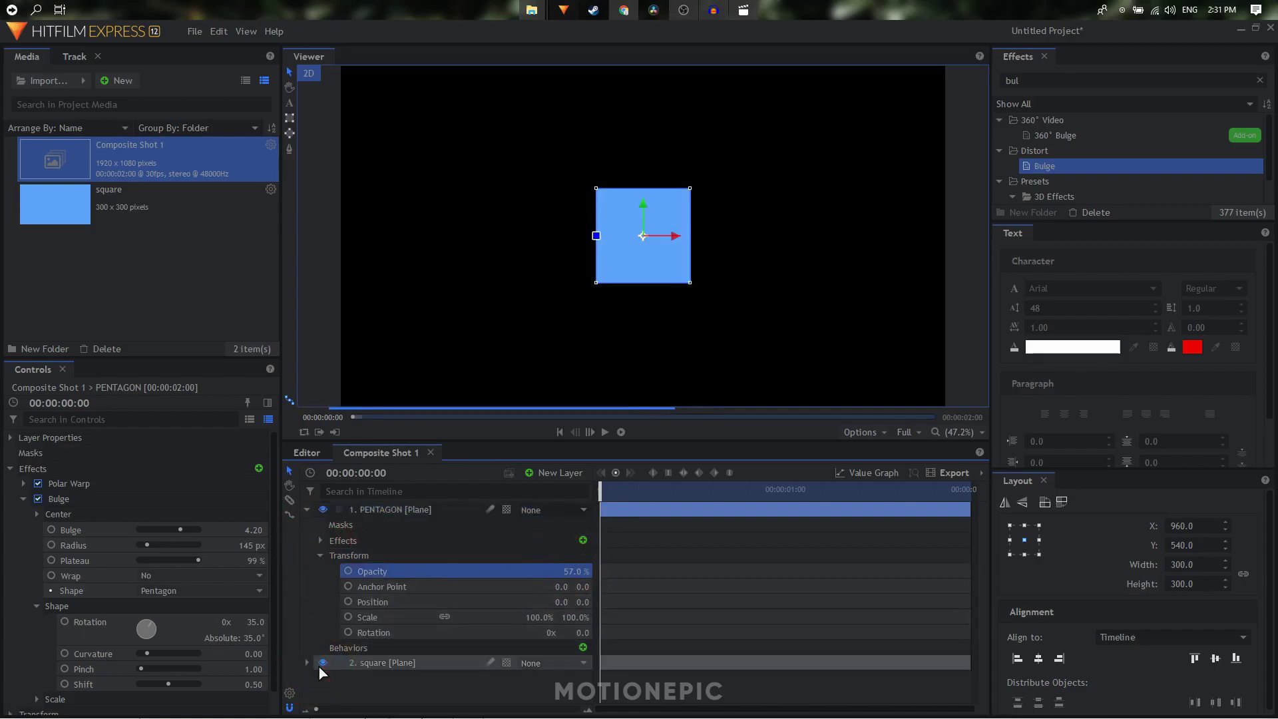
Lower the square layer's opacity to 54% and scale it down to 80% to match the pentagon's size.
{"action": "left_click", "coordinate": [307, 509]}
{"action": "left_click", "coordinate": [307, 525]}
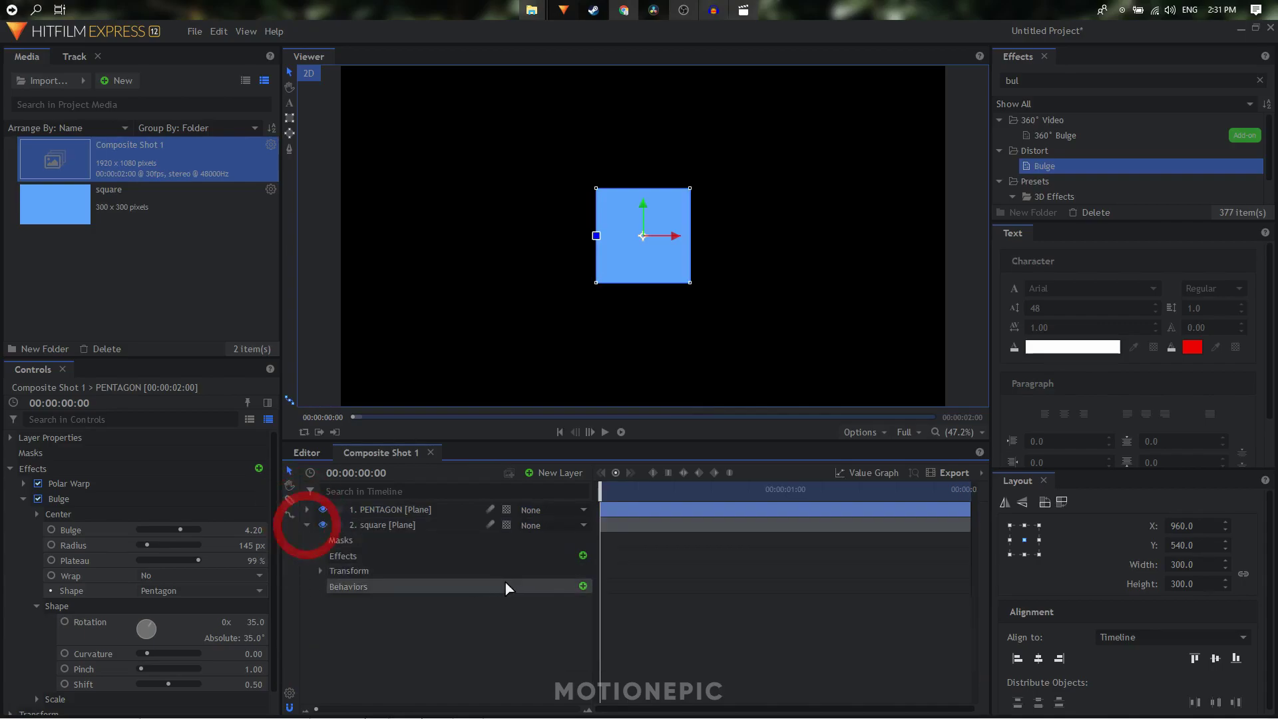
{"action": "left_click", "coordinate": [318, 576]}
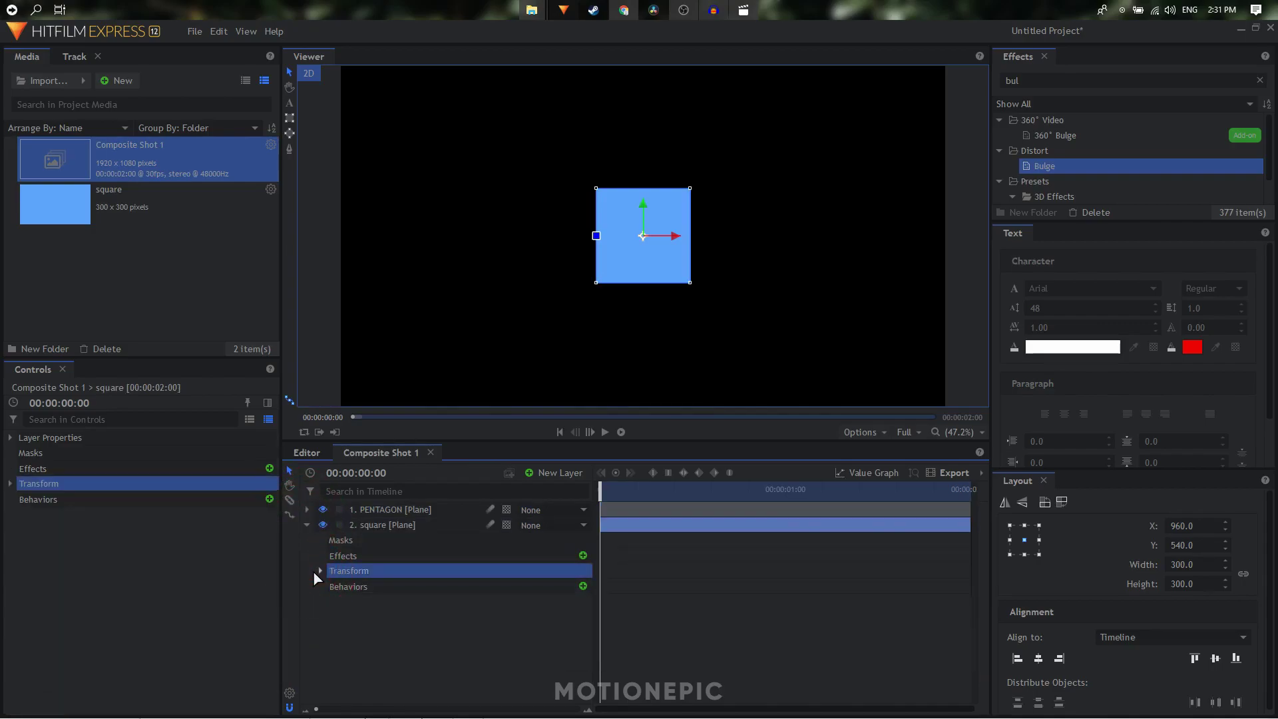
{"action": "left_click", "coordinate": [320, 571]}
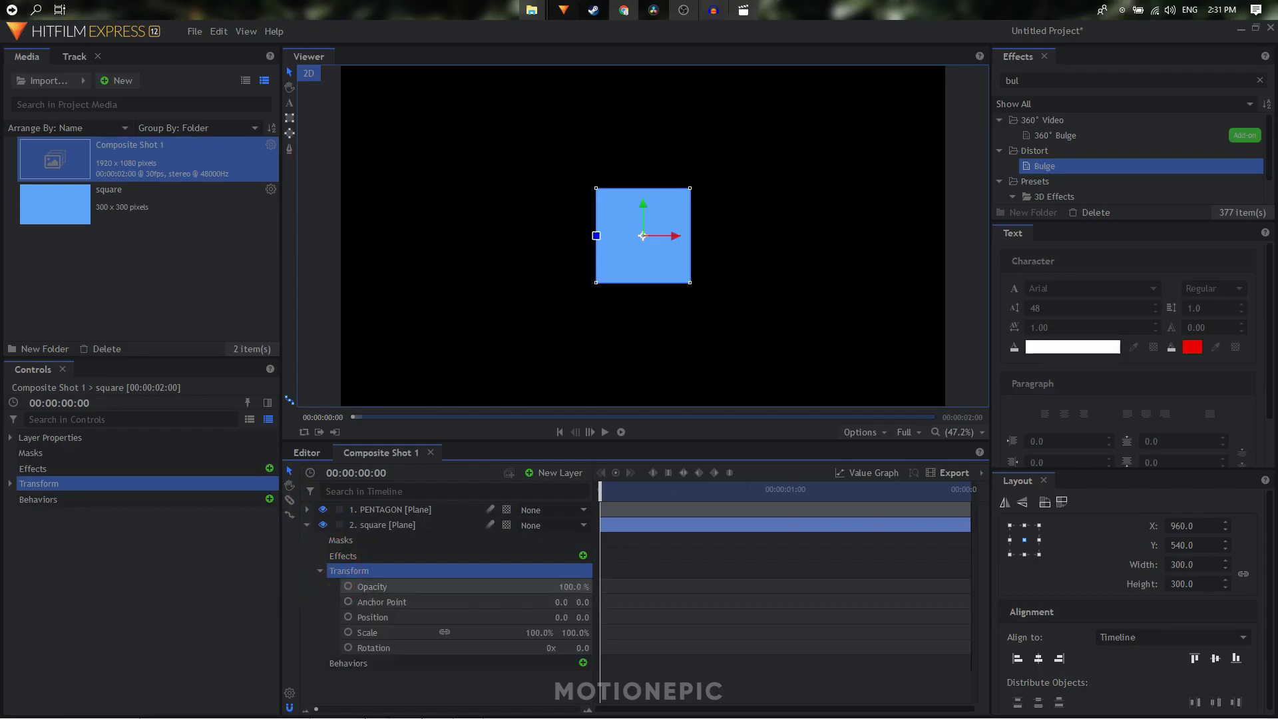
{"action": "left_click_drag", "start_coordinate": [574, 587], "coordinate": [557, 584]}
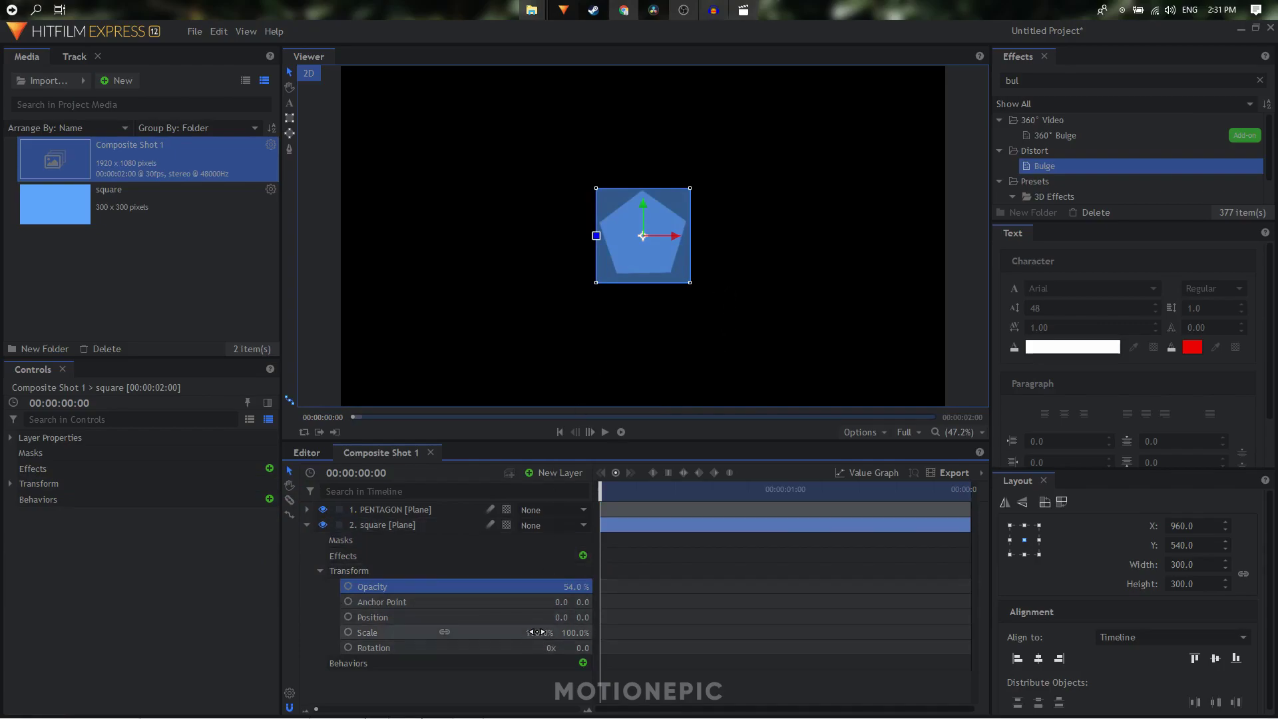
{"action": "left_click_drag", "start_coordinate": [540, 632], "coordinate": [512, 632]}
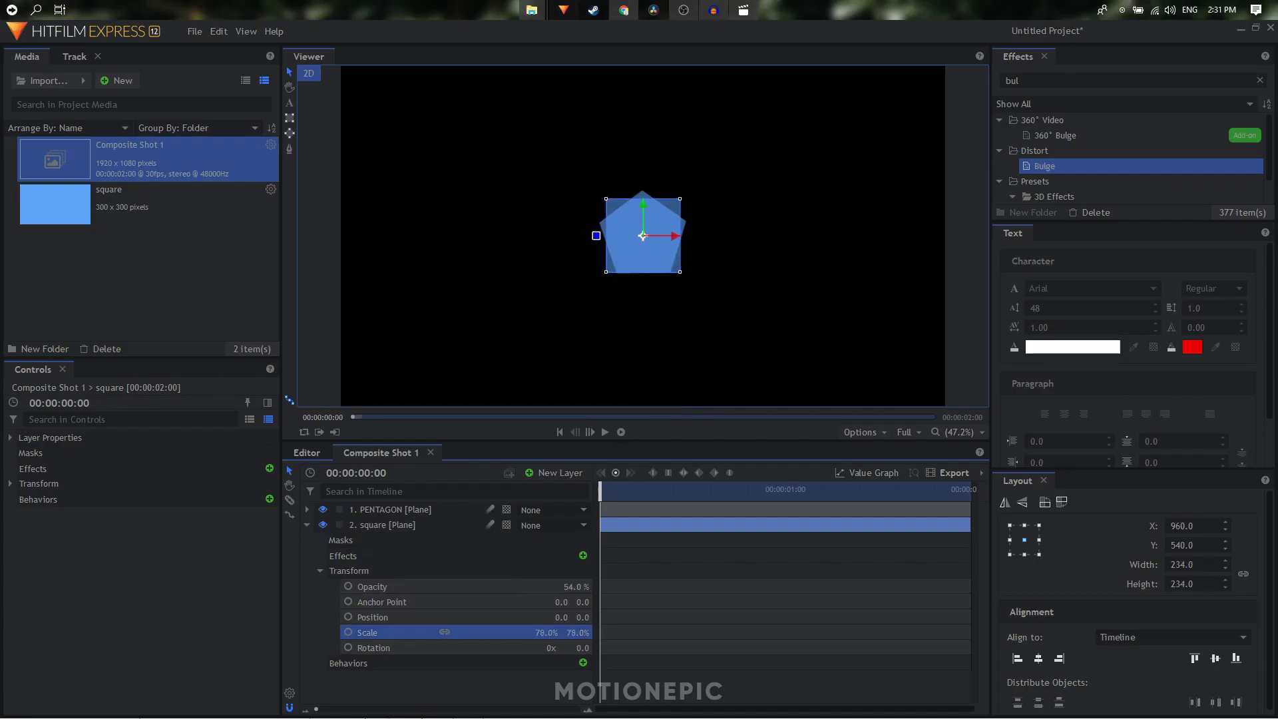
{"action": "left_click_drag", "start_coordinate": [513, 633], "coordinate": [516, 632]}
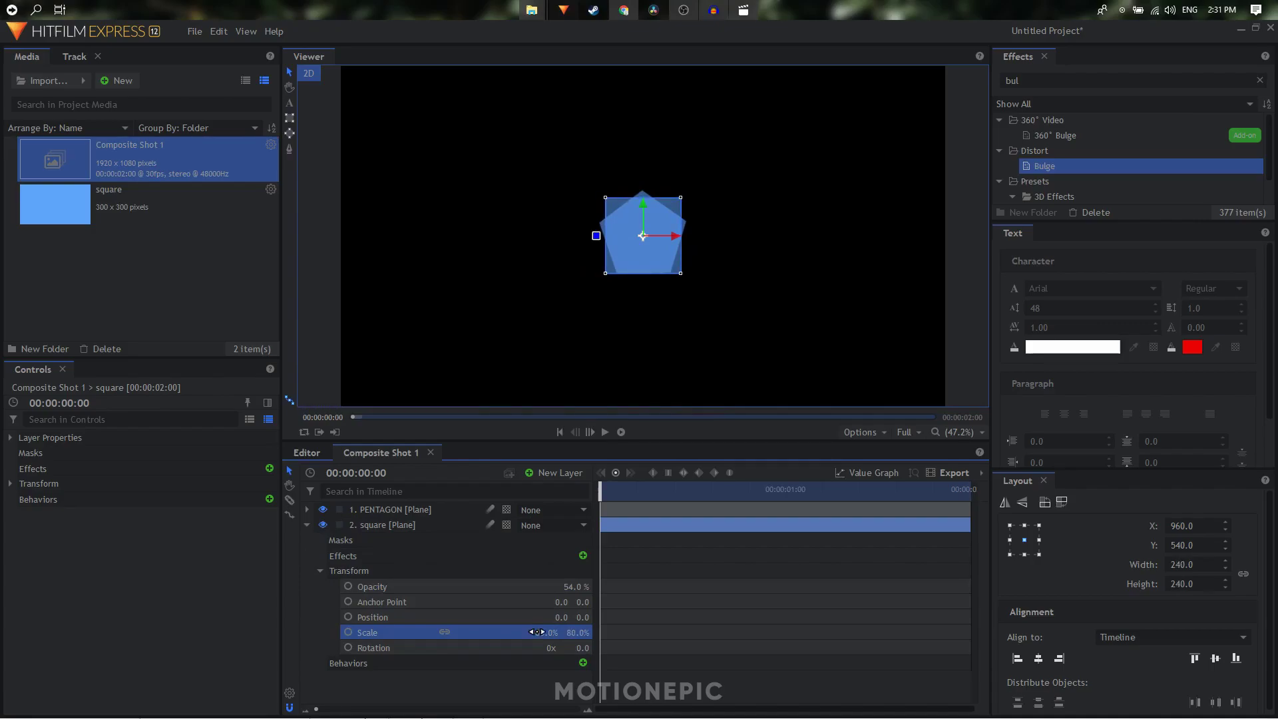
Set the Bulge shape rotation on the PENTAGON layer to 36° to level the pentagon's base with the square.
{"action": "scroll", "coordinate": [662, 314], "scroll_direction": "up", "scroll_amount": 5}
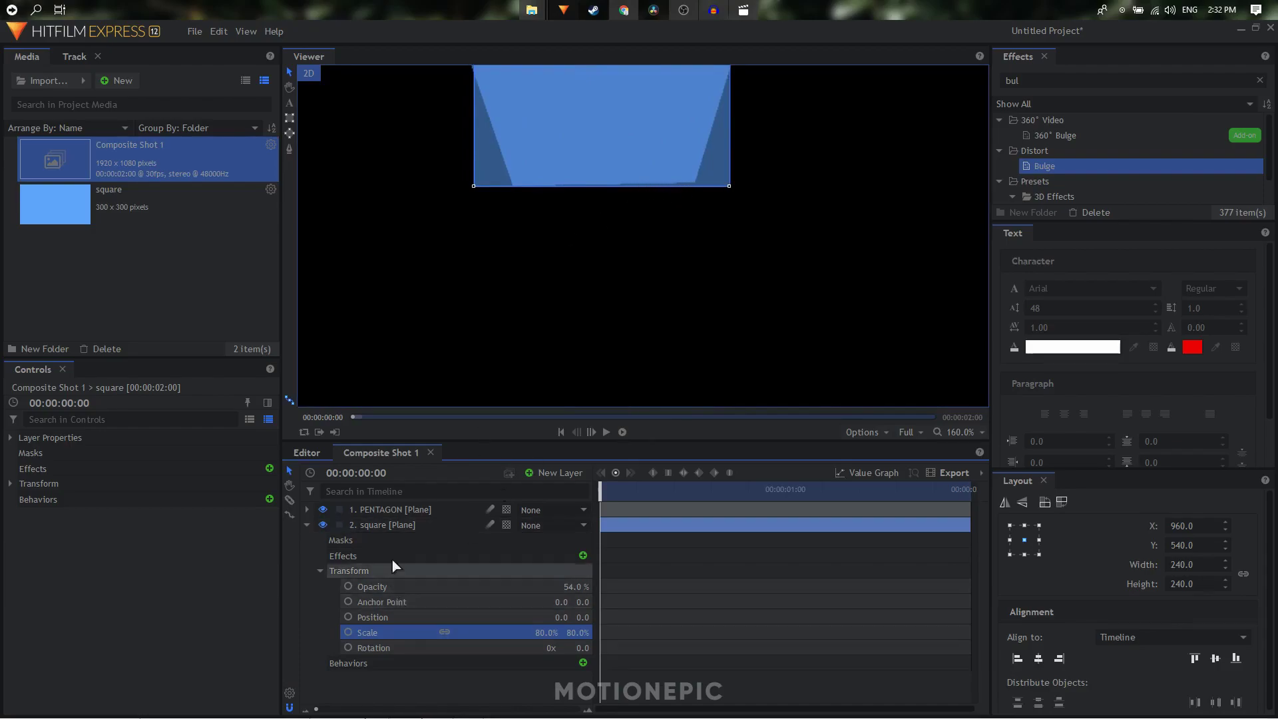
{"action": "left_click", "coordinate": [396, 510]}
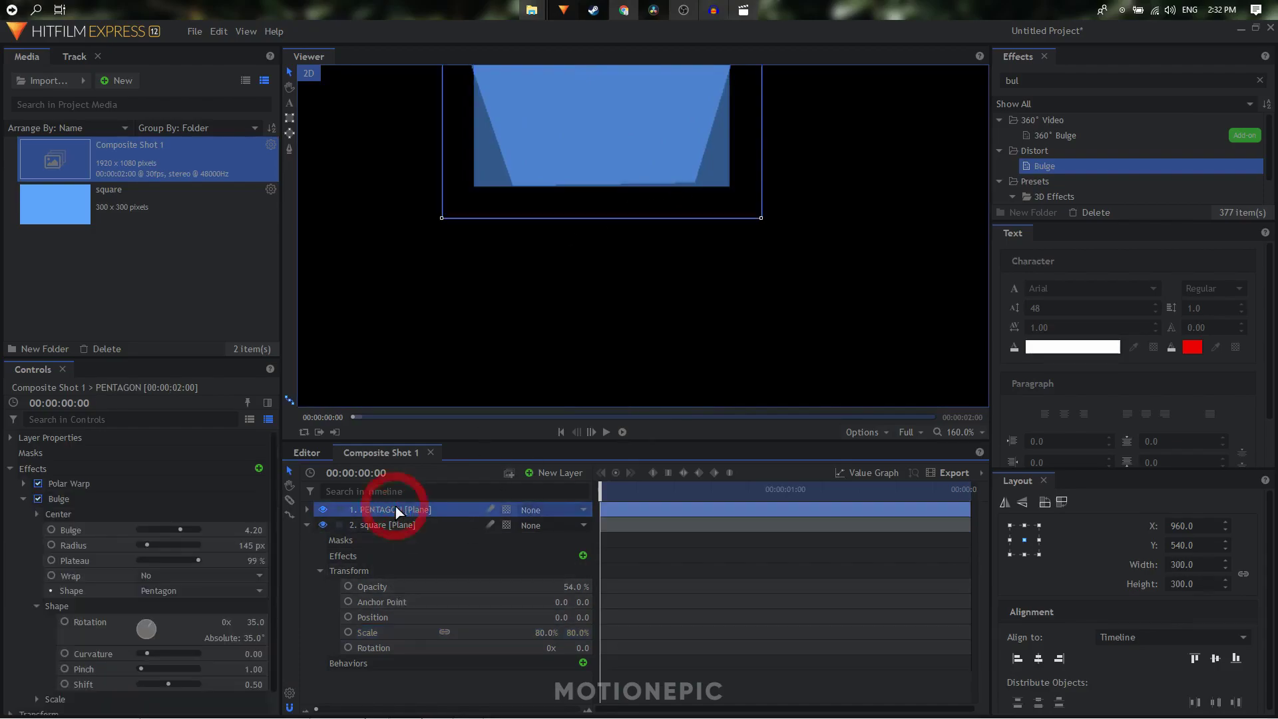
{"action": "left_click", "coordinate": [257, 621]}
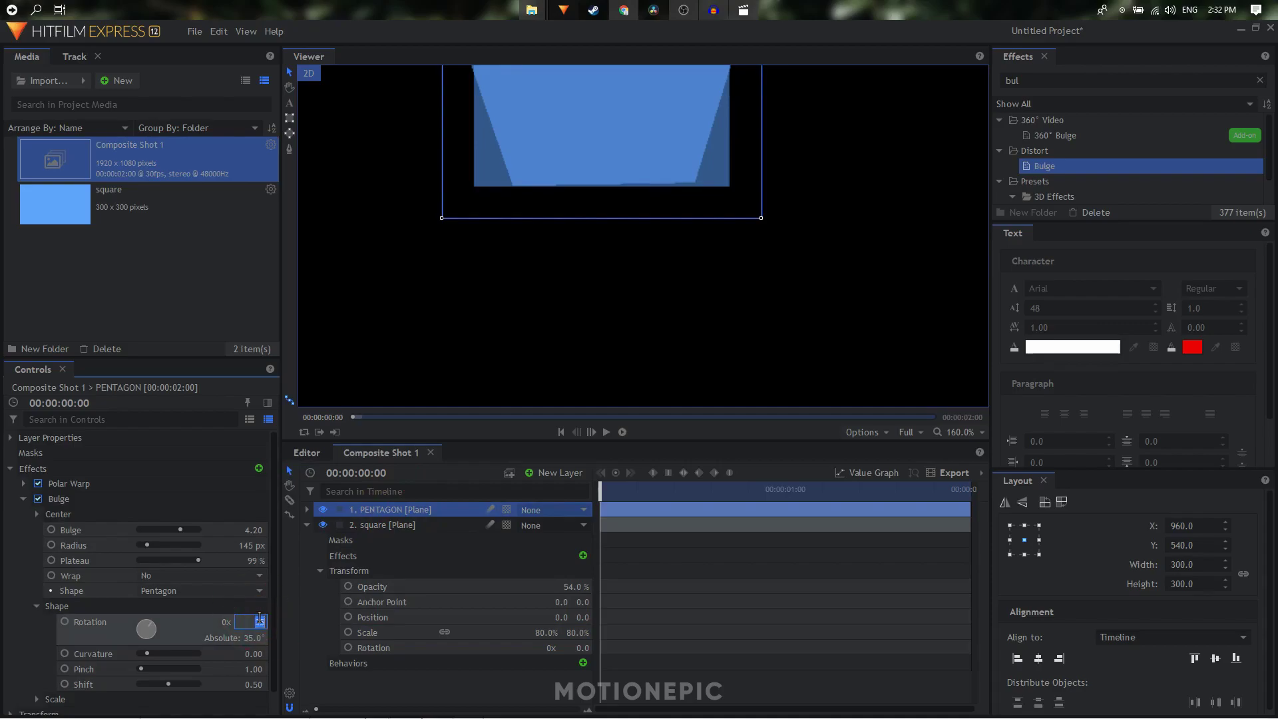
{"action": "type", "text": "36"}
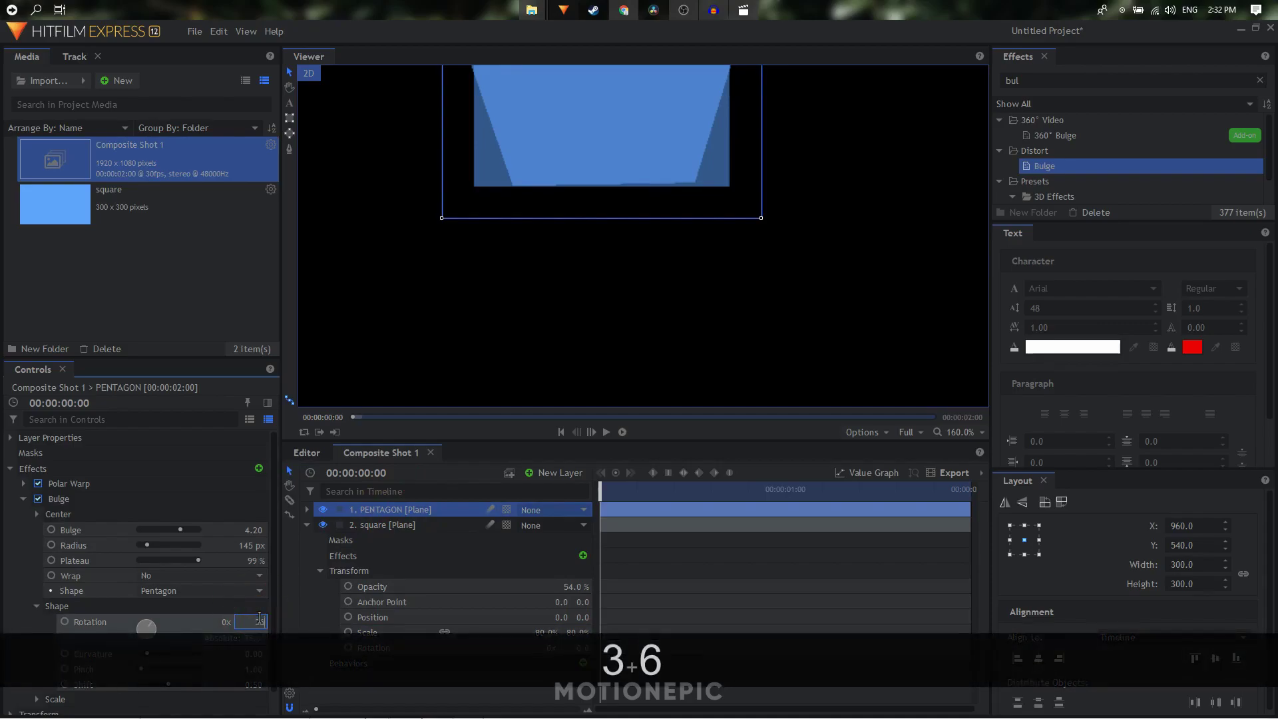
{"action": "key", "text": "Return"}
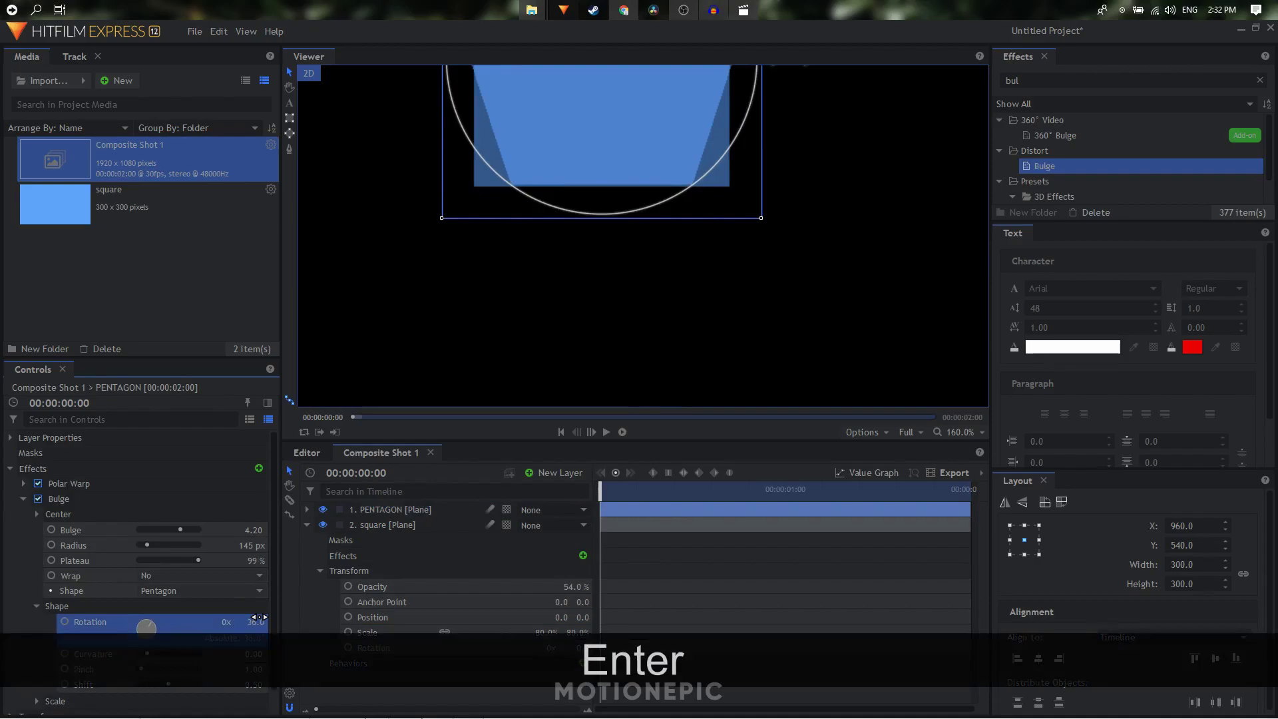
{"action": "left_click", "coordinate": [24, 499]}
{"action": "left_click", "coordinate": [307, 526]}
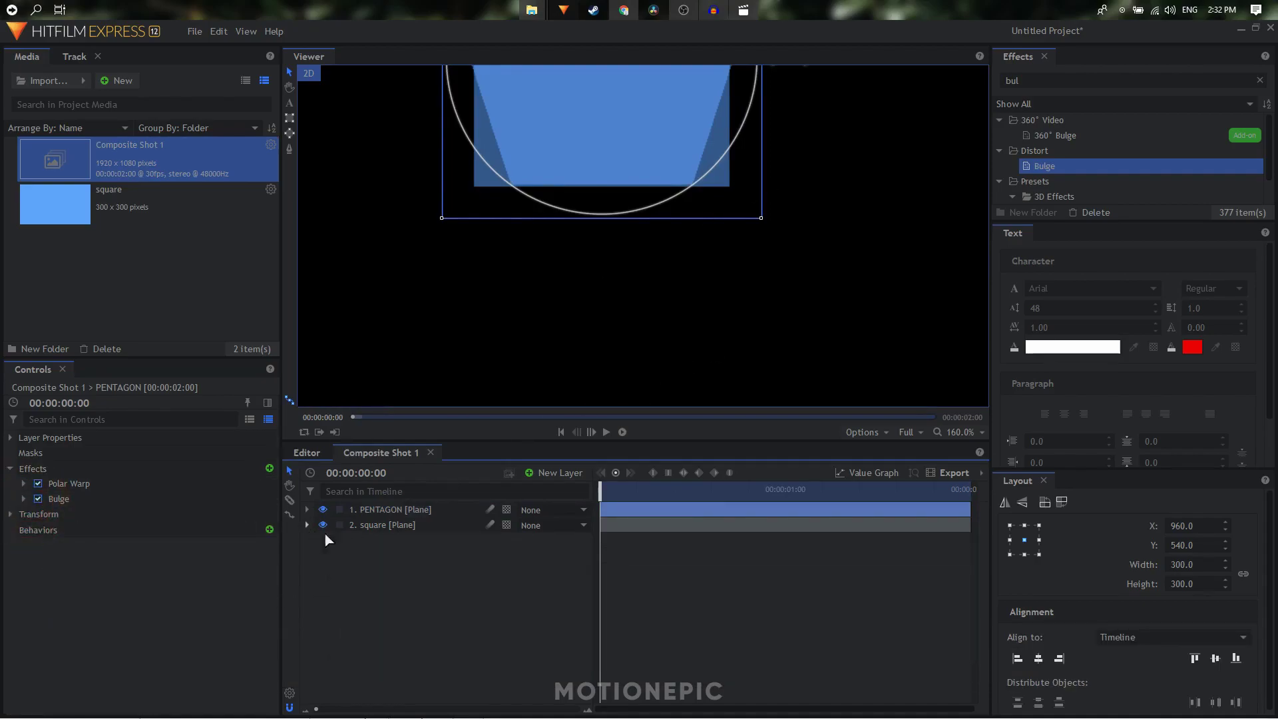
{"action": "left_click", "coordinate": [428, 577]}
Restore full opacity on both the PENTAGON layer and the square layer.
{"action": "scroll", "coordinate": [707, 193], "scroll_direction": "down", "scroll_amount": 1}
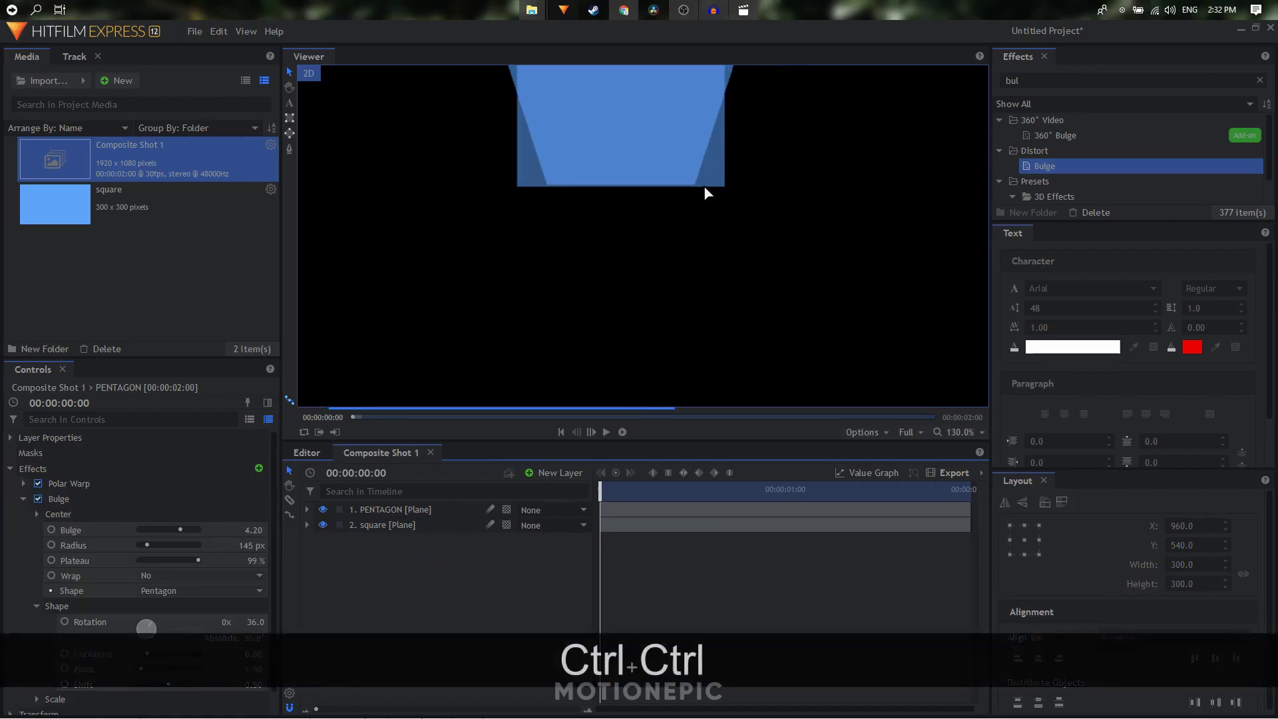
{"action": "left_click", "coordinate": [960, 432]}
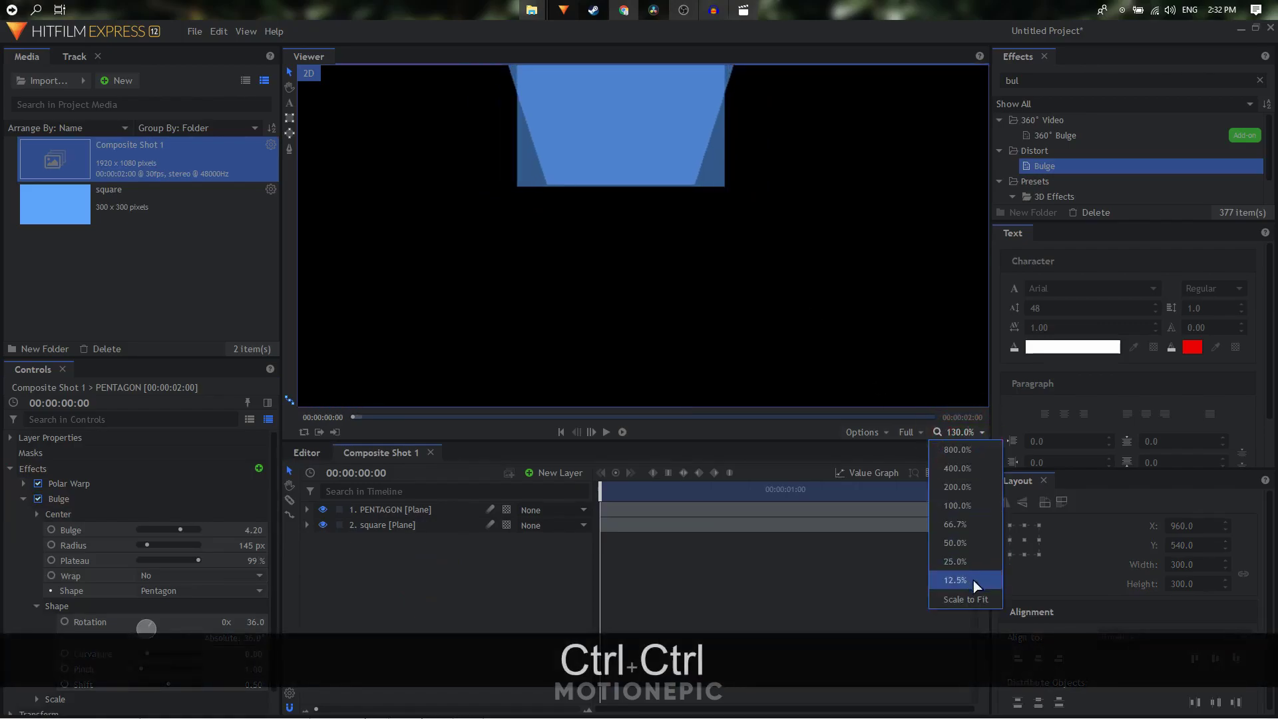
{"action": "left_click", "coordinate": [975, 600]}
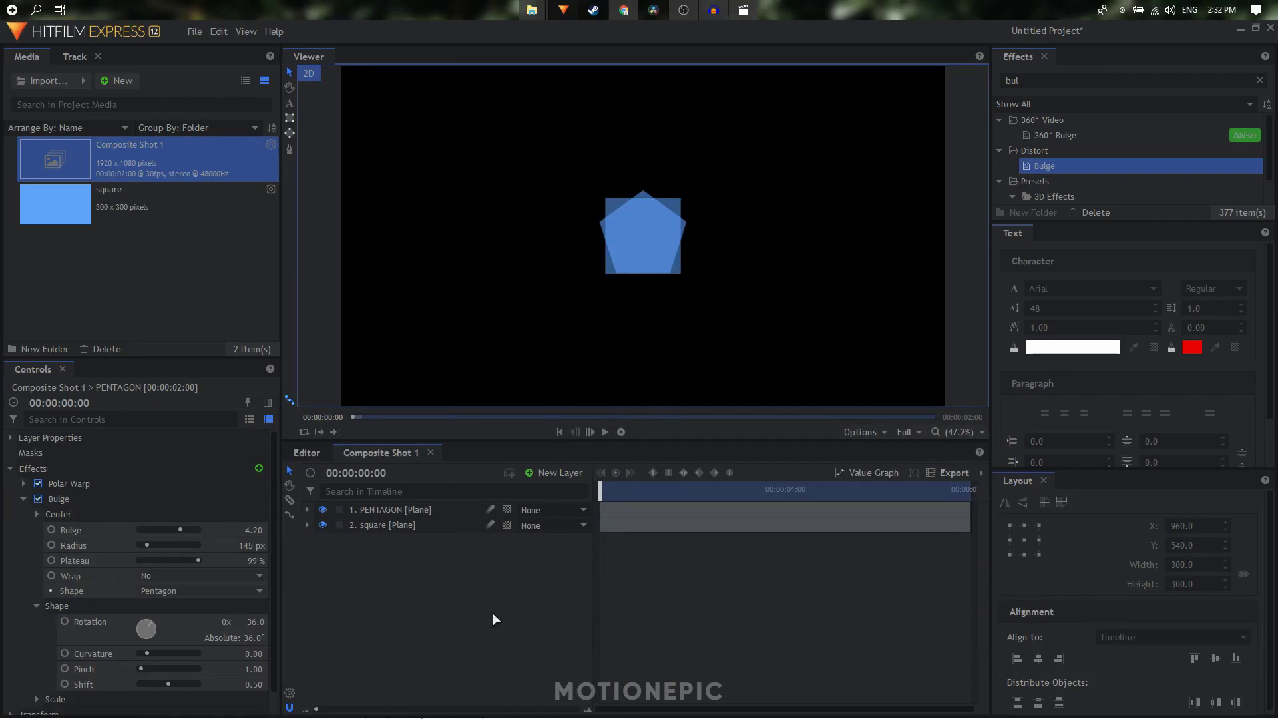
{"action": "left_click", "coordinate": [307, 510]}
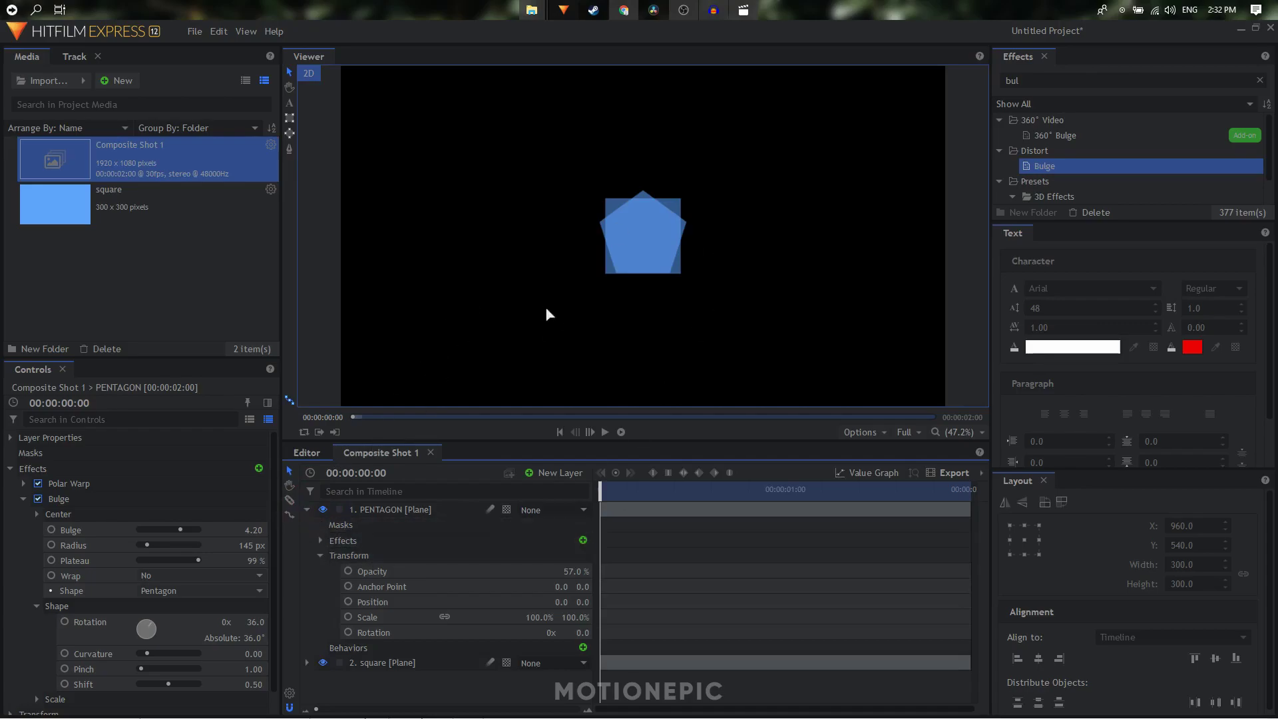
{"action": "left_click", "coordinate": [564, 572]}
{"action": "left_click", "coordinate": [307, 511]}
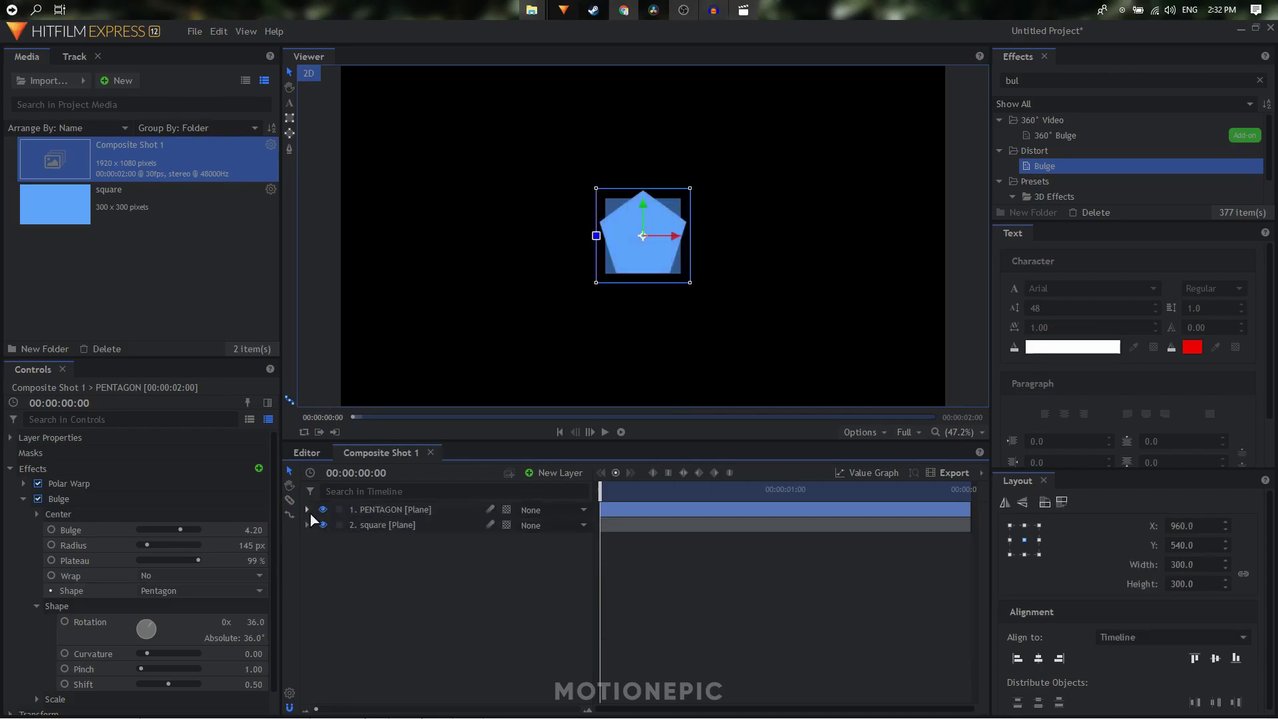
{"action": "left_click", "coordinate": [308, 525]}
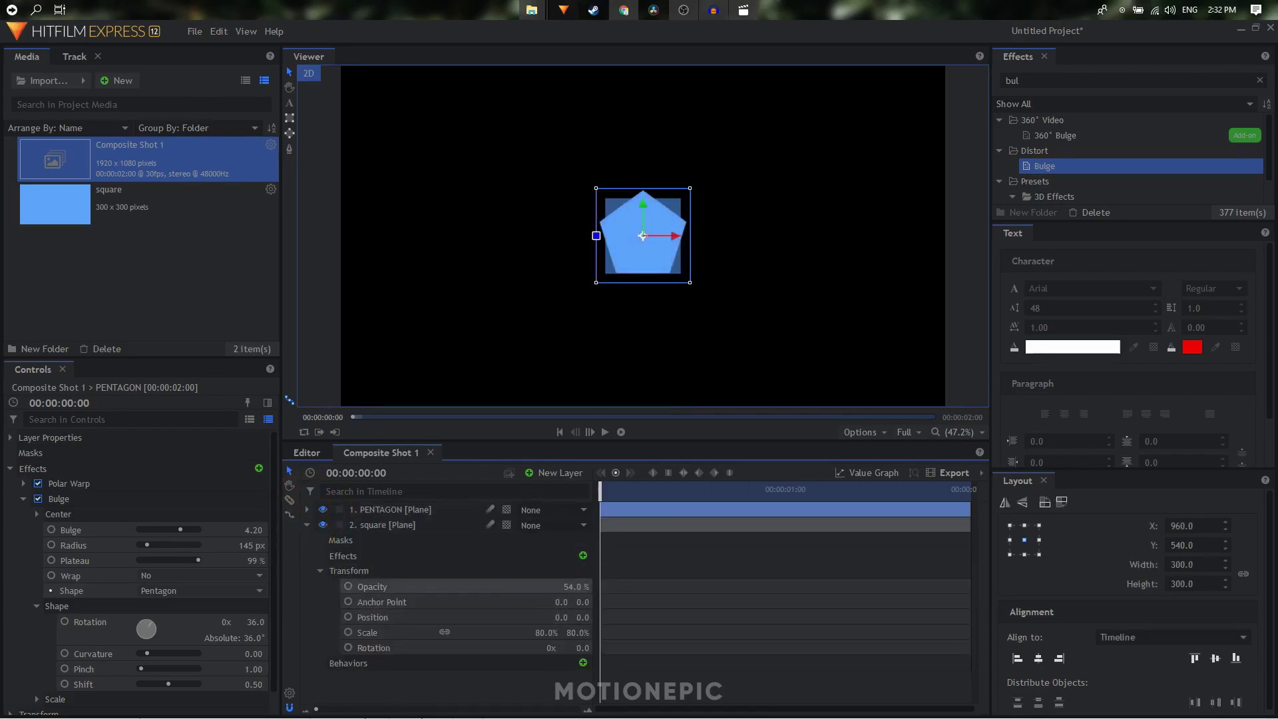
{"action": "left_click", "coordinate": [437, 556]}
{"action": "left_click", "coordinate": [308, 525]}
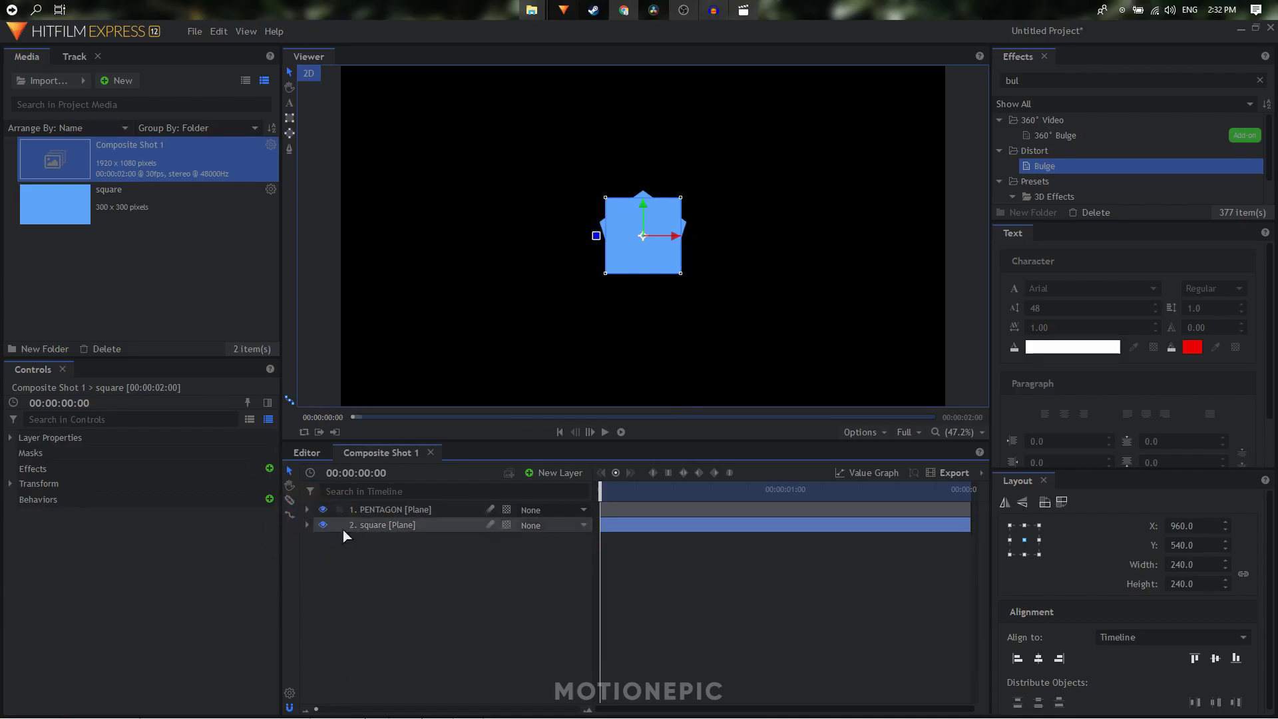
Add a new point layer to the composite shot and parent both the PENTAGON and square layers to it.
{"action": "left_click", "coordinate": [449, 565]}
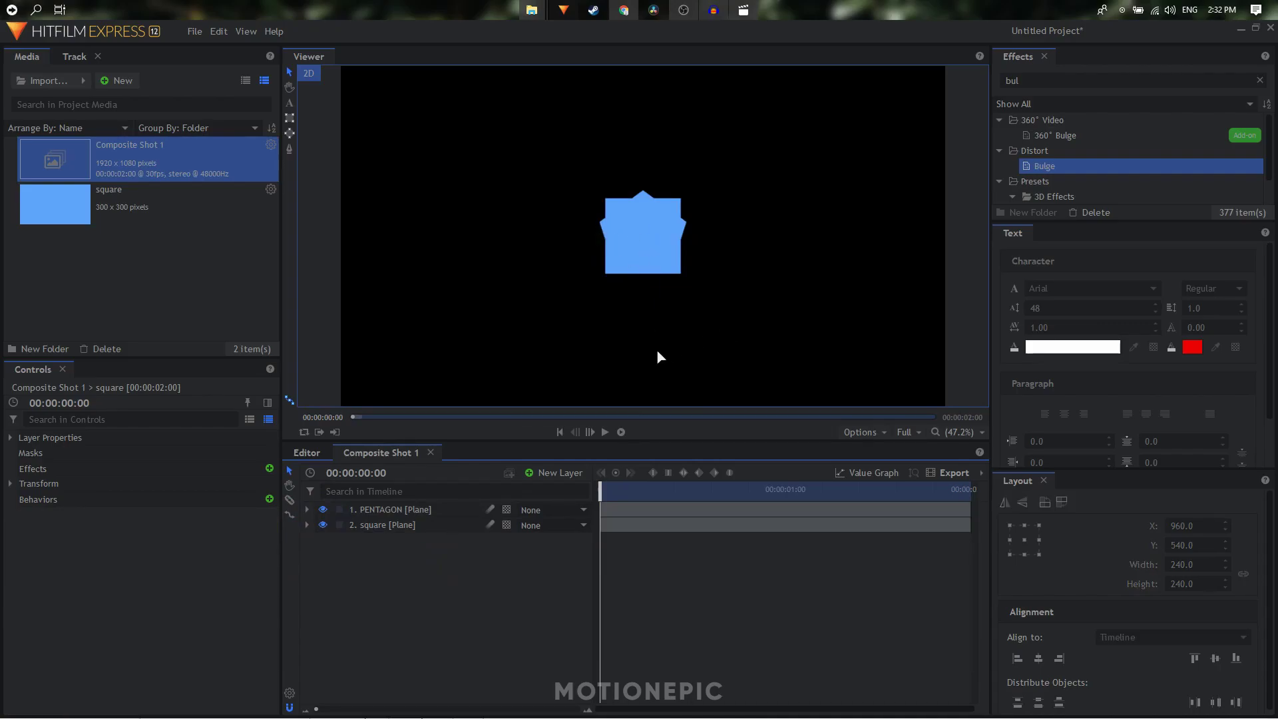
{"action": "left_click", "coordinate": [547, 472]}
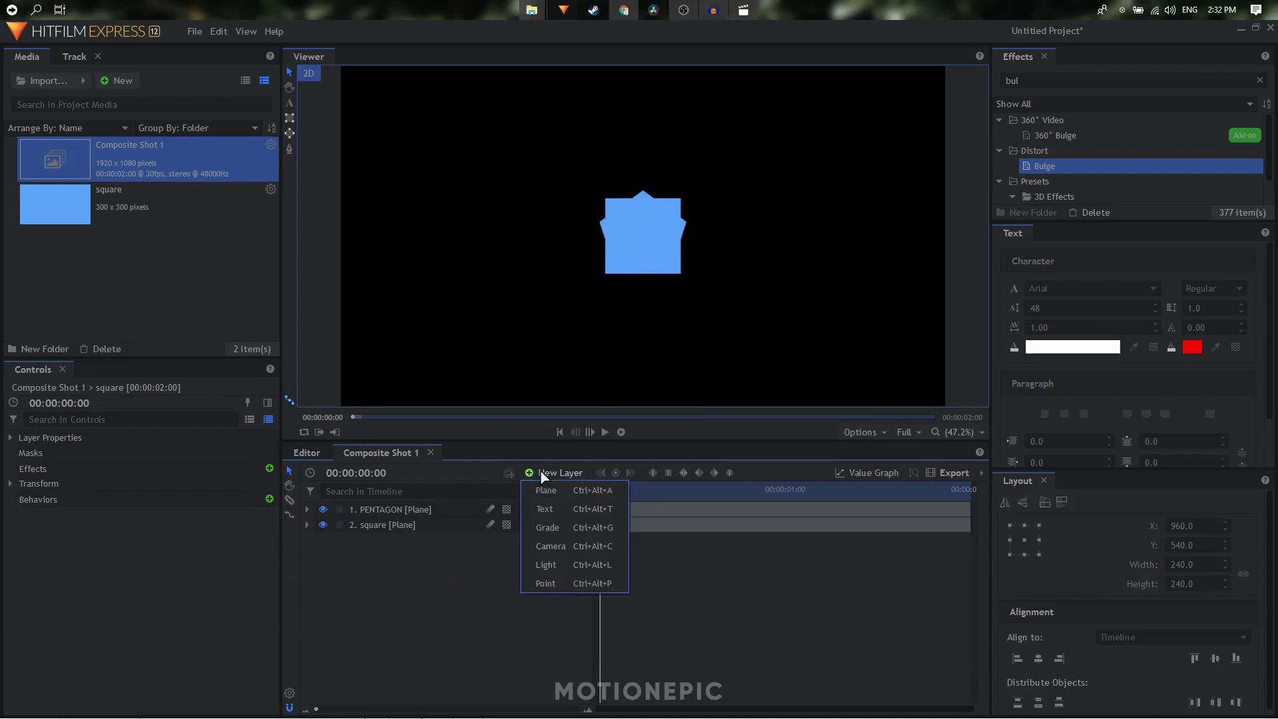
{"action": "left_click", "coordinate": [546, 584]}
{"action": "left_click_drag", "start_coordinate": [415, 574], "coordinate": [421, 530]}
{"action": "left_click", "coordinate": [537, 525]}
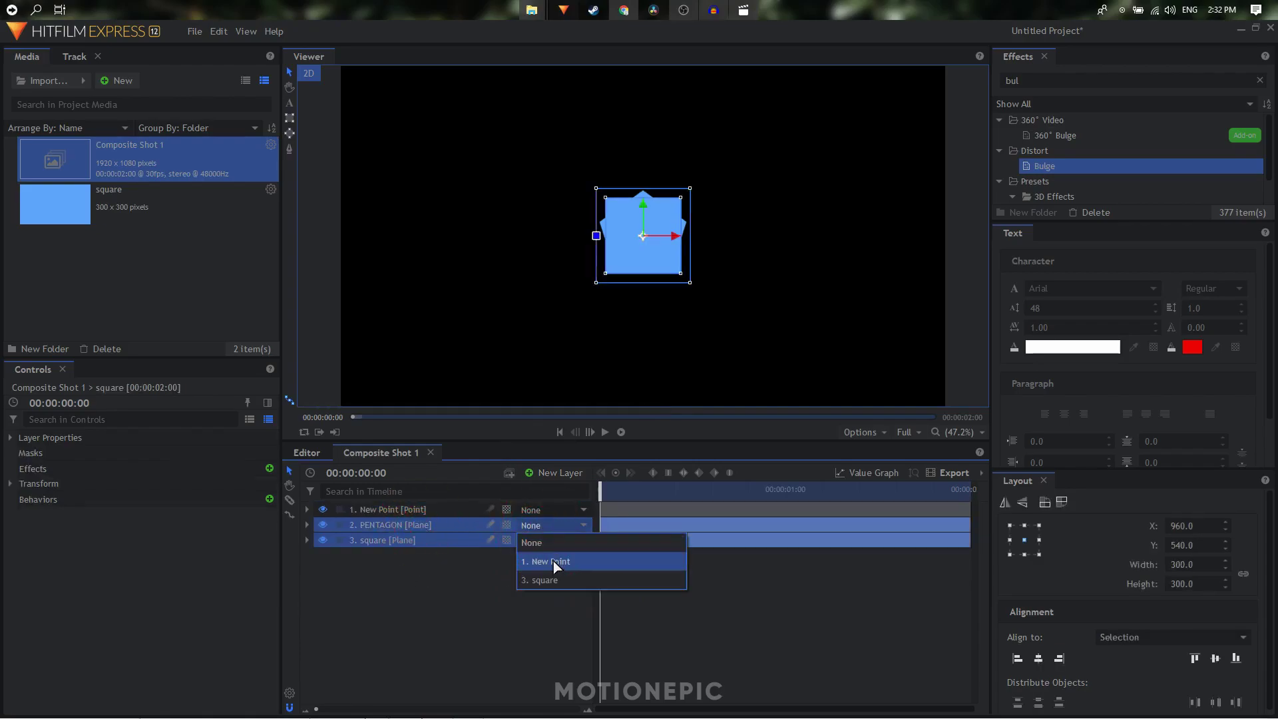
{"action": "left_click", "coordinate": [535, 562]}
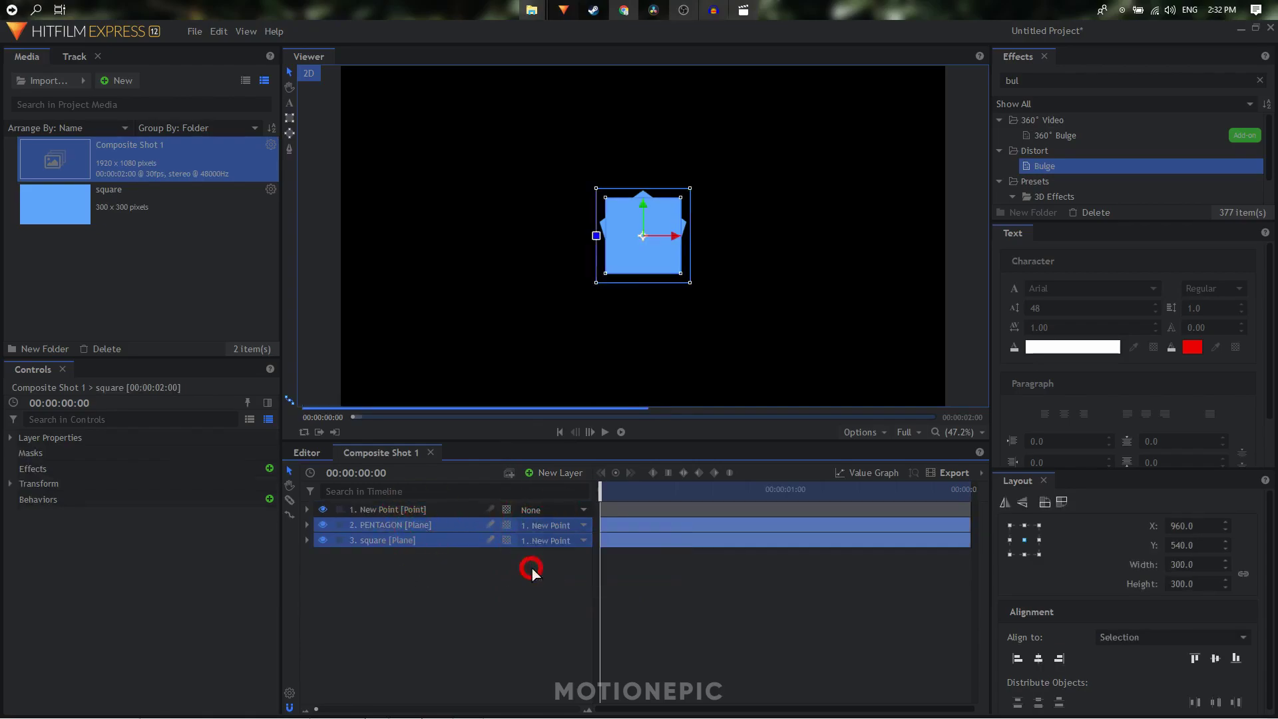
Scale the point layer down to 64% to shrink both shapes together.
{"action": "left_click", "coordinate": [308, 510]}
{"action": "left_click", "coordinate": [320, 525]}
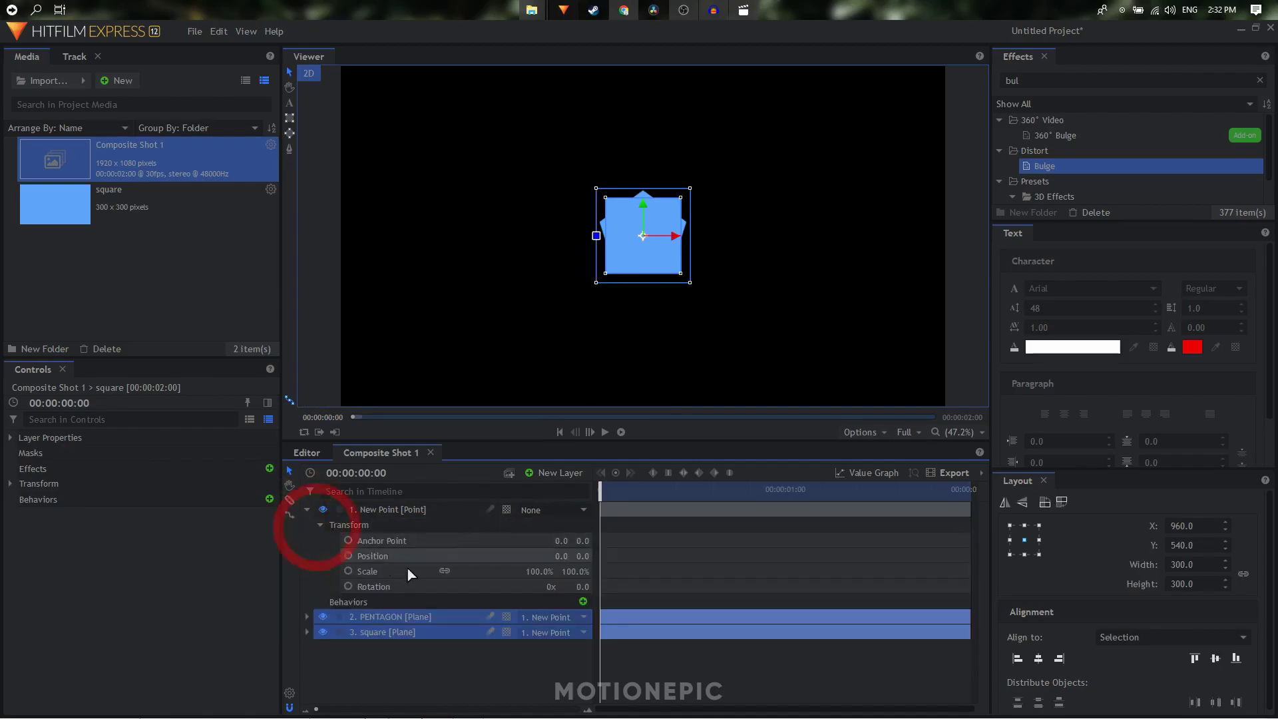
{"action": "left_click_drag", "start_coordinate": [539, 572], "coordinate": [524, 571]}
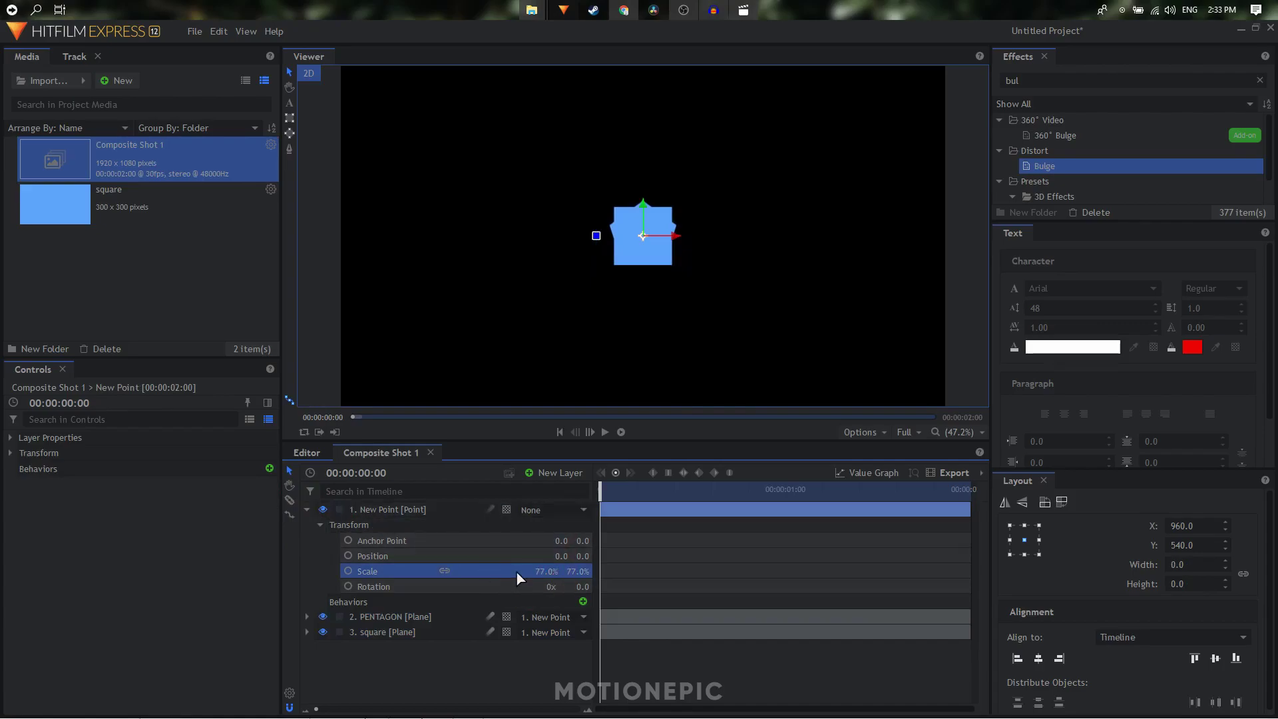
{"action": "left_click_drag", "start_coordinate": [537, 571], "coordinate": [533, 571]}
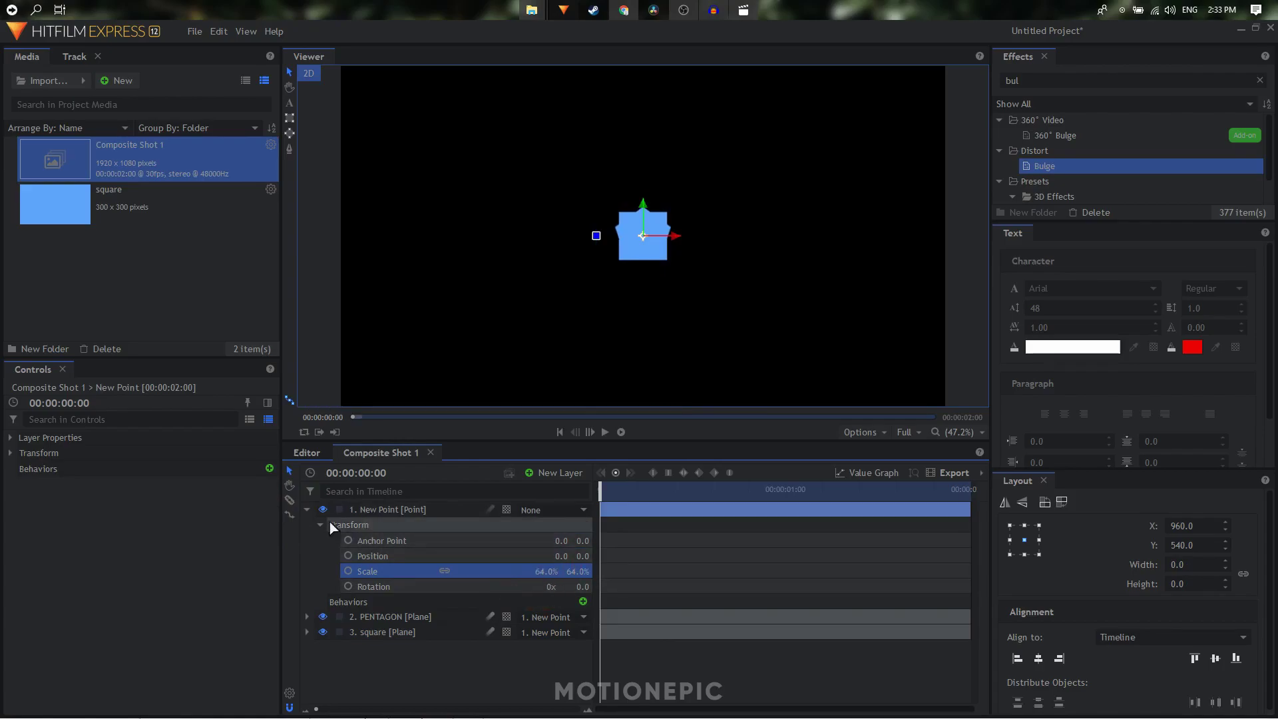
Delete the point layer used to scale the two shapes.
{"action": "left_click", "coordinate": [389, 510]}
{"action": "key", "text": "Delete"}
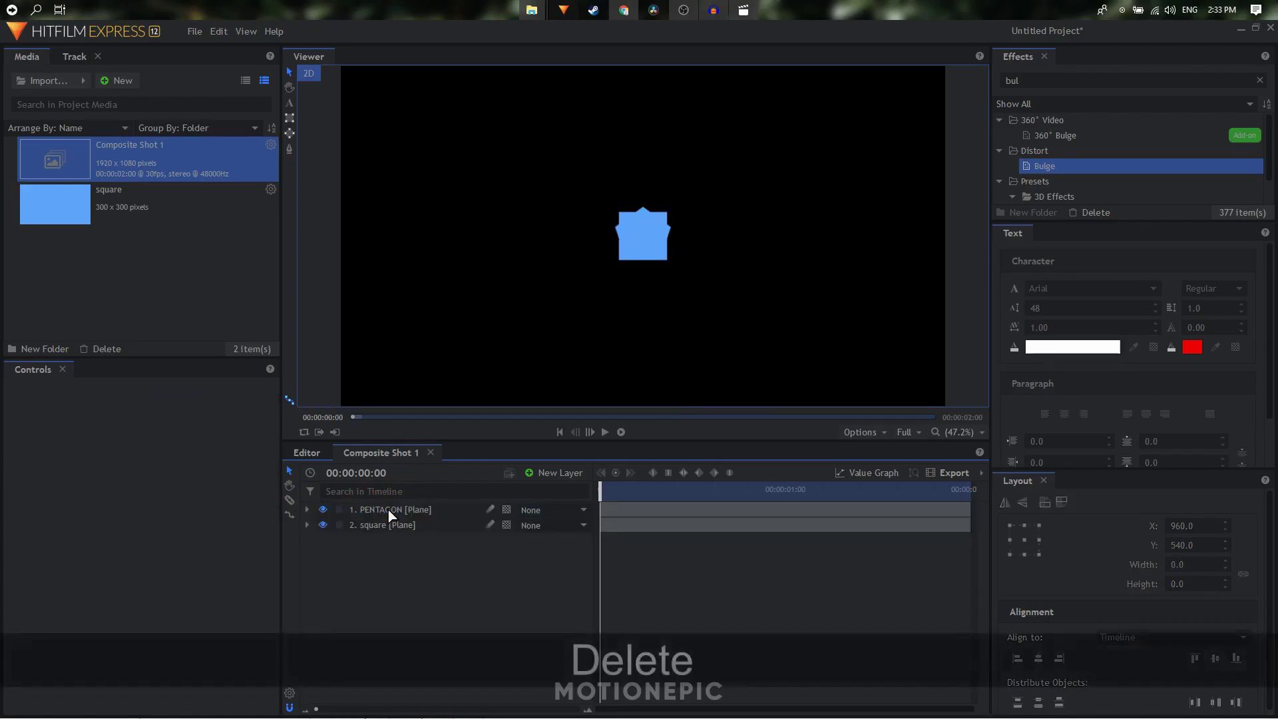
{"action": "key", "text": "shift"}
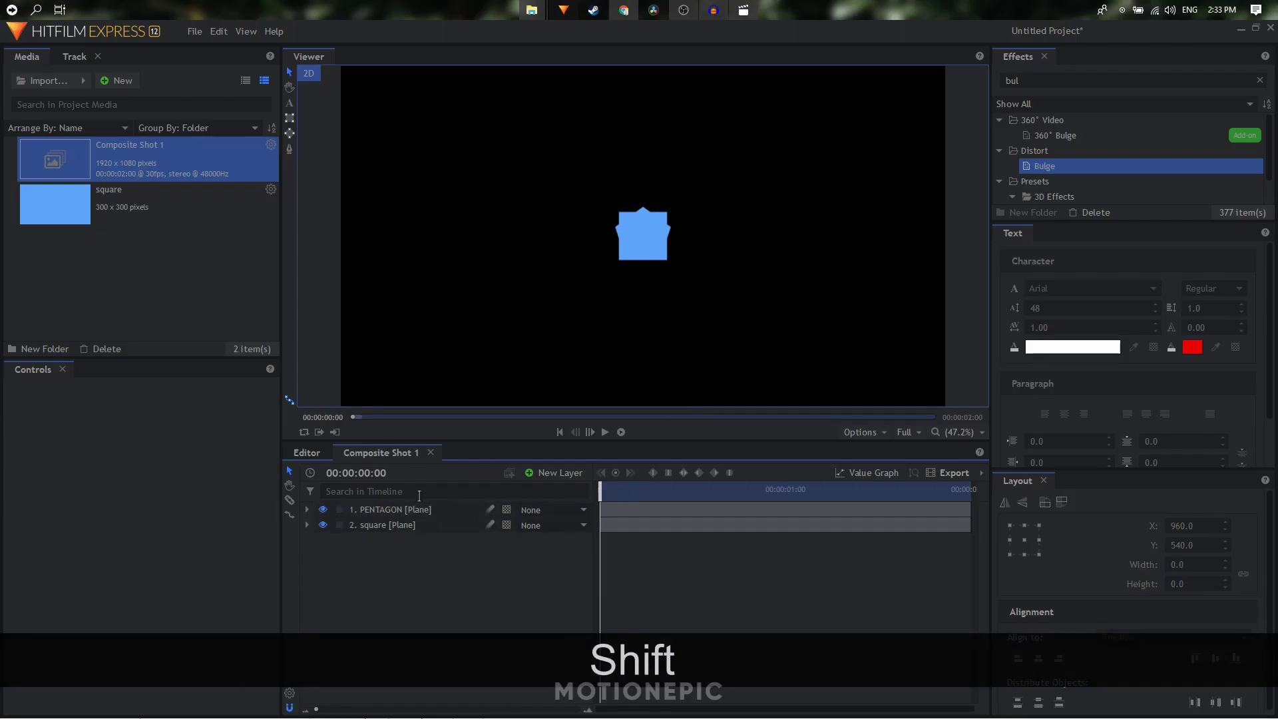
Slice the PENTAGON and square layers in the timeline at about 00:00:00:16.
{"action": "left_click", "coordinate": [388, 474]}
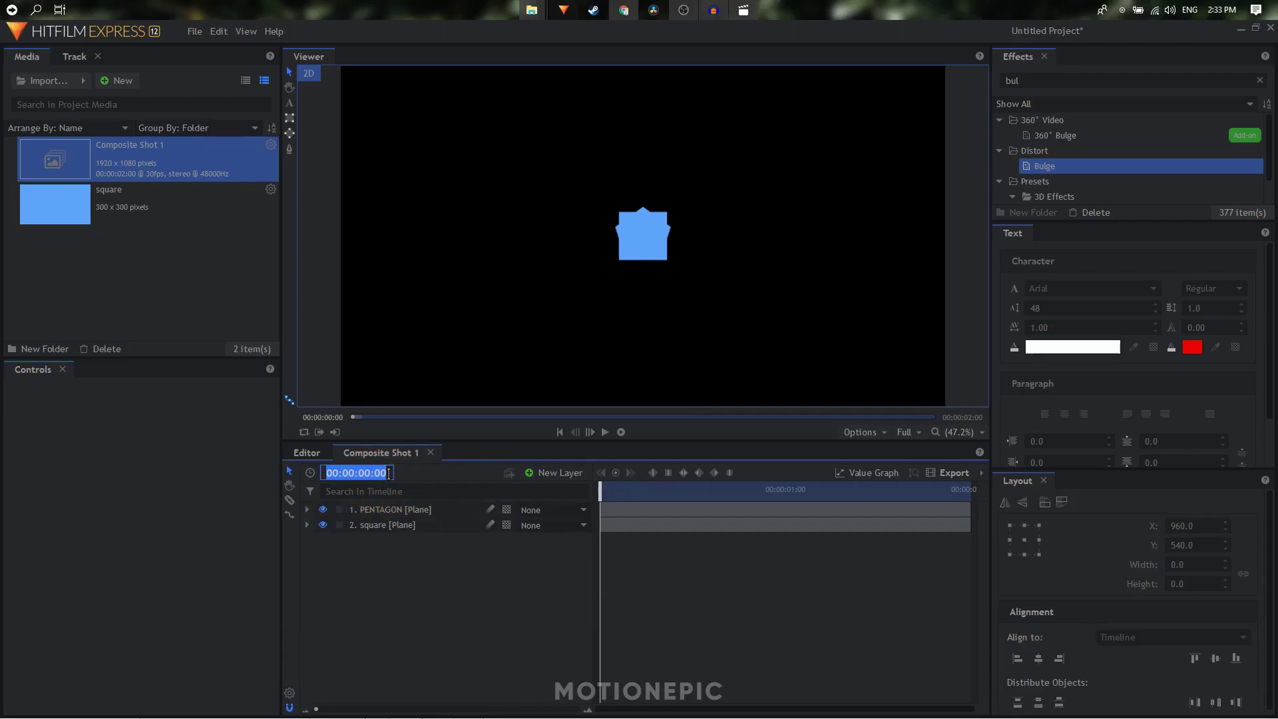
{"action": "key", "text": "BackSpace"}
{"action": "key", "text": "BackSpace"}
{"action": "type", "text": "16"}
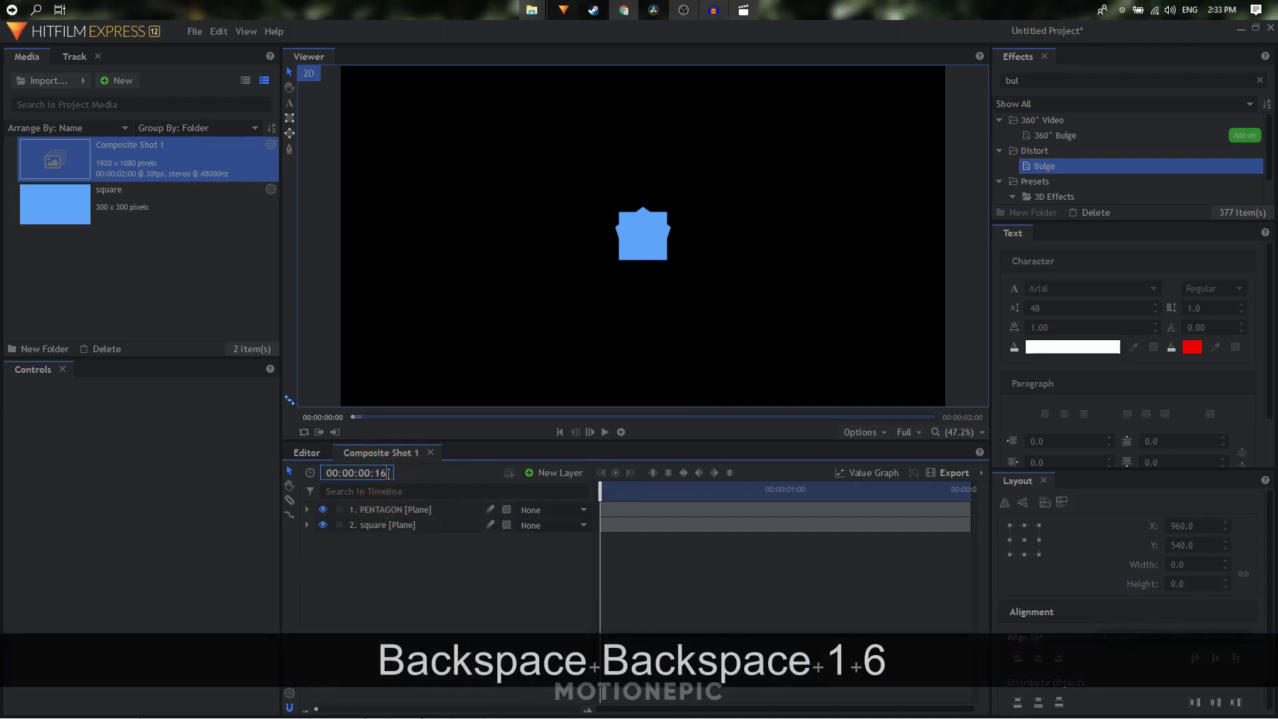
{"action": "key", "text": "Return"}
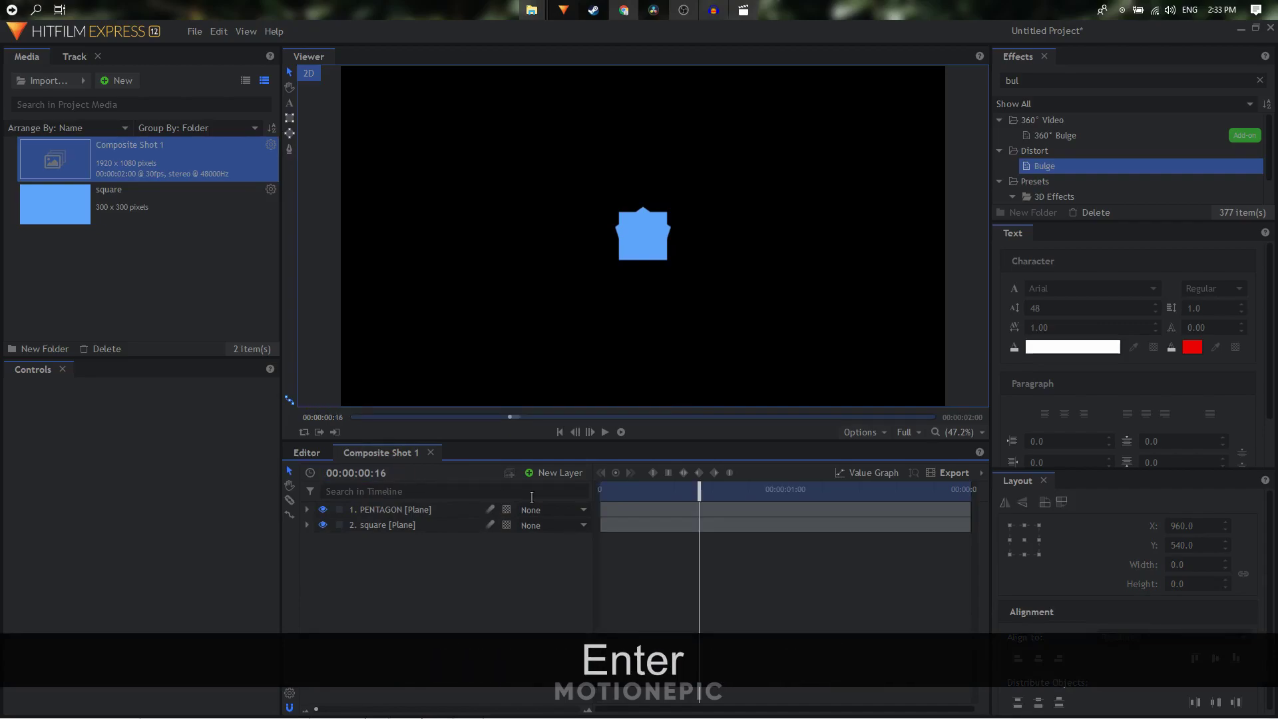
{"action": "left_click", "coordinate": [289, 499]}
{"action": "left_click", "coordinate": [700, 508]}
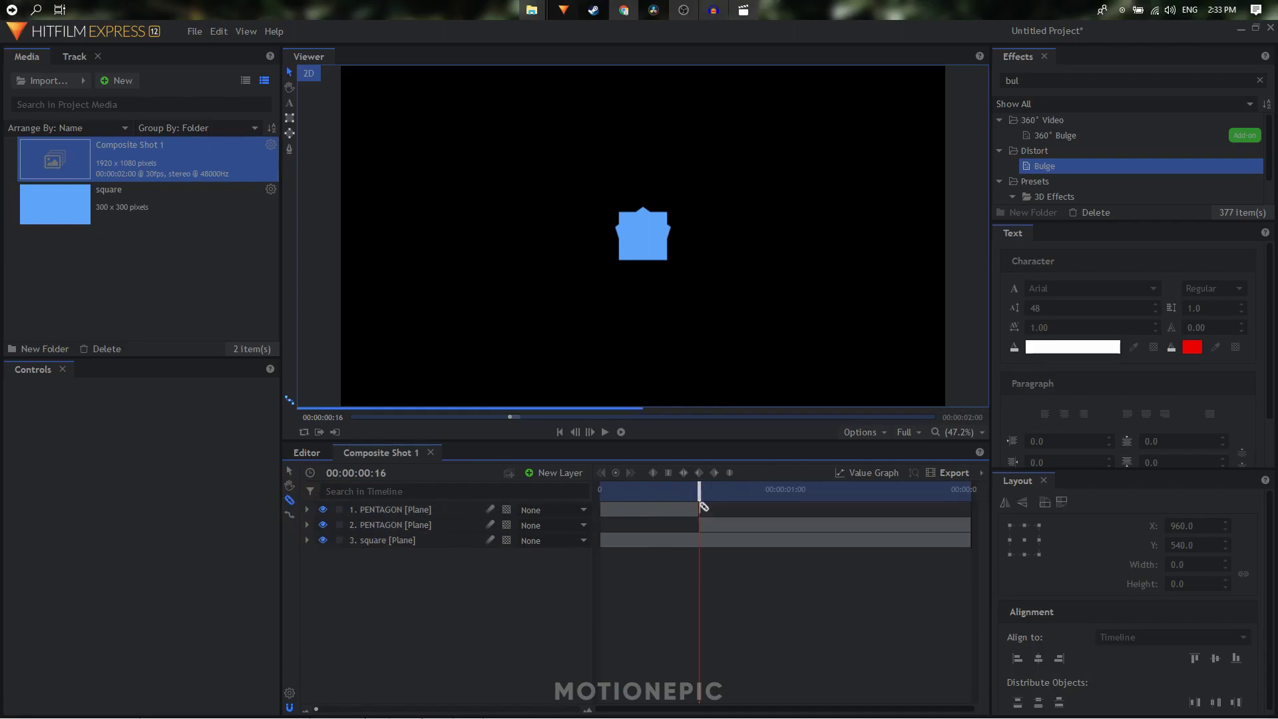
{"action": "left_click", "coordinate": [703, 540]}
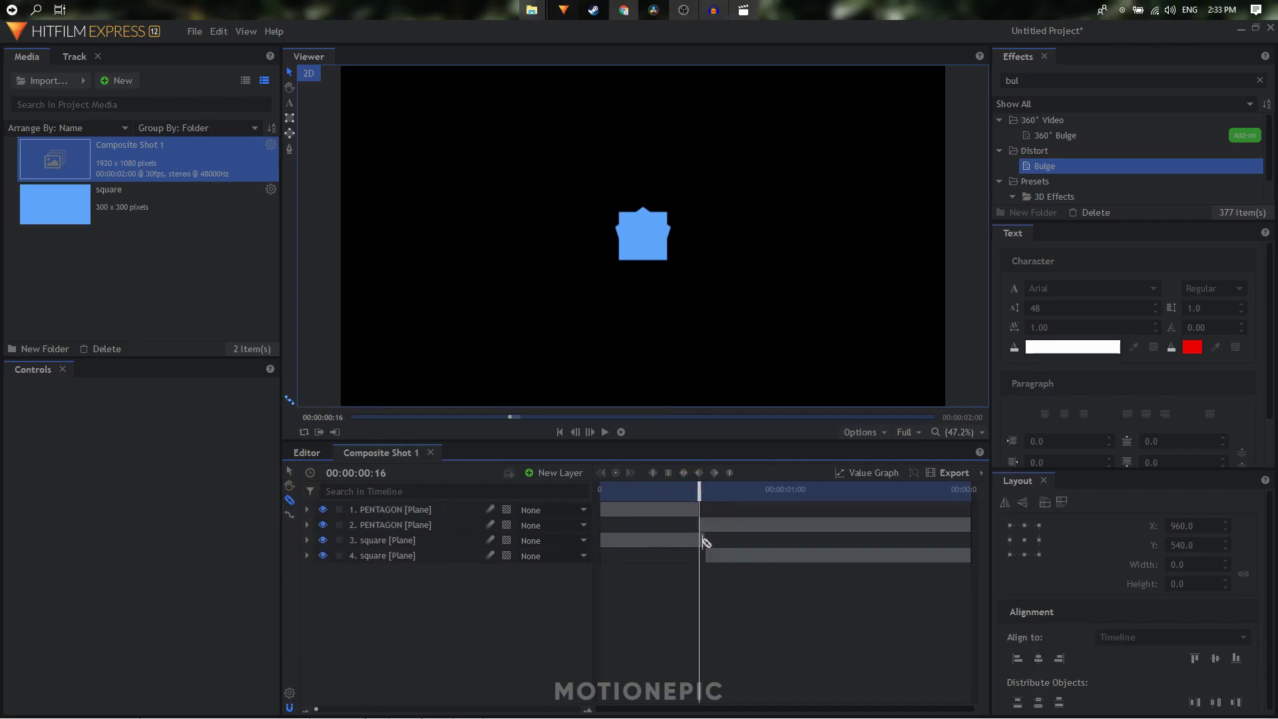
Delete the second part of both sliced layers and trim the square layer's end to 00:00:00:16.
{"action": "left_click", "coordinate": [289, 470]}
{"action": "left_click", "coordinate": [725, 525]}
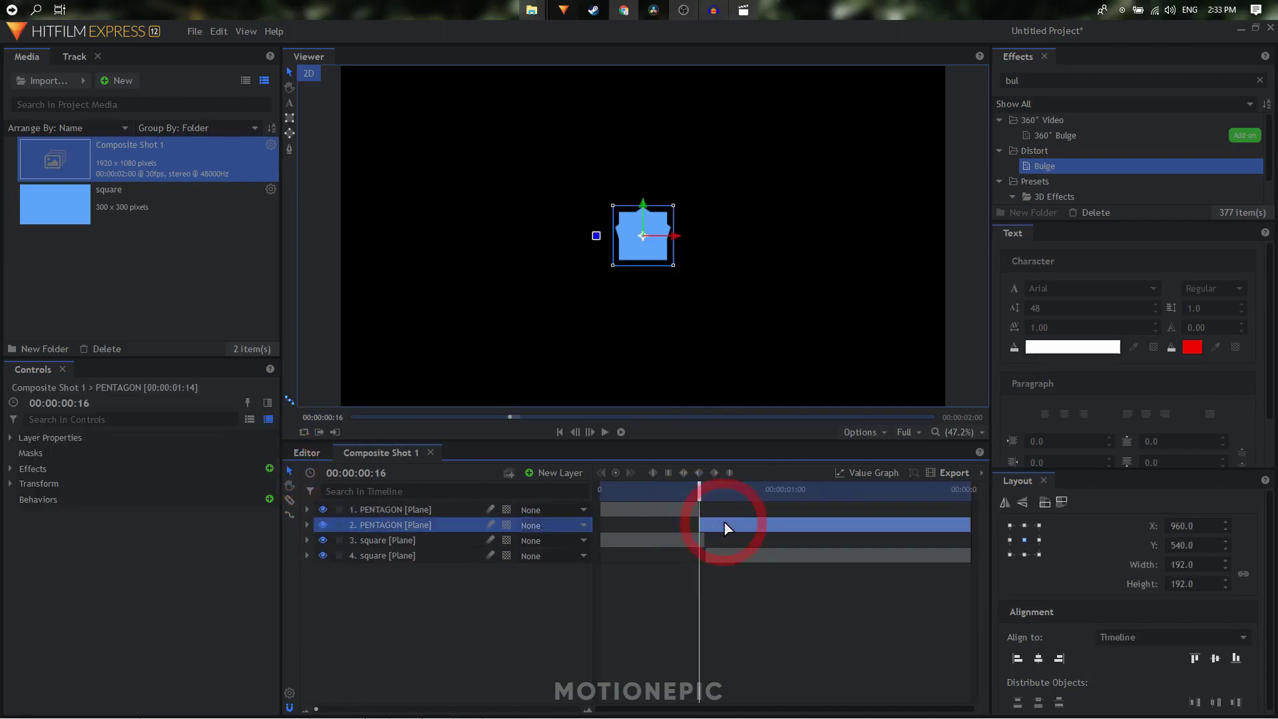
{"action": "key", "text": "Delete"}
{"action": "left_click", "coordinate": [728, 541]}
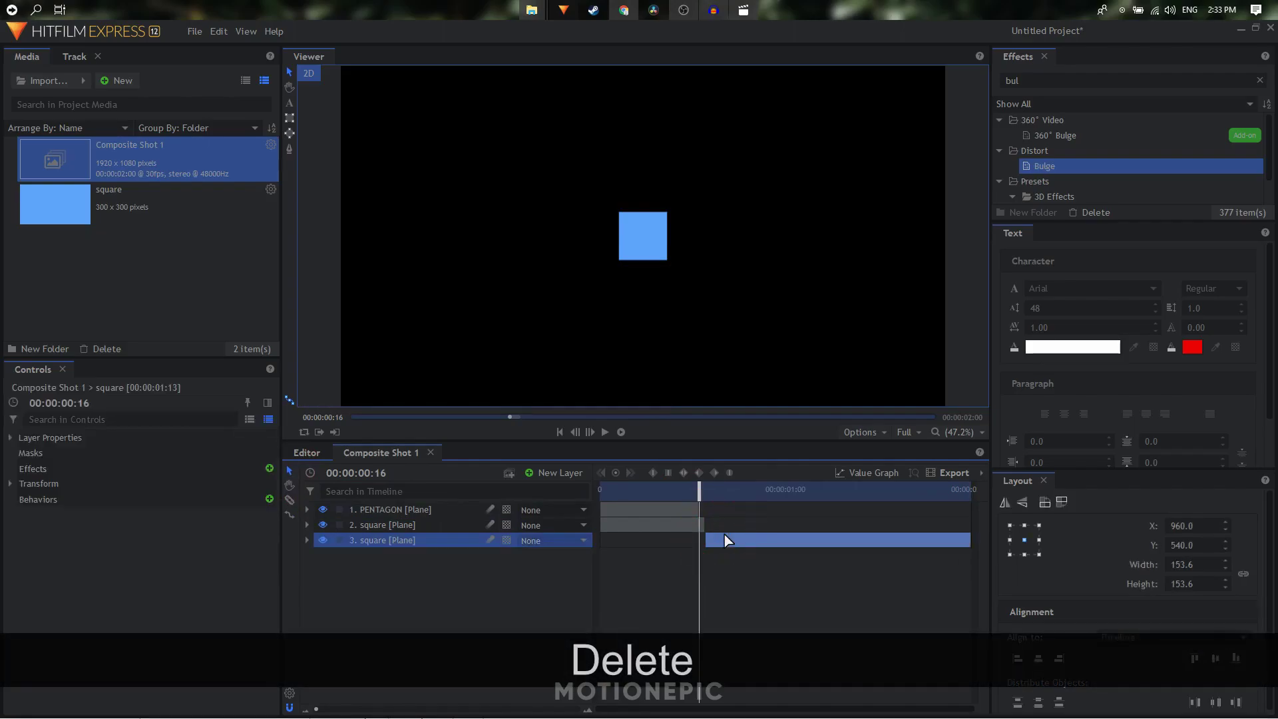
{"action": "key", "text": "Delete"}
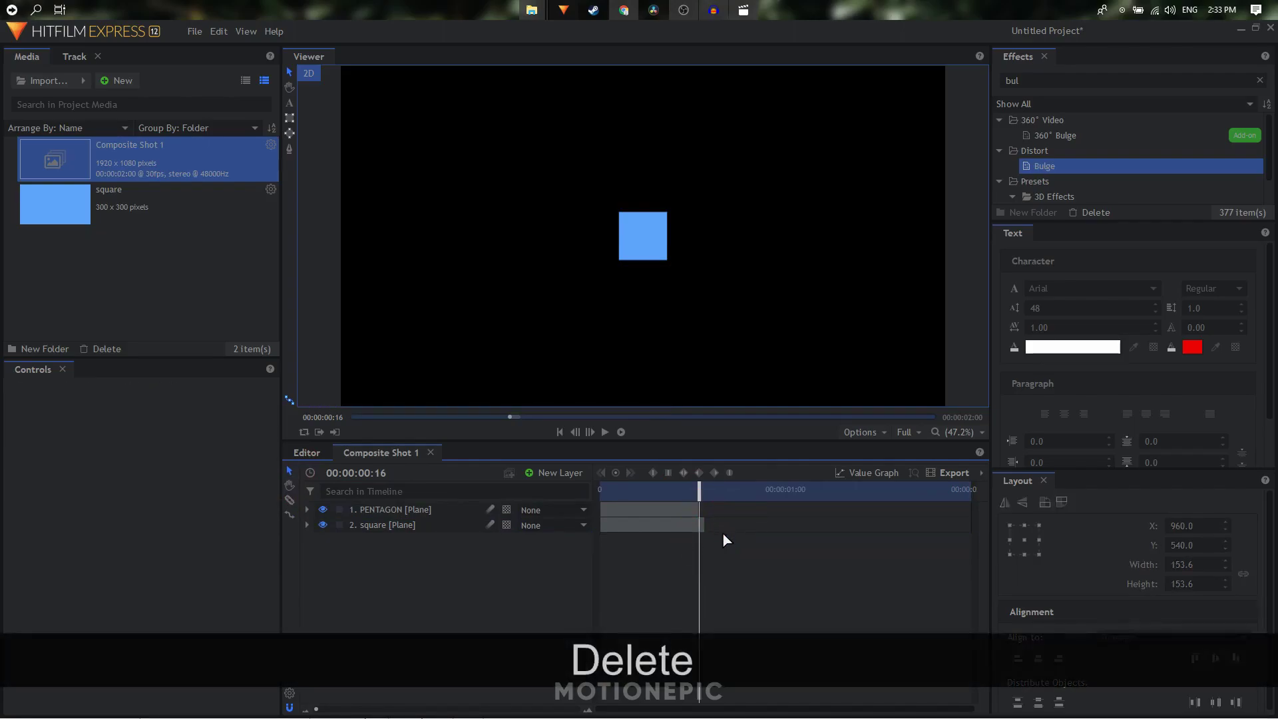
{"action": "left_click_drag", "start_coordinate": [704, 527], "coordinate": [699, 526]}
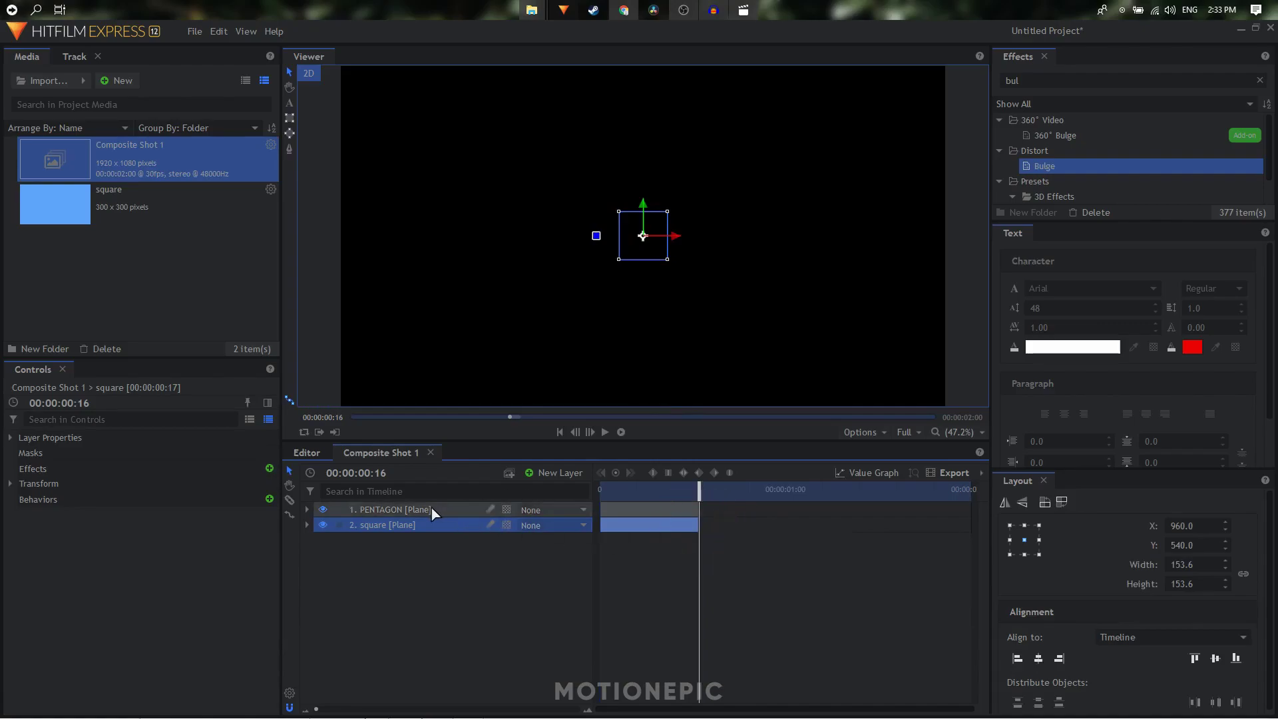
Move the PENTAGON layer below the square layer and shift its clip to start at 00:00:00:16, where the square ends.
{"action": "left_click_drag", "start_coordinate": [432, 510], "coordinate": [433, 534]}
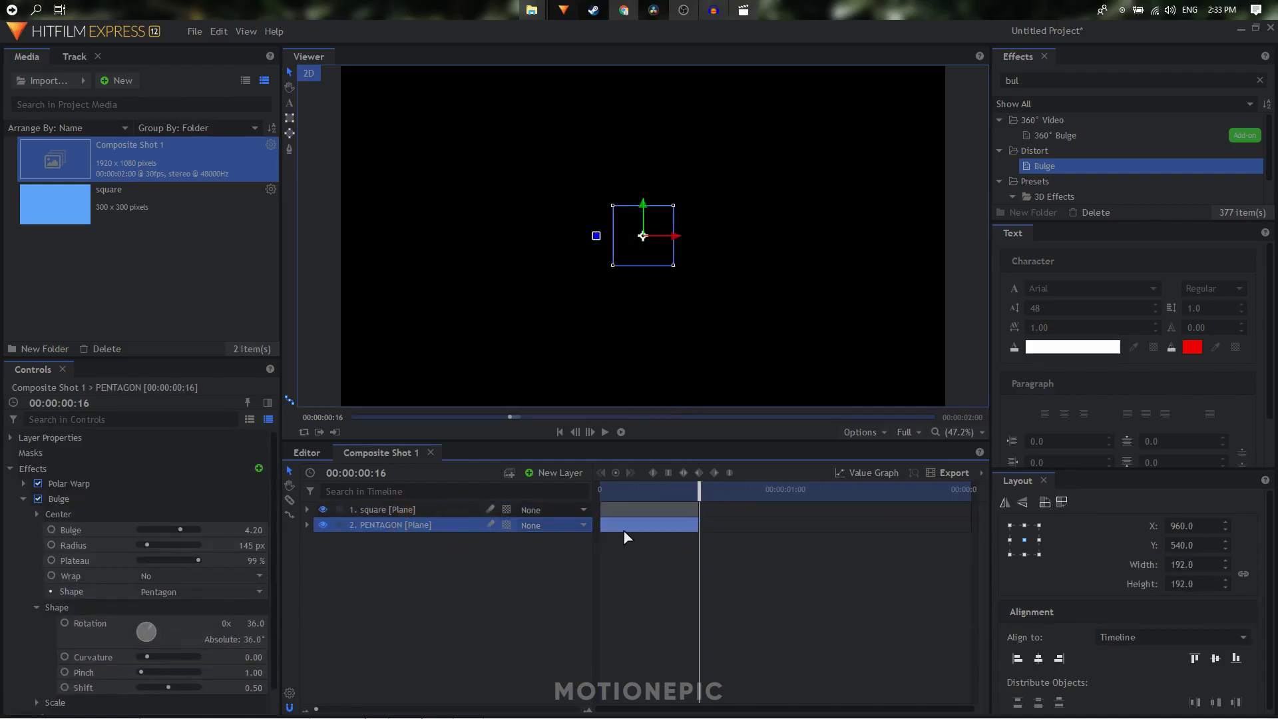
{"action": "left_click_drag", "start_coordinate": [638, 529], "coordinate": [734, 524]}
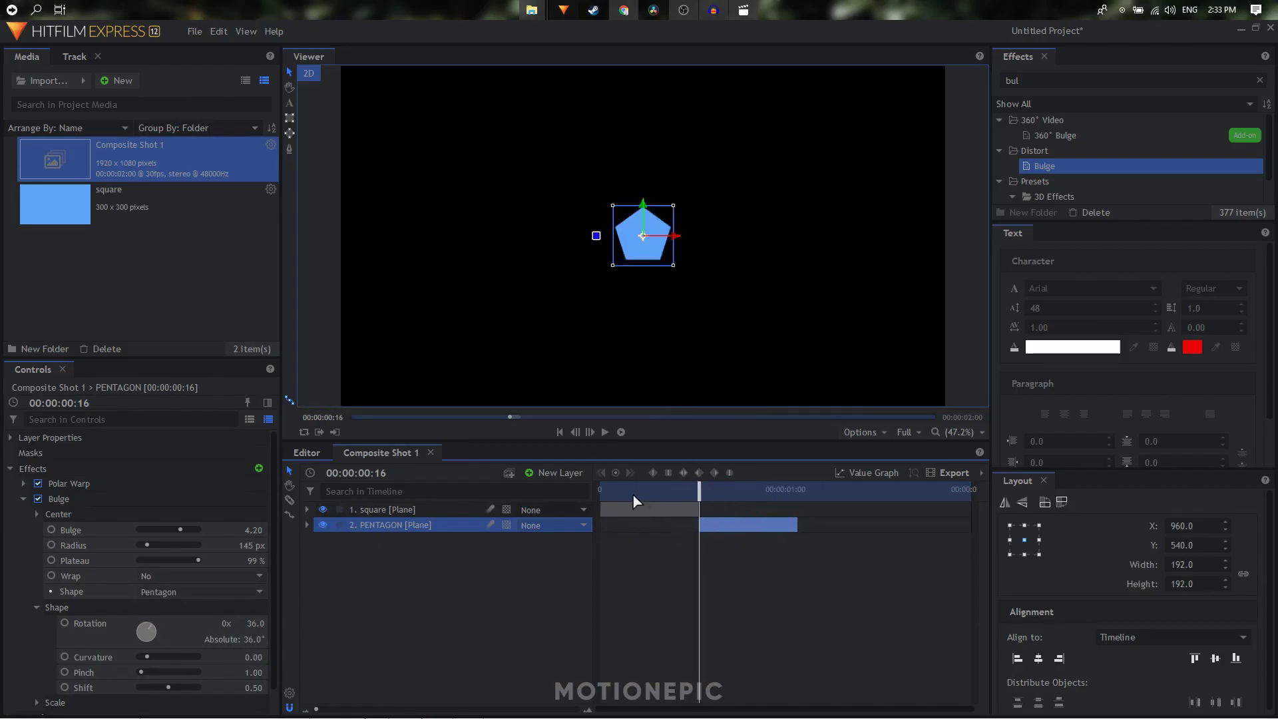
Keyframe the square layer's rotation from 0° at the first frame to 90° at 00:00:00:16.
{"action": "left_click_drag", "start_coordinate": [639, 501], "coordinate": [596, 496]}
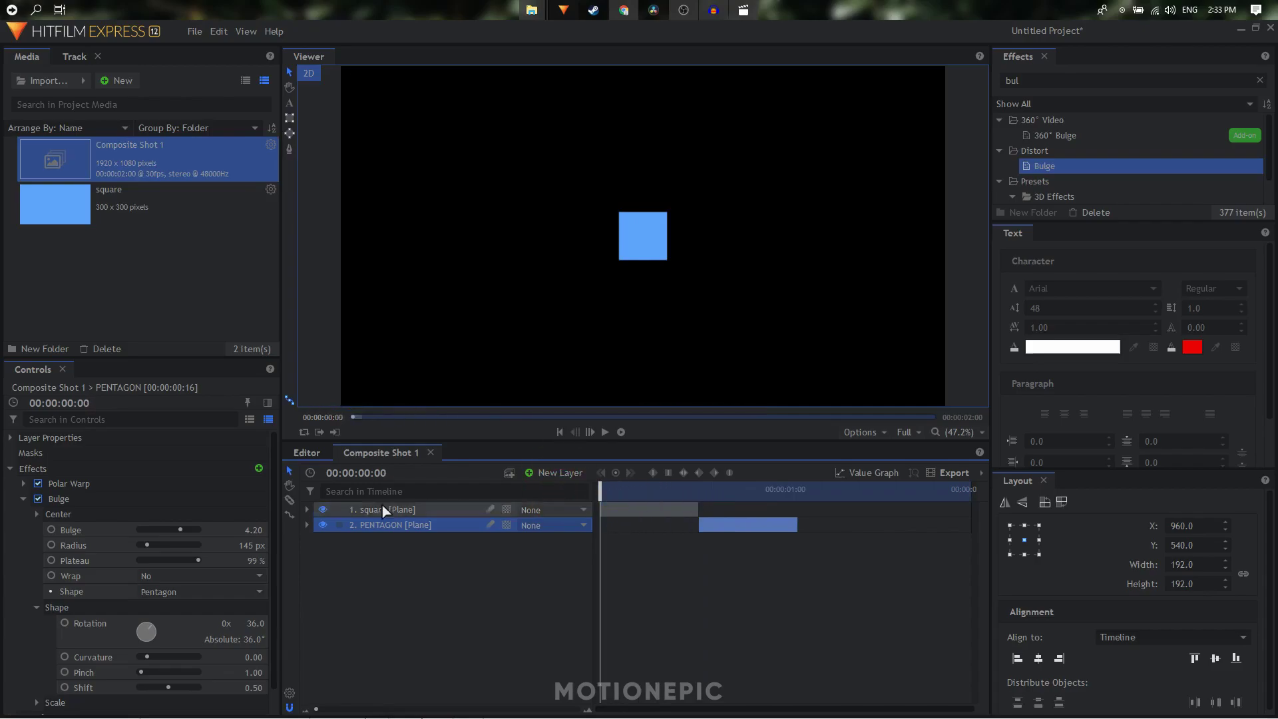
{"action": "left_click", "coordinate": [307, 509]}
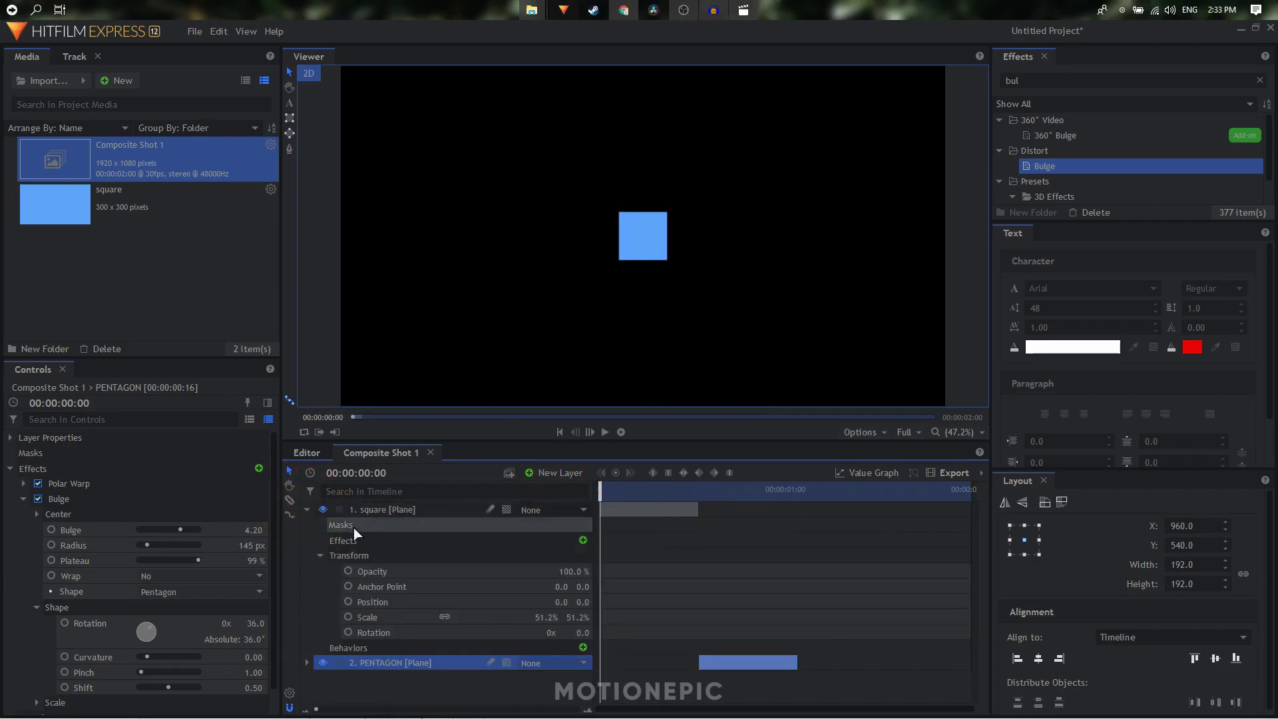
{"action": "left_click", "coordinate": [324, 558]}
{"action": "left_click", "coordinate": [323, 557]}
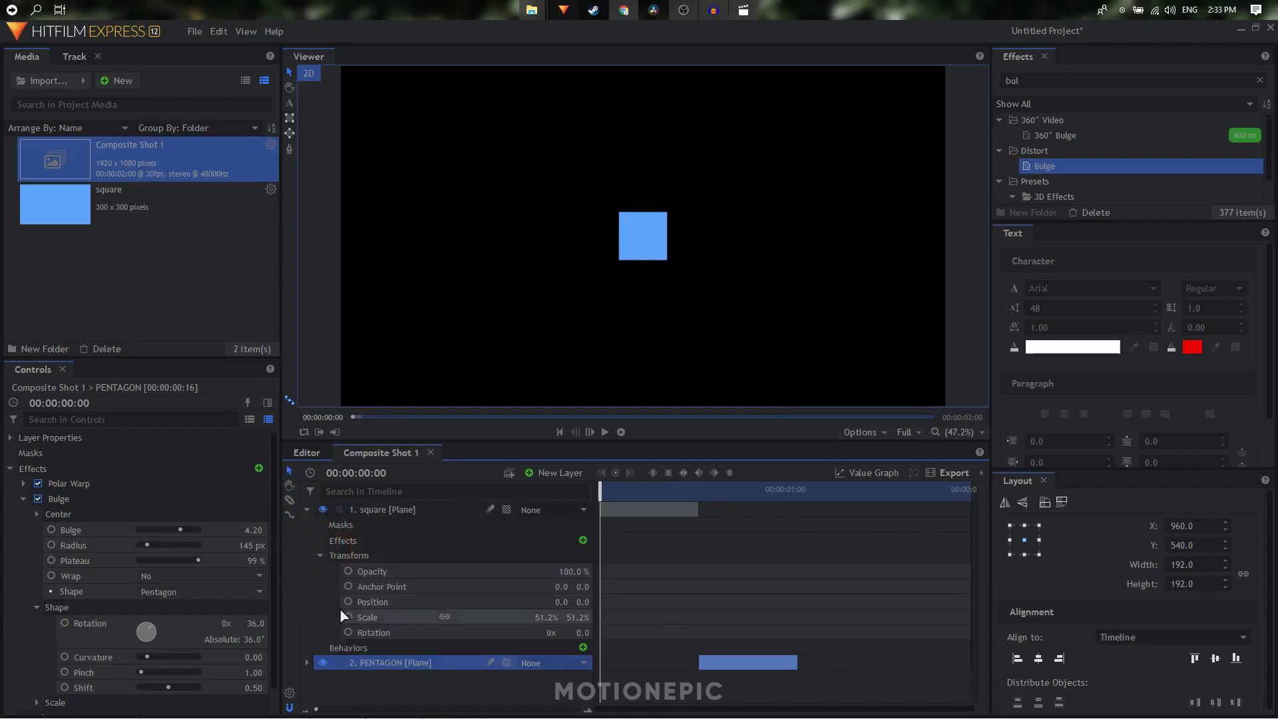
{"action": "left_click", "coordinate": [347, 633]}
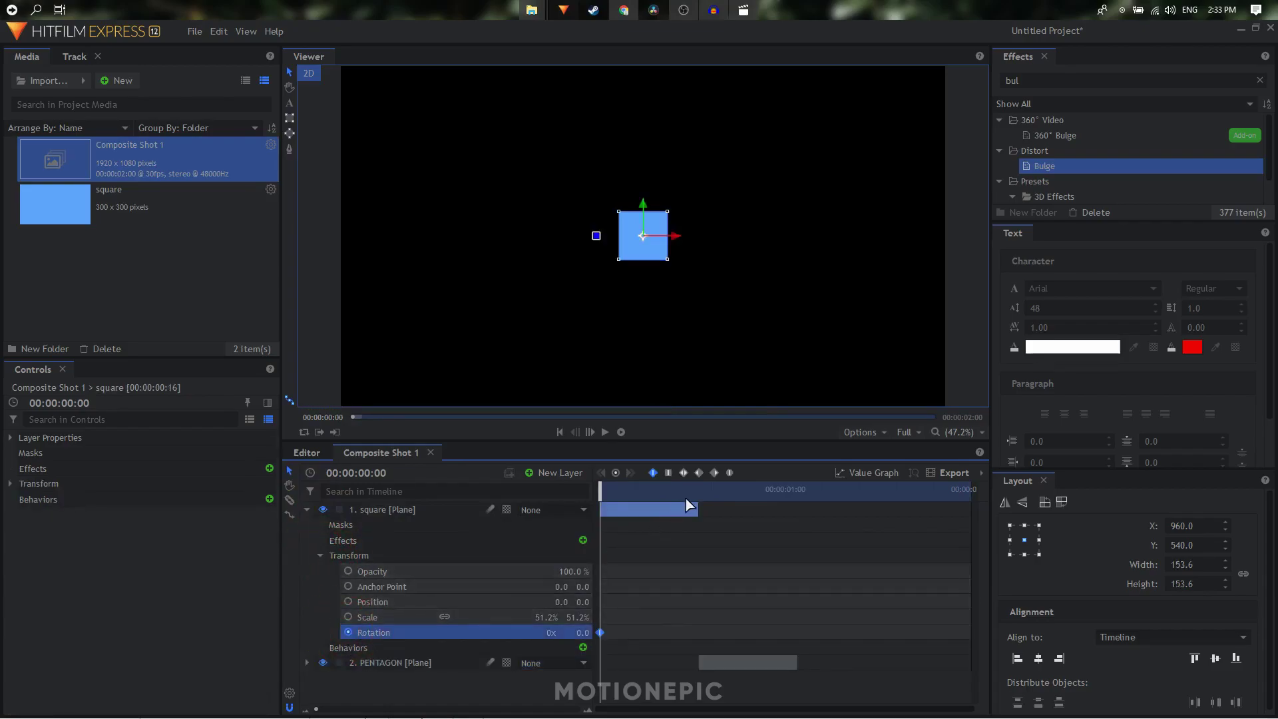
{"action": "left_click_drag", "start_coordinate": [690, 494], "coordinate": [699, 493]}
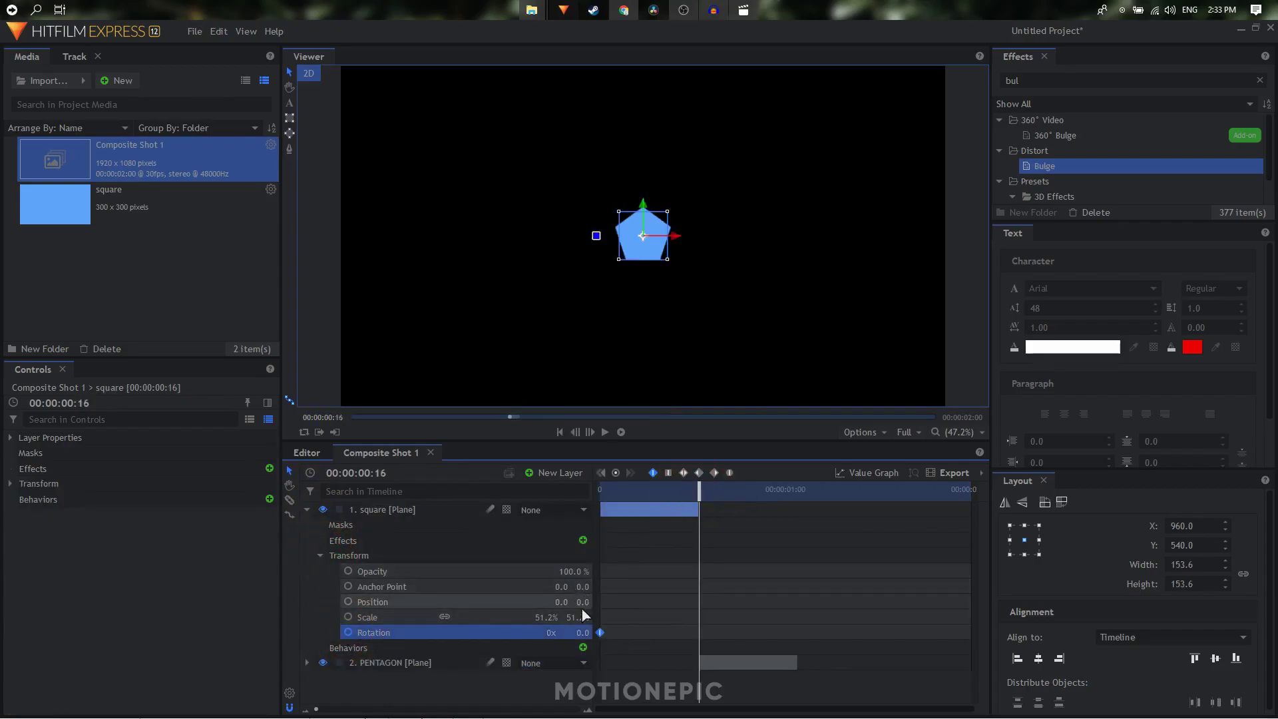
{"action": "left_click", "coordinate": [591, 631]}
{"action": "left_click", "coordinate": [585, 632]}
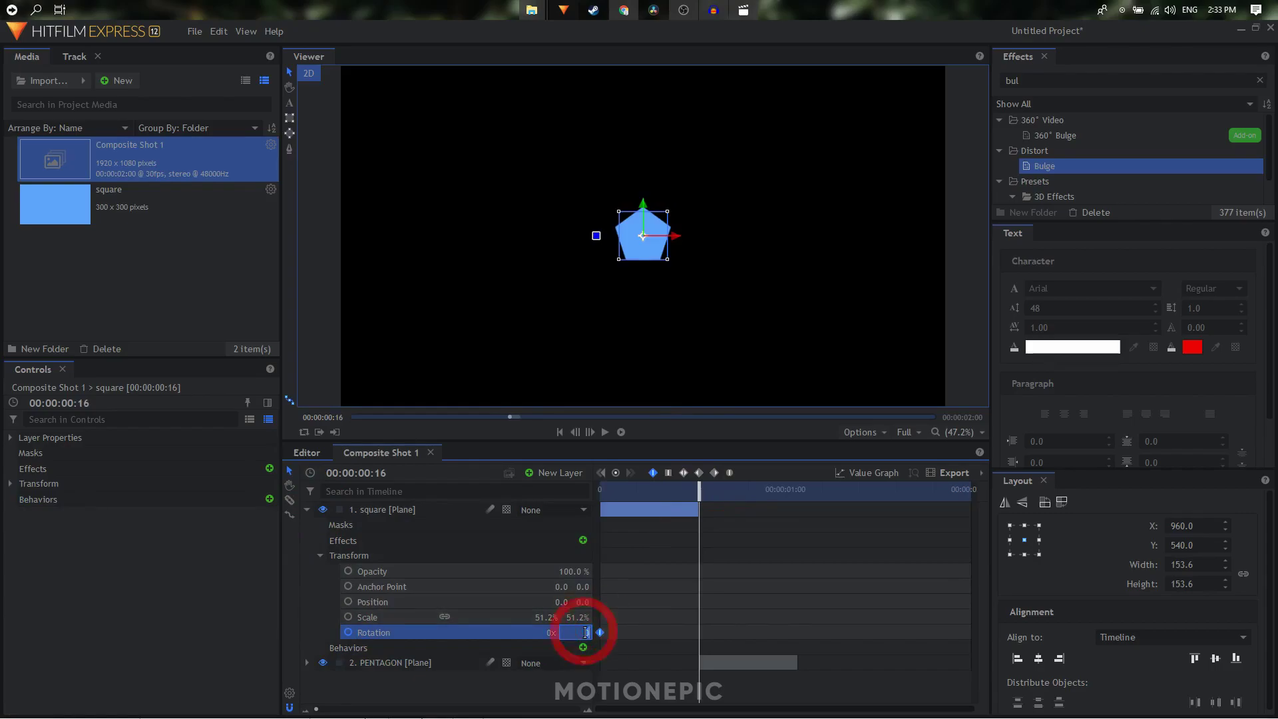
{"action": "key", "text": "Return"}
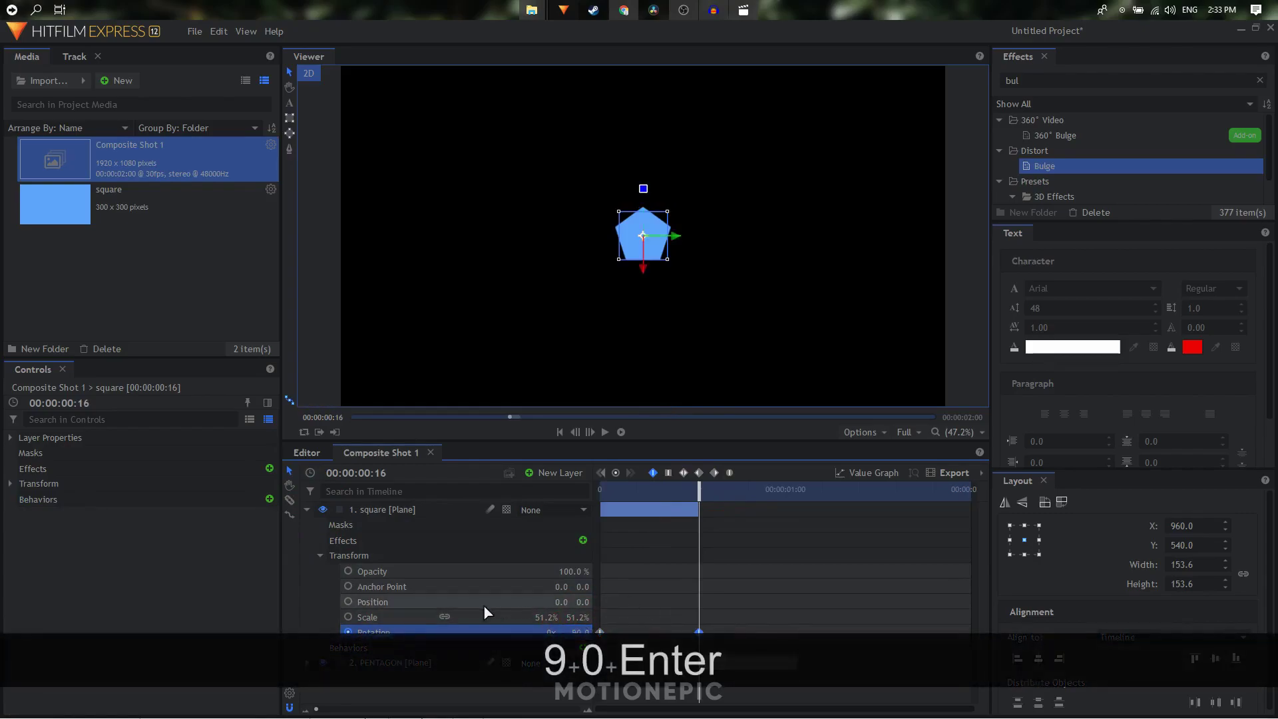
Copy the square layer's rotation keyframes to the PENTAGON layer's rotation, starting at 00:00:00:16.
{"action": "left_click", "coordinate": [391, 631]}
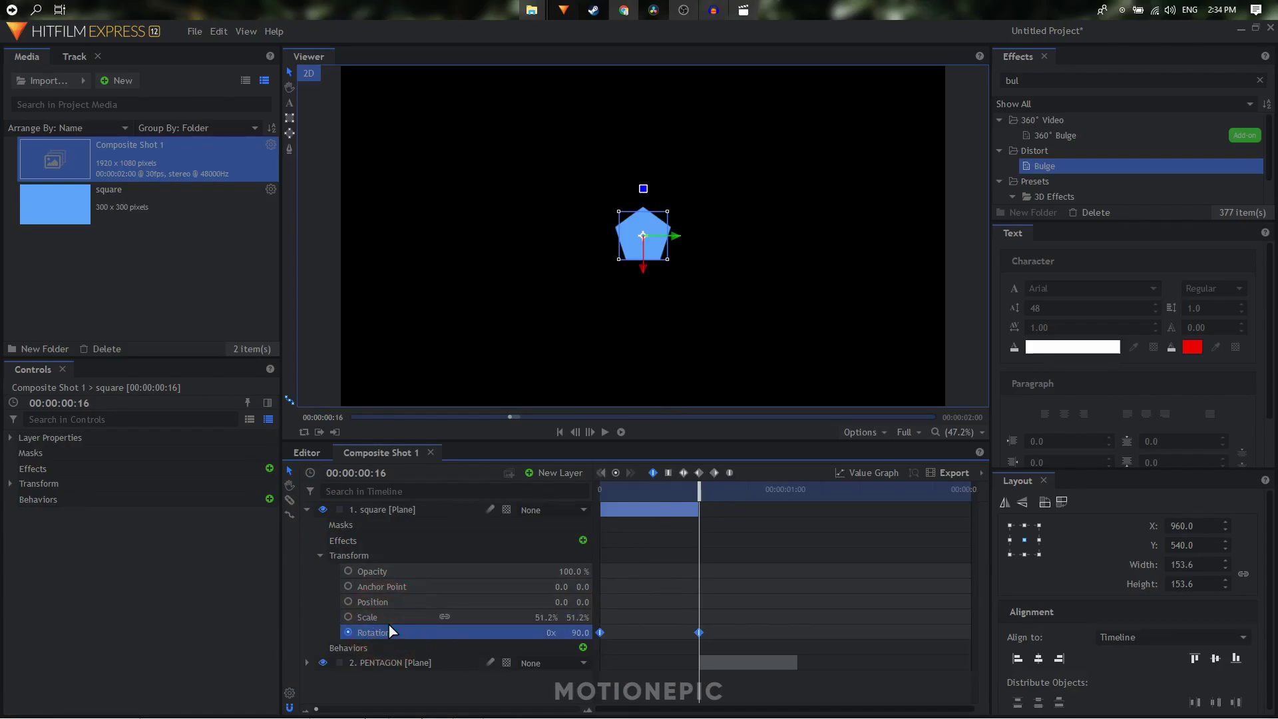
{"action": "key", "text": "ctrl+c"}
{"action": "left_click", "coordinate": [307, 510]}
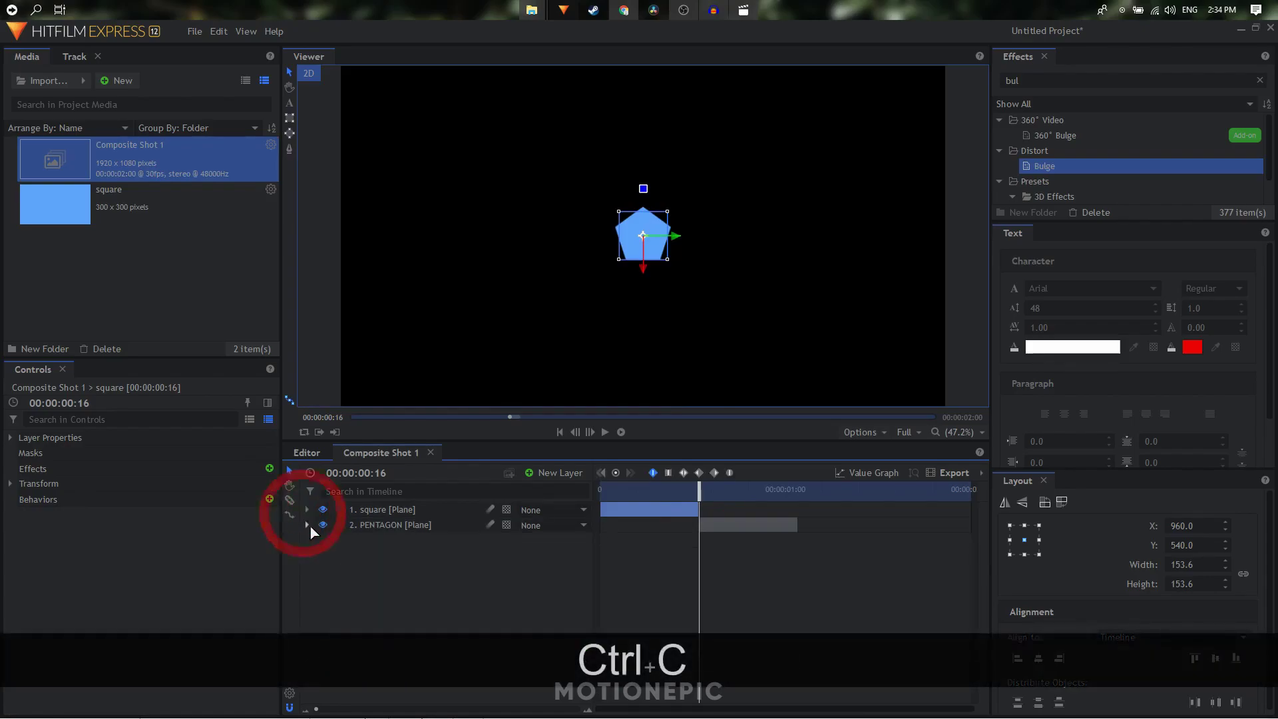
{"action": "left_click", "coordinate": [308, 525]}
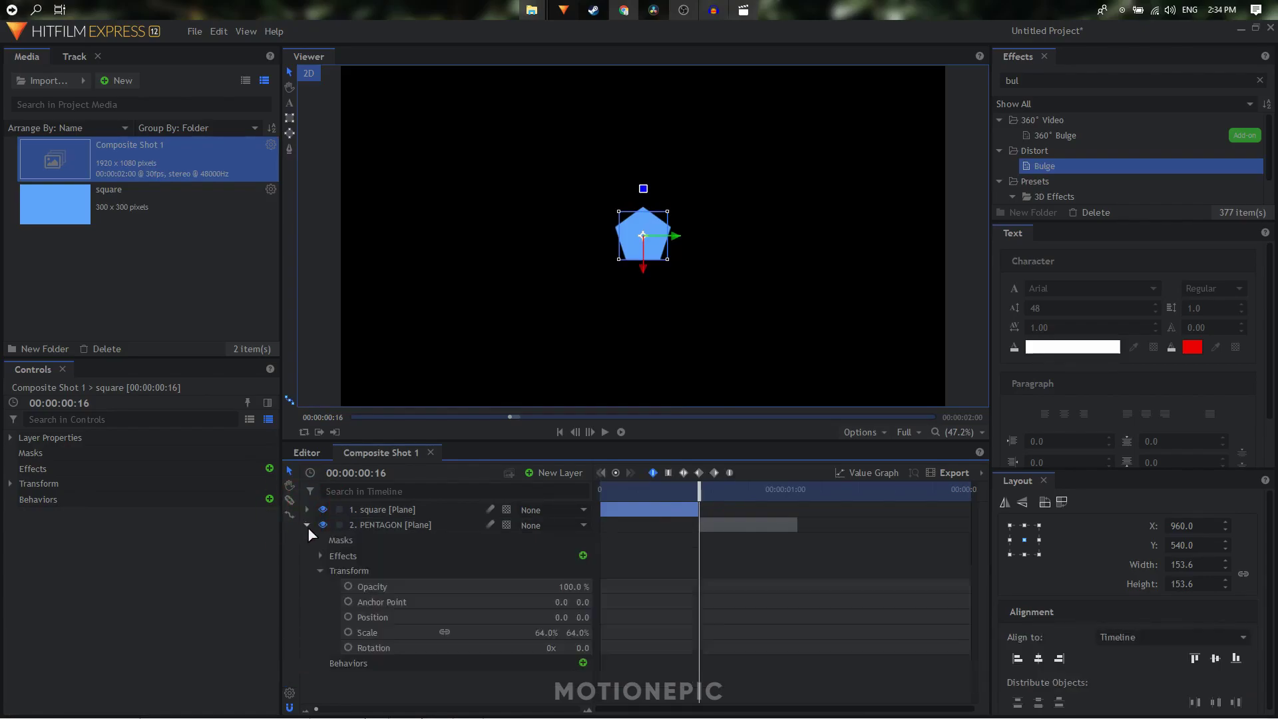
{"action": "left_click", "coordinate": [383, 647]}
{"action": "key", "text": "ctrl+v"}
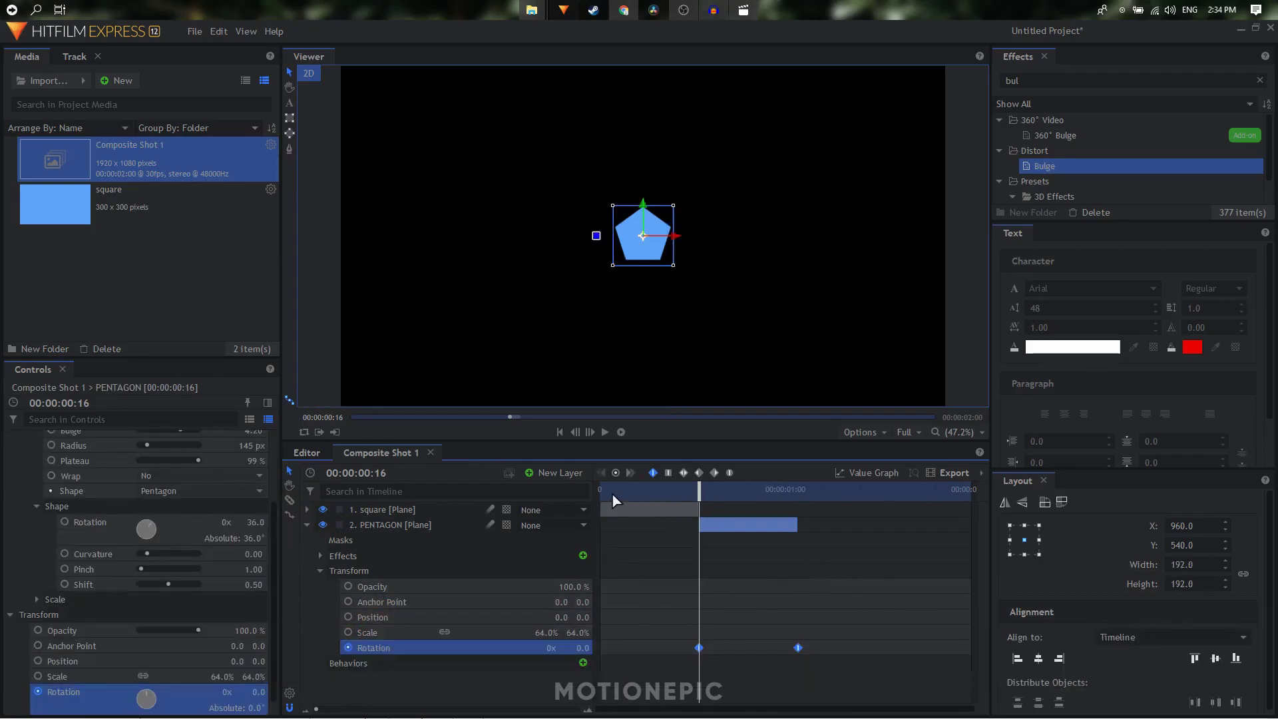
Play back the rotation animation and end the playback work area at 00:00:01:02, where the PENTAGON clip finishes.
{"action": "key", "text": "space"}
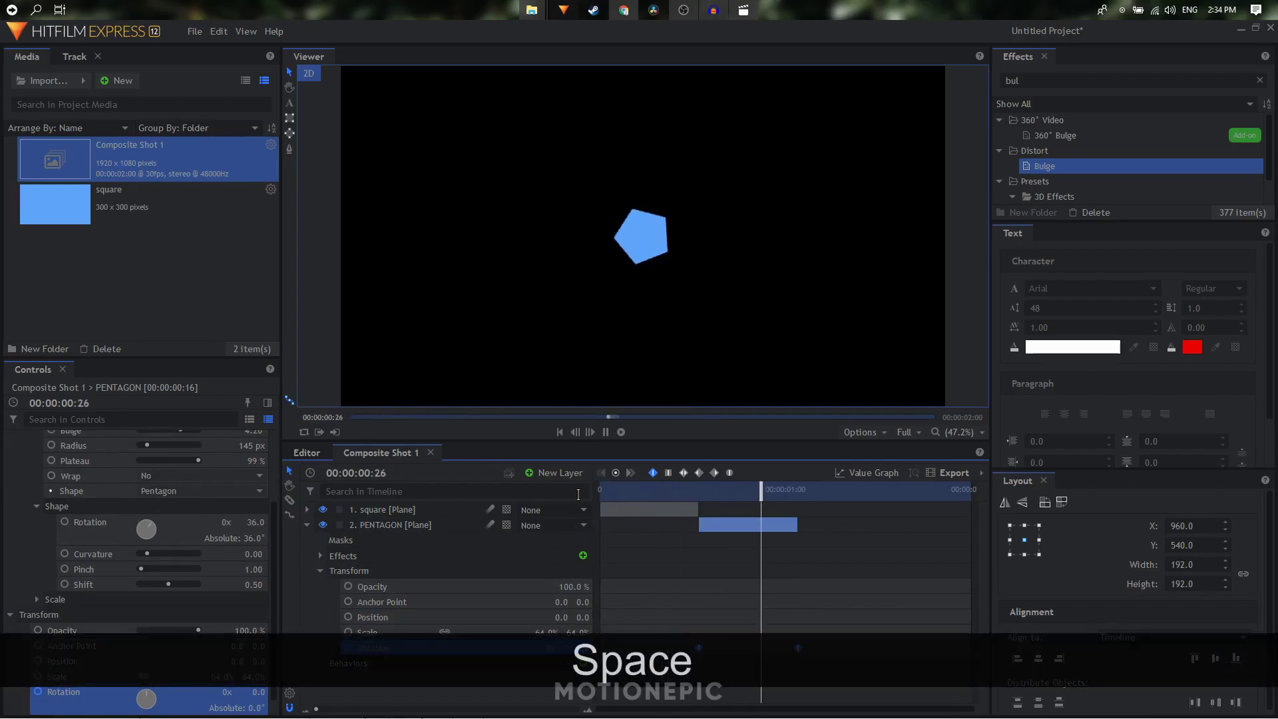
{"action": "key", "text": "space"}
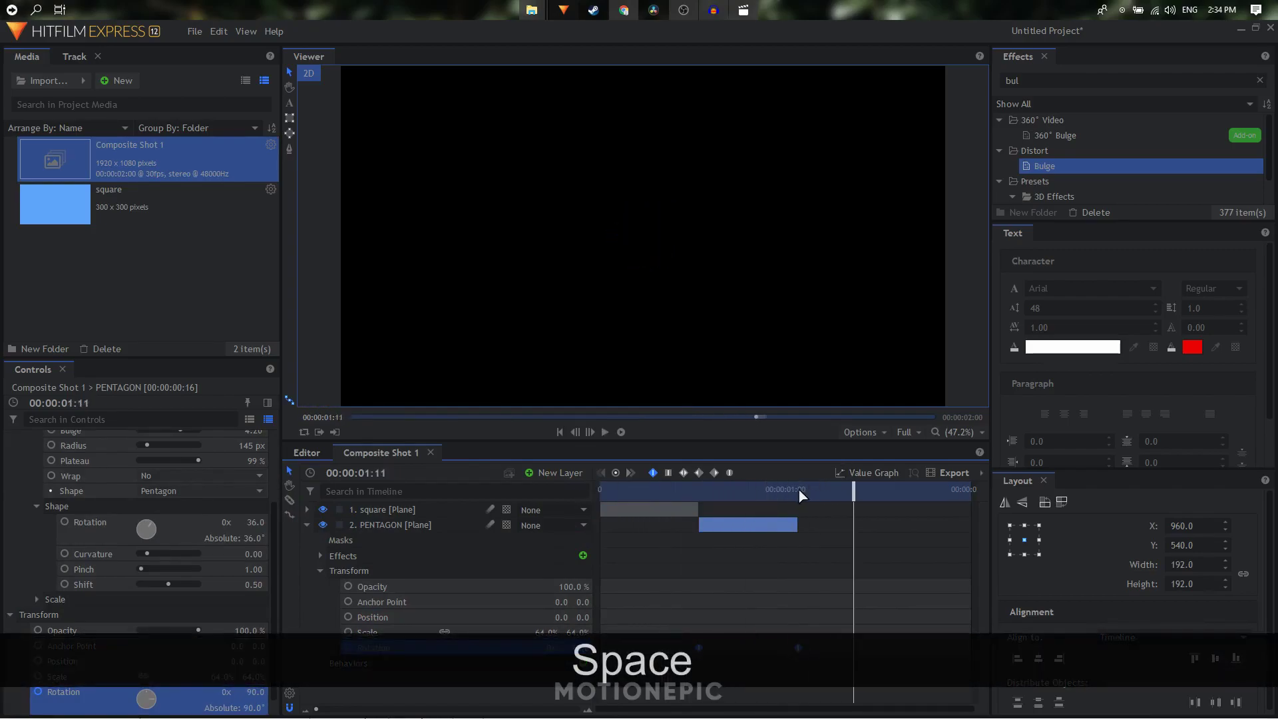
{"action": "left_click", "coordinate": [801, 492]}
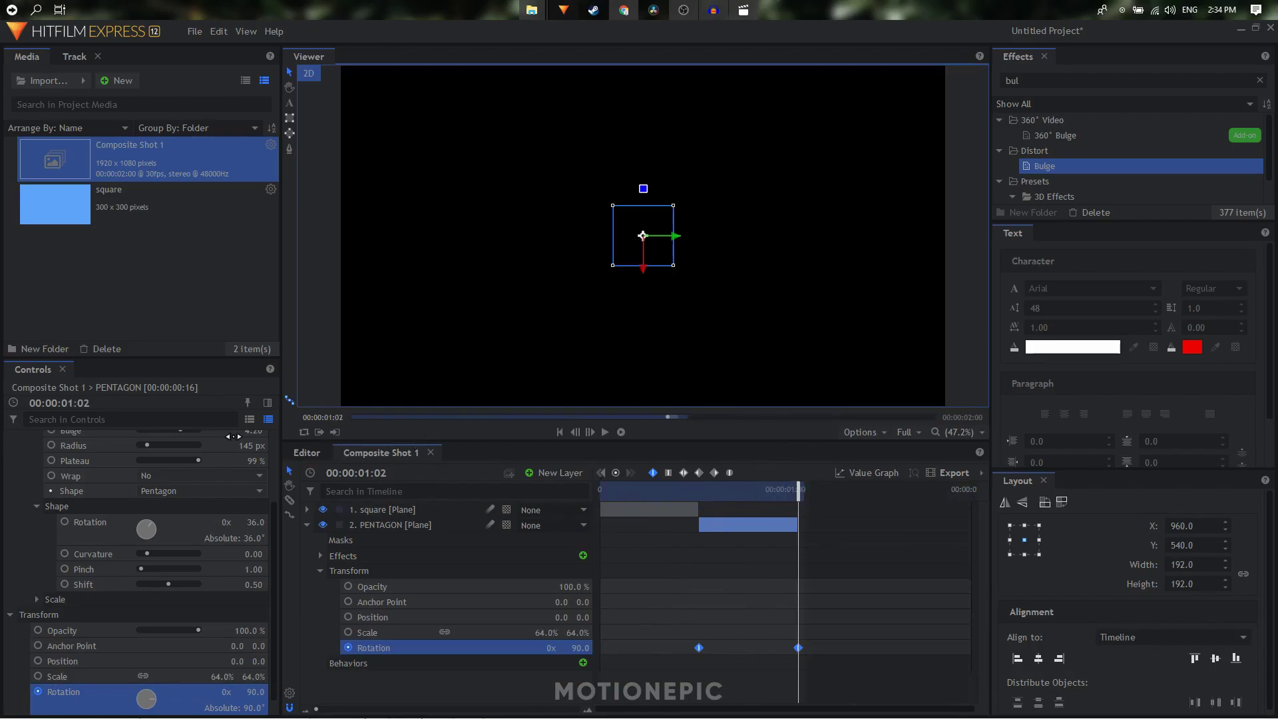
{"action": "left_click", "coordinate": [306, 432]}
{"action": "key", "text": "space"}
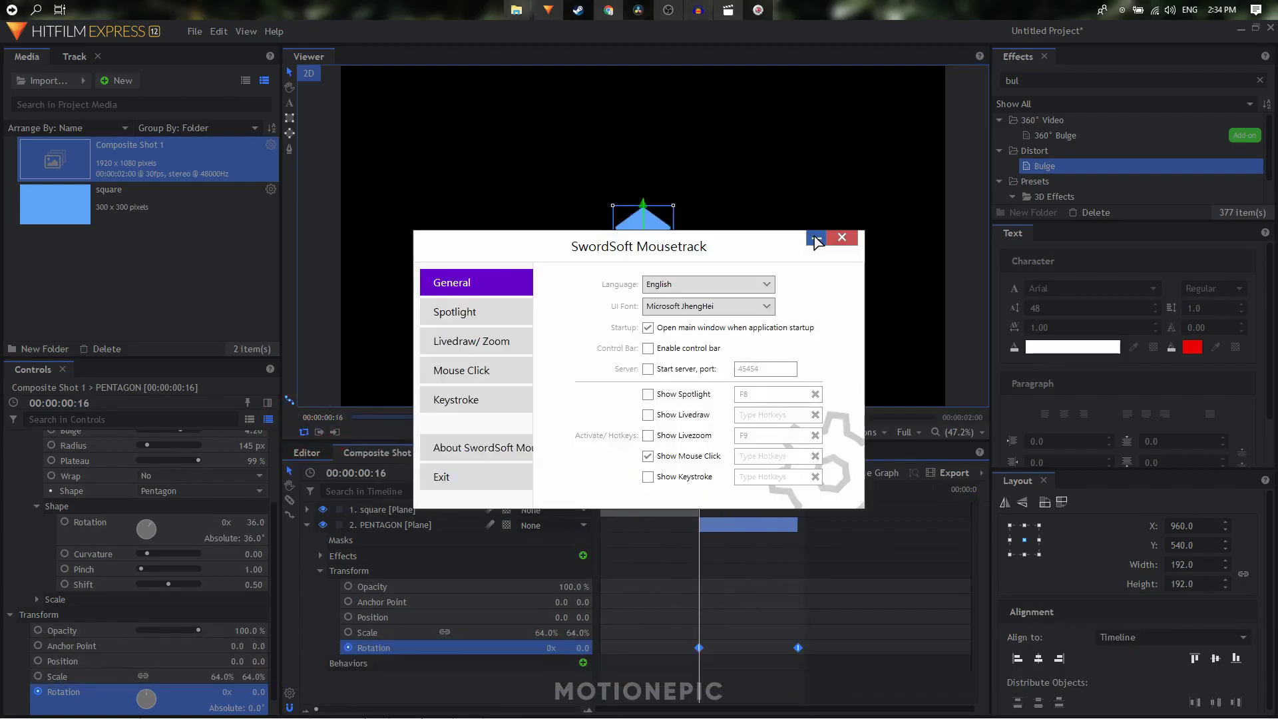
Shift both of the PENTAGON layer's rotation keyframes one frame later so the first sits at 00:00:00:17.
{"action": "left_click", "coordinate": [816, 238]}
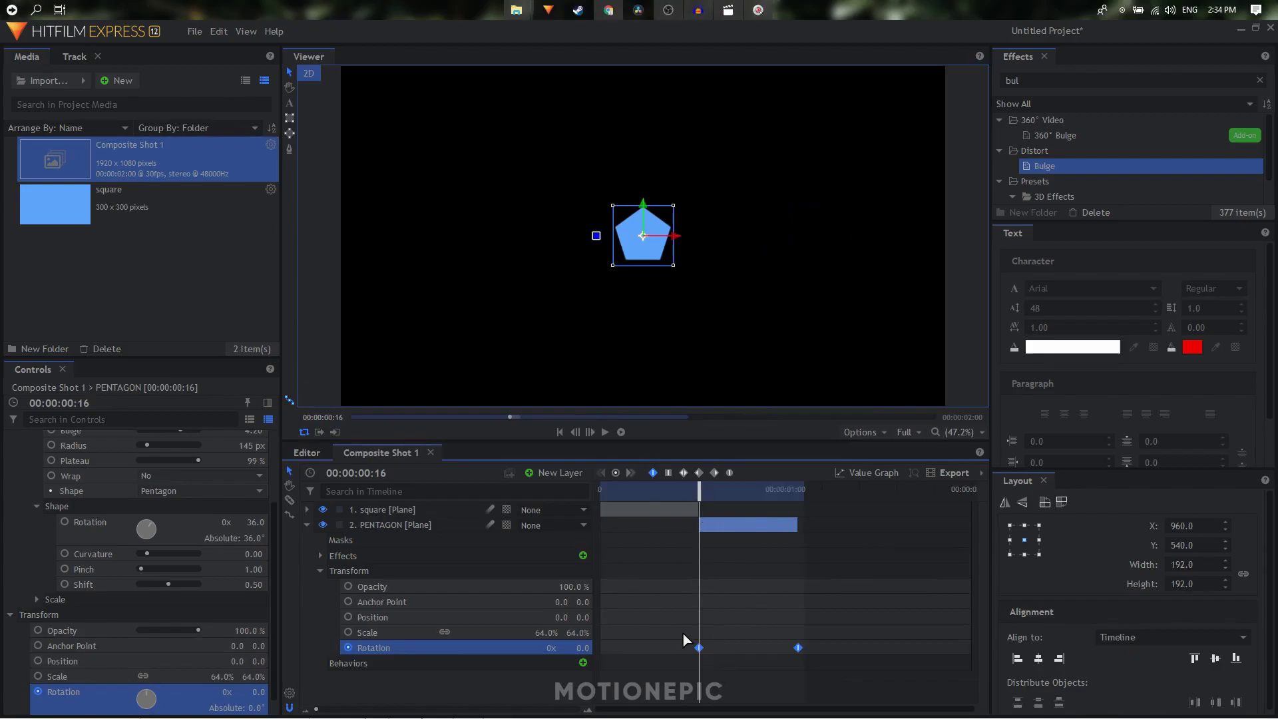
{"action": "left_click_drag", "start_coordinate": [686, 641], "coordinate": [808, 657]}
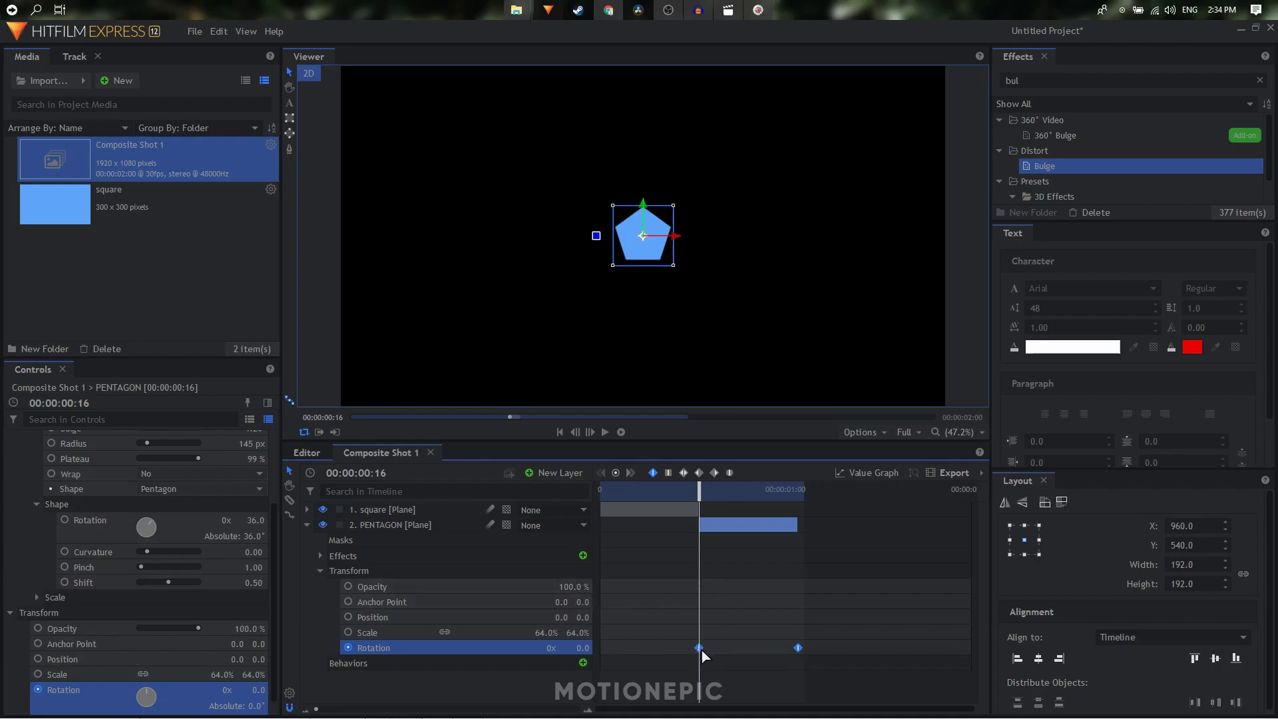
{"action": "left_click_drag", "start_coordinate": [701, 649], "coordinate": [705, 650]}
{"action": "left_click_drag", "start_coordinate": [339, 711], "coordinate": [412, 711]}
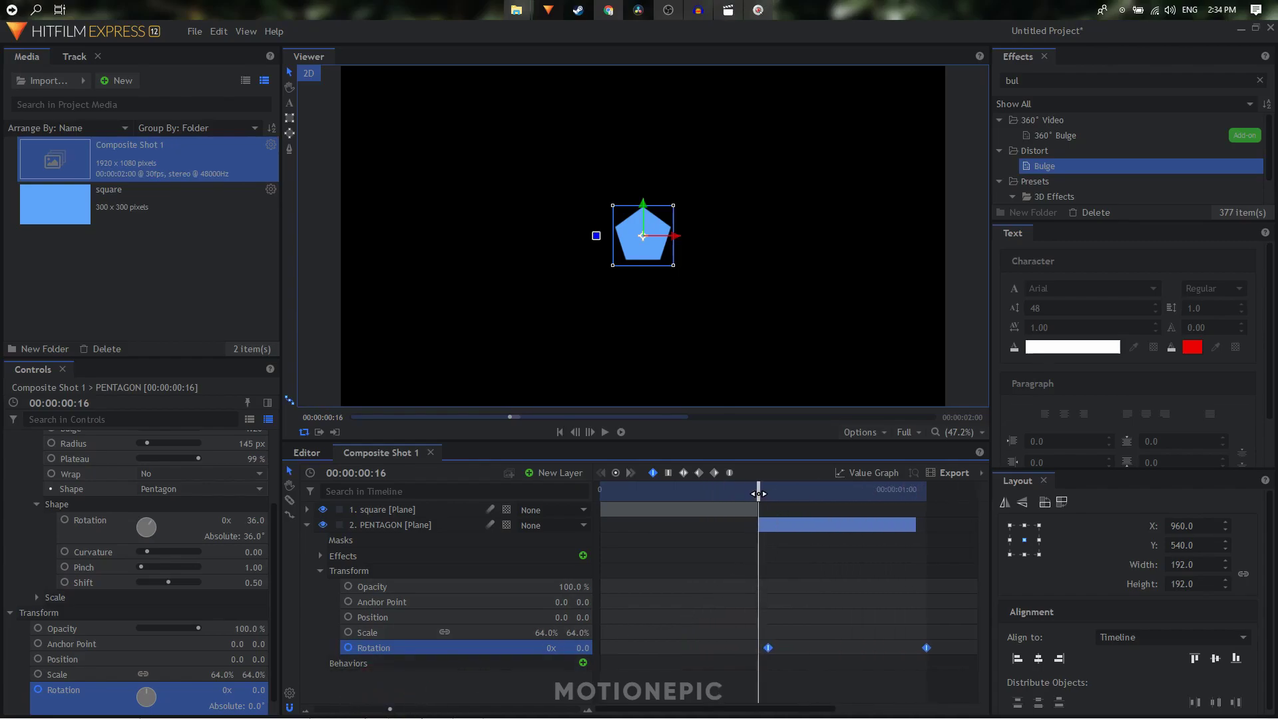
Extend the end of the PENTAGON clip just past its last rotation keyframe at 00:00:01:03.
{"action": "left_click_drag", "start_coordinate": [758, 494], "coordinate": [769, 493]}
{"action": "left_click_drag", "start_coordinate": [764, 497], "coordinate": [812, 504]}
{"action": "left_click_drag", "start_coordinate": [882, 509], "coordinate": [930, 510]}
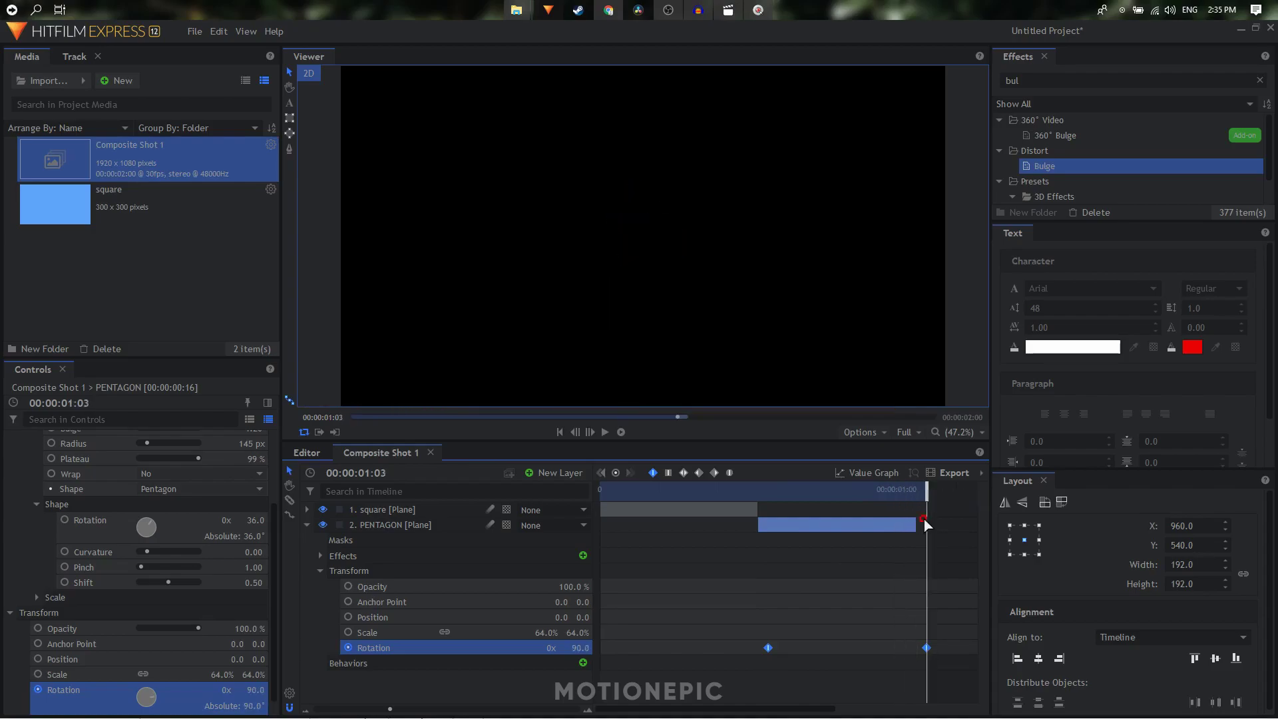
{"action": "left_click", "coordinate": [926, 647]}
{"action": "left_click_drag", "start_coordinate": [922, 527], "coordinate": [938, 528]}
{"action": "left_click_drag", "start_coordinate": [762, 510], "coordinate": [925, 528]}
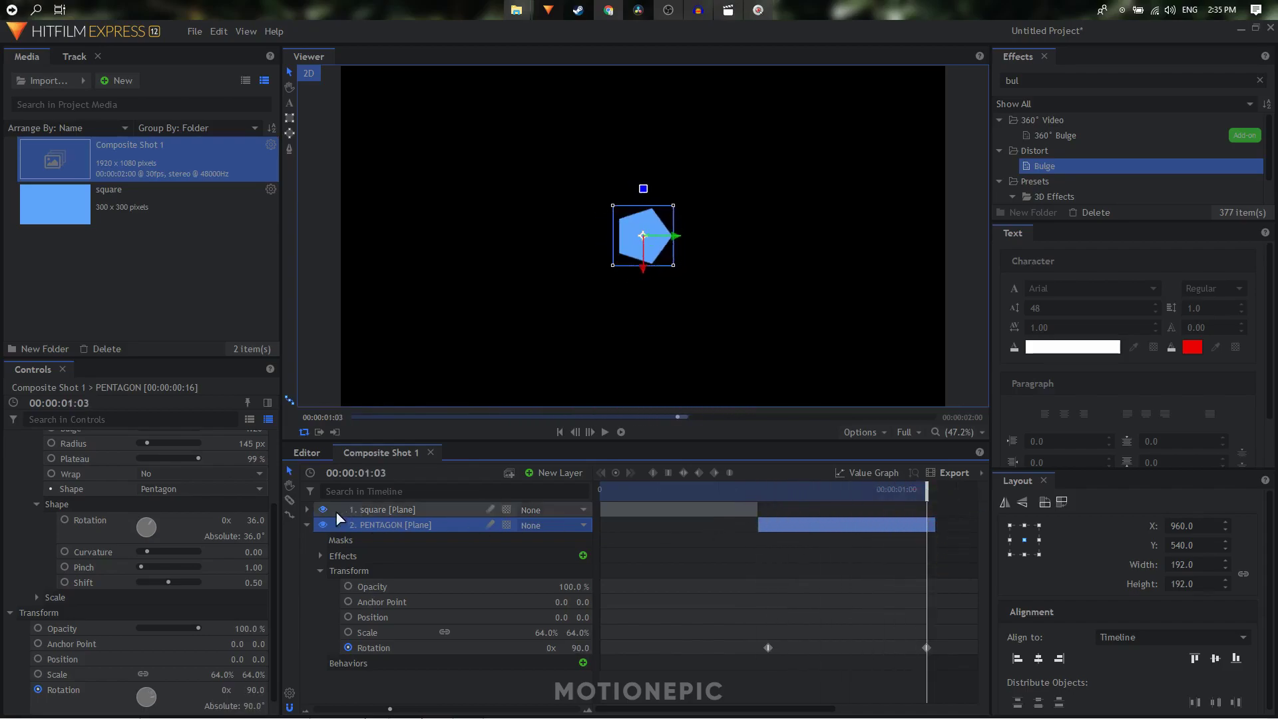
Move the square and PENTAGON layers together into a new composite shot named bounce_animation.
{"action": "left_click", "coordinate": [307, 525]}
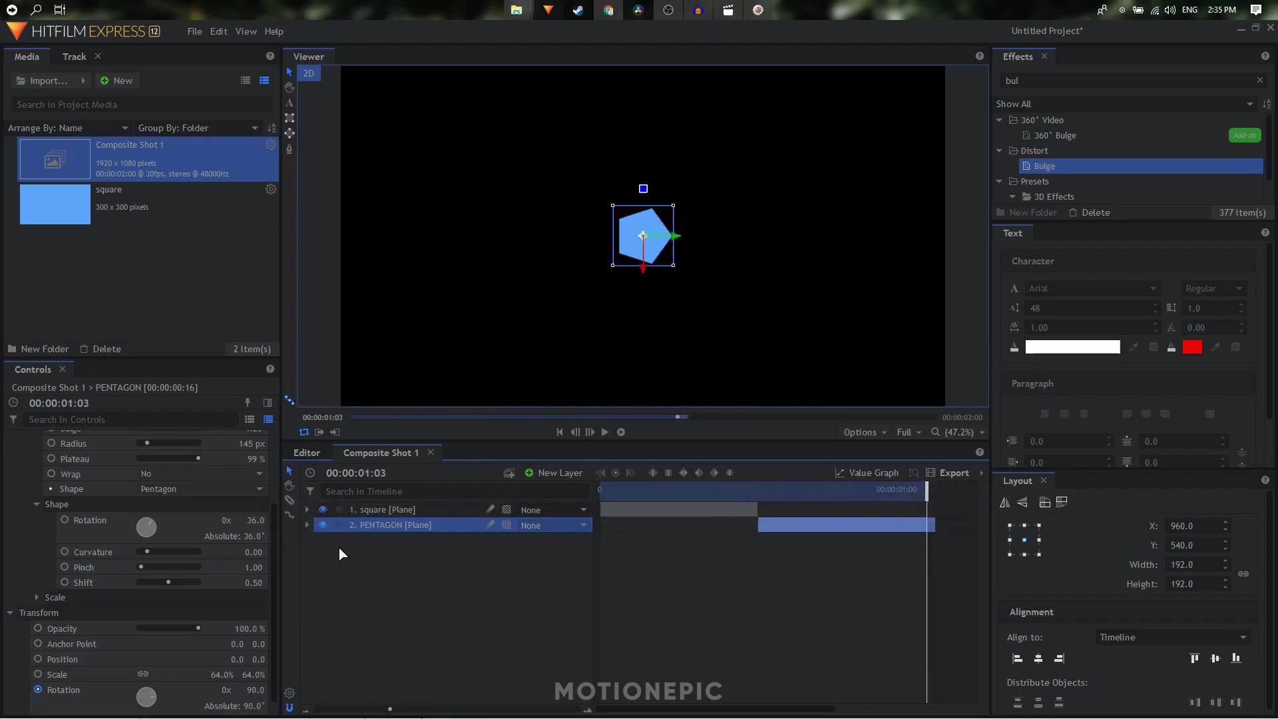
{"action": "left_click", "coordinate": [390, 511], "text": "ctrl"}
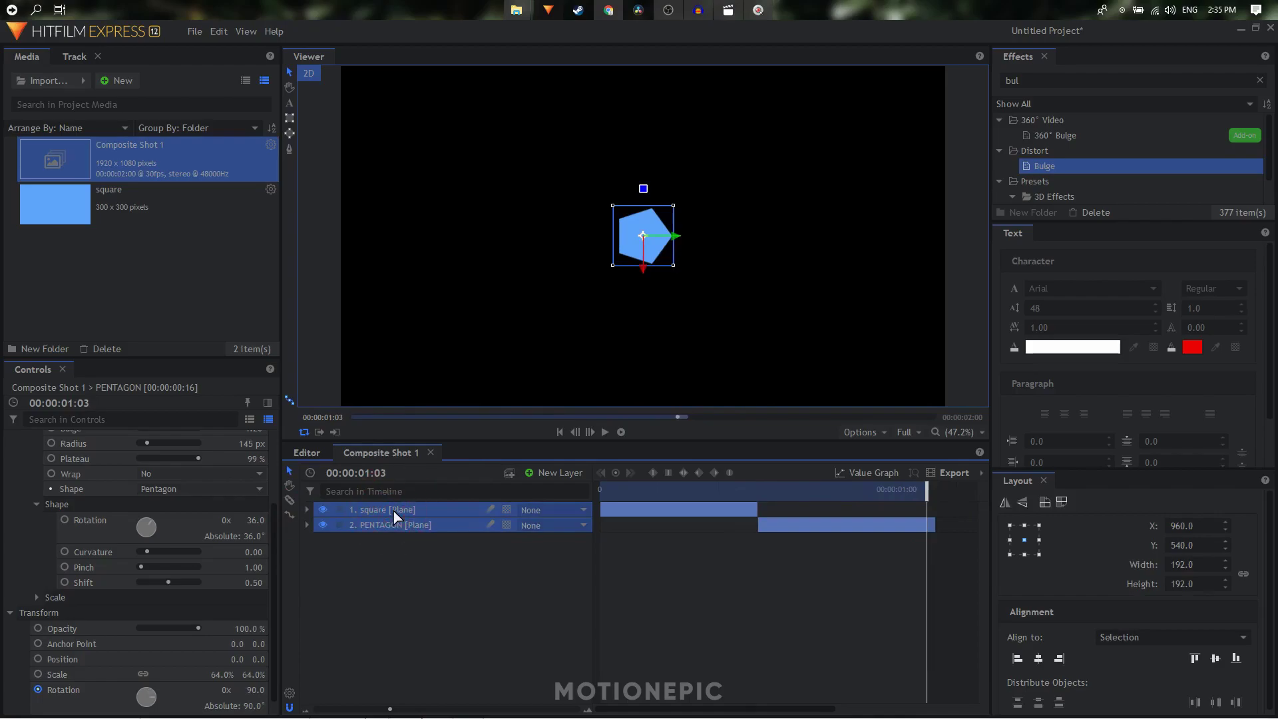
{"action": "key", "text": "ctrl+shift+c"}
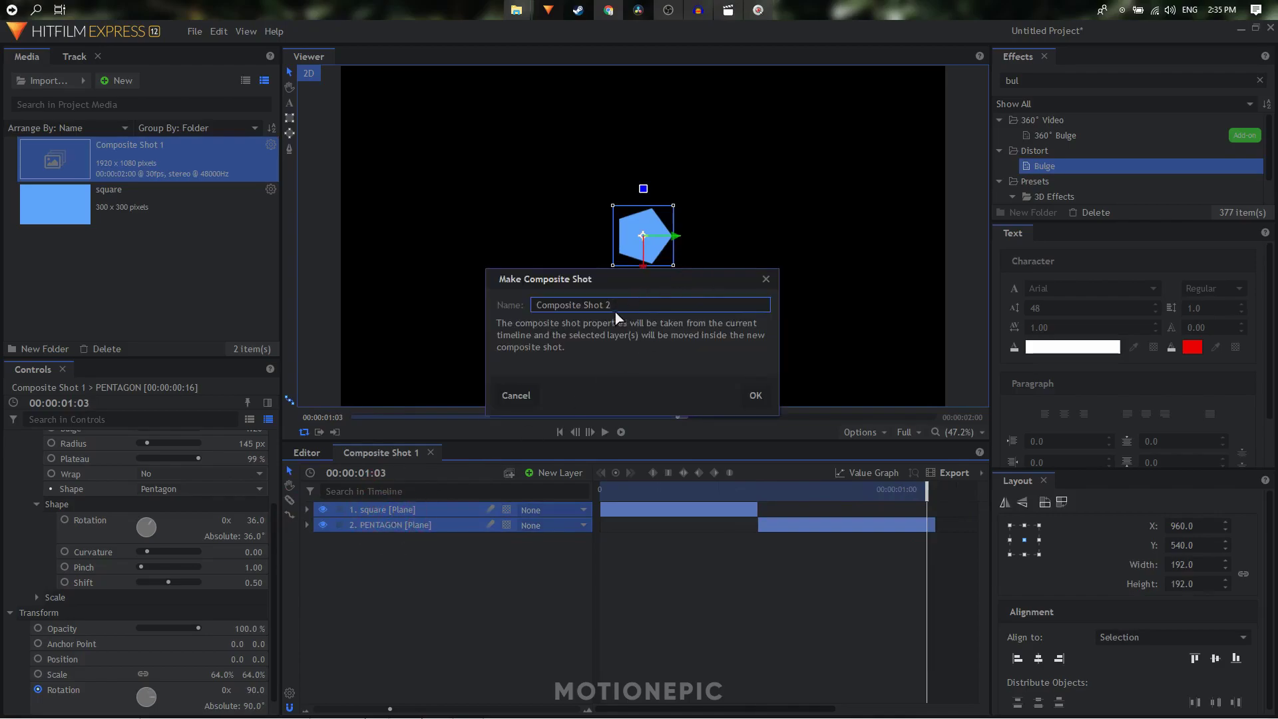
{"action": "key", "text": "ctrl+a"}
{"action": "type", "text": "bounce_animation"}
{"action": "key", "text": "Return"}
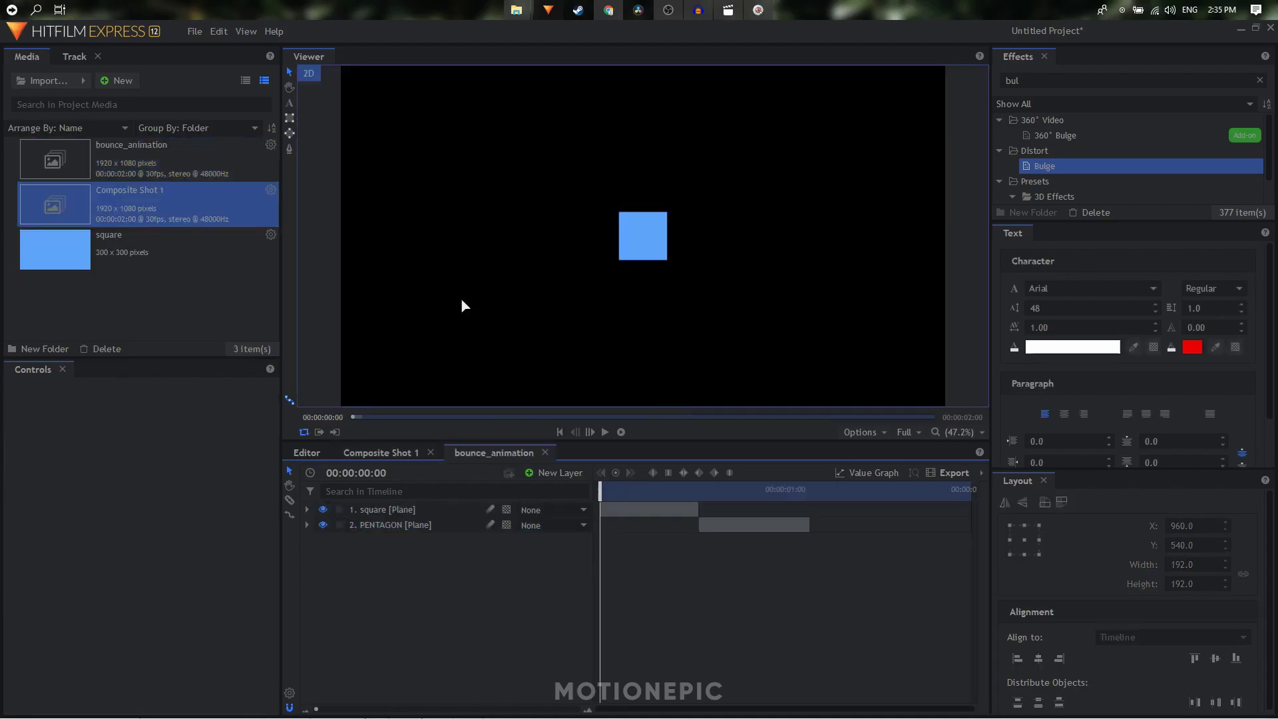
In Composite Shot 1, set the bounce_animation layer's anchor point Y to -77, at the square's lower edge.
{"action": "left_click", "coordinate": [392, 454]}
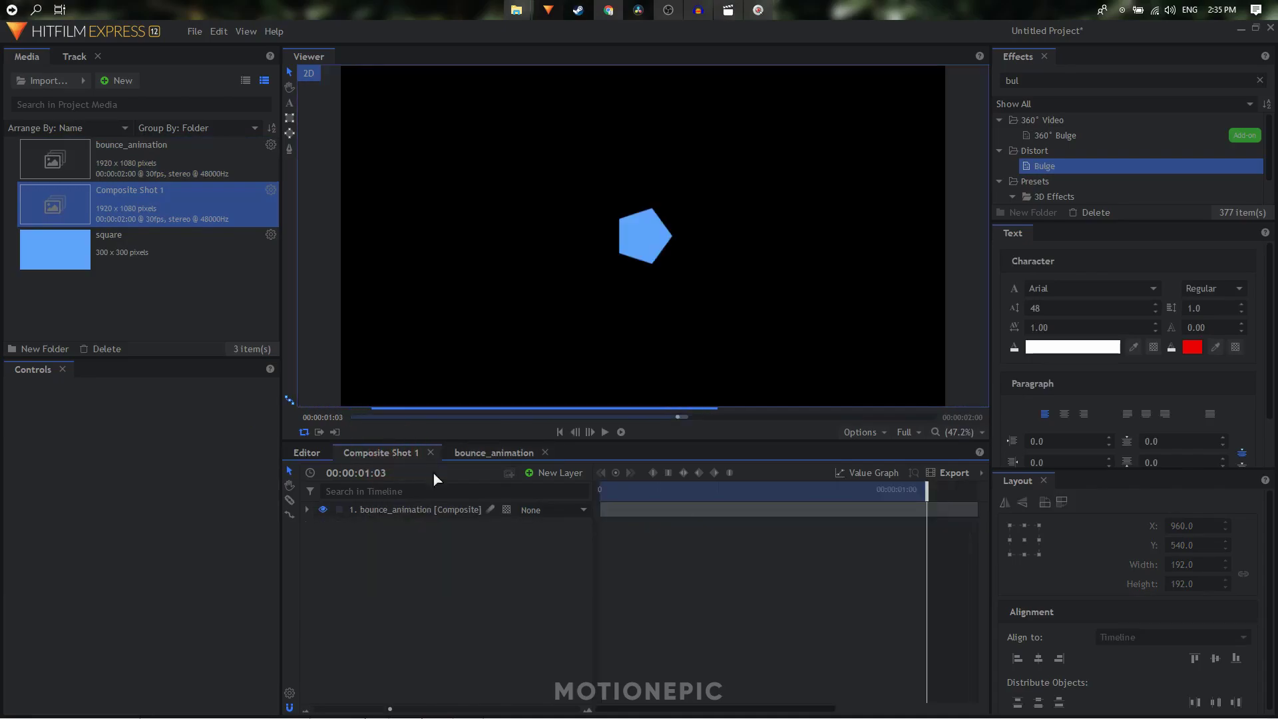
{"action": "left_click", "coordinate": [307, 510]}
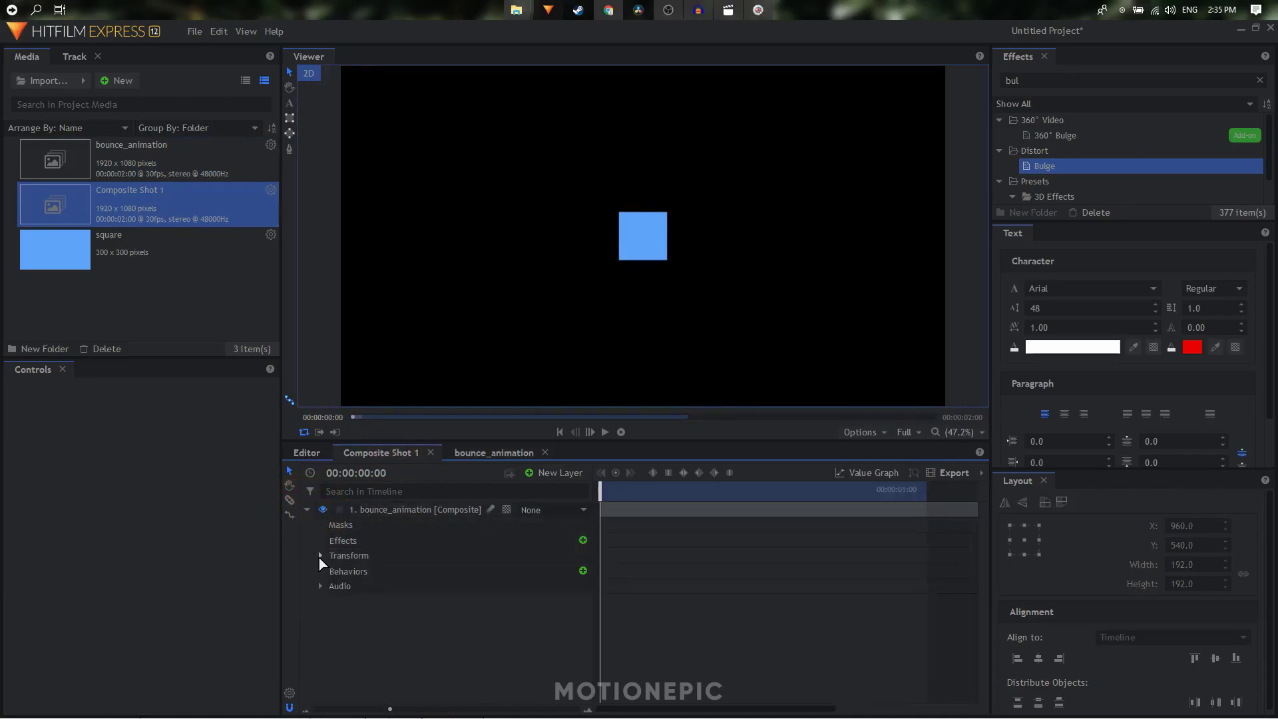
{"action": "scroll", "coordinate": [590, 302], "scroll_direction": "down", "scroll_amount": 1}
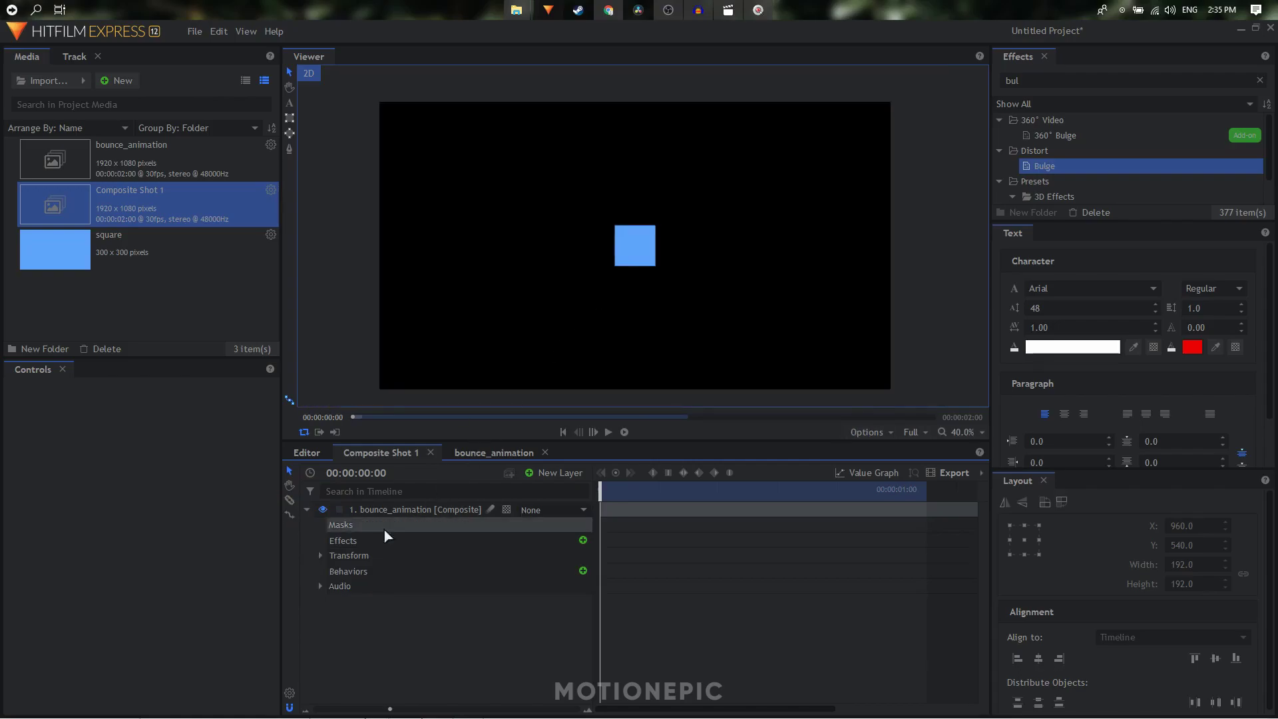
{"action": "left_click", "coordinate": [320, 555]}
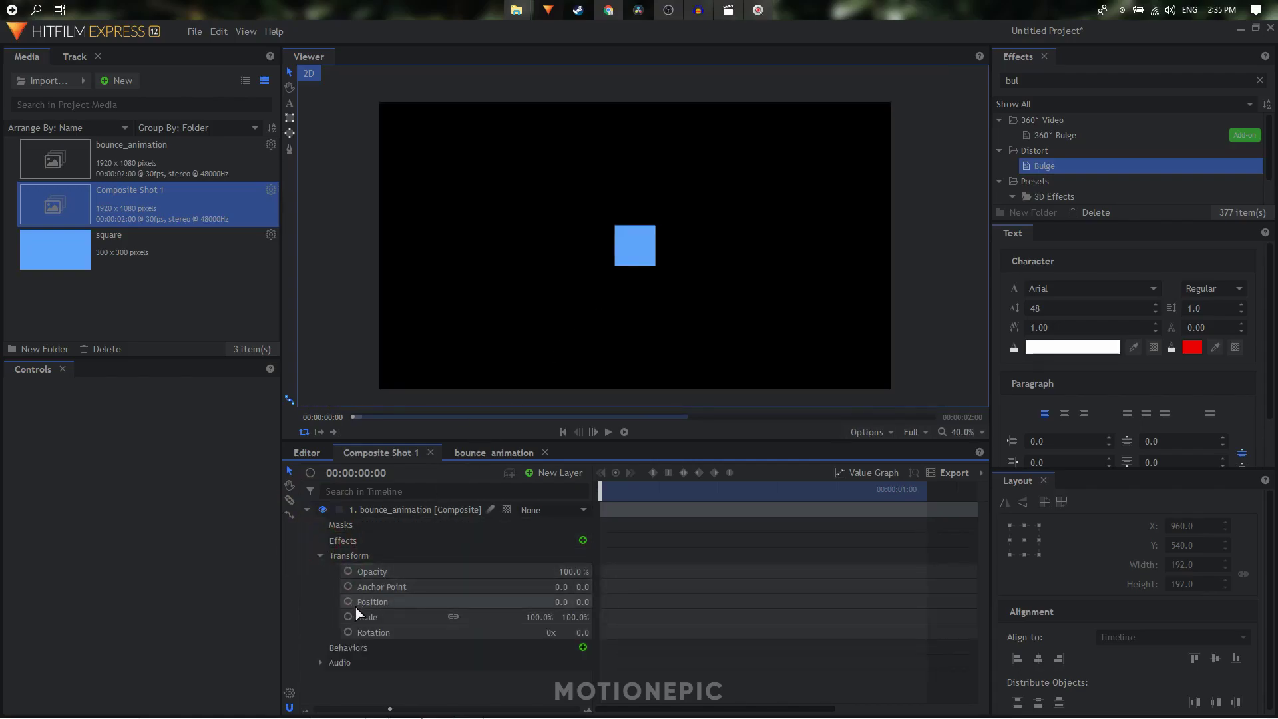
{"action": "left_click", "coordinate": [436, 511]}
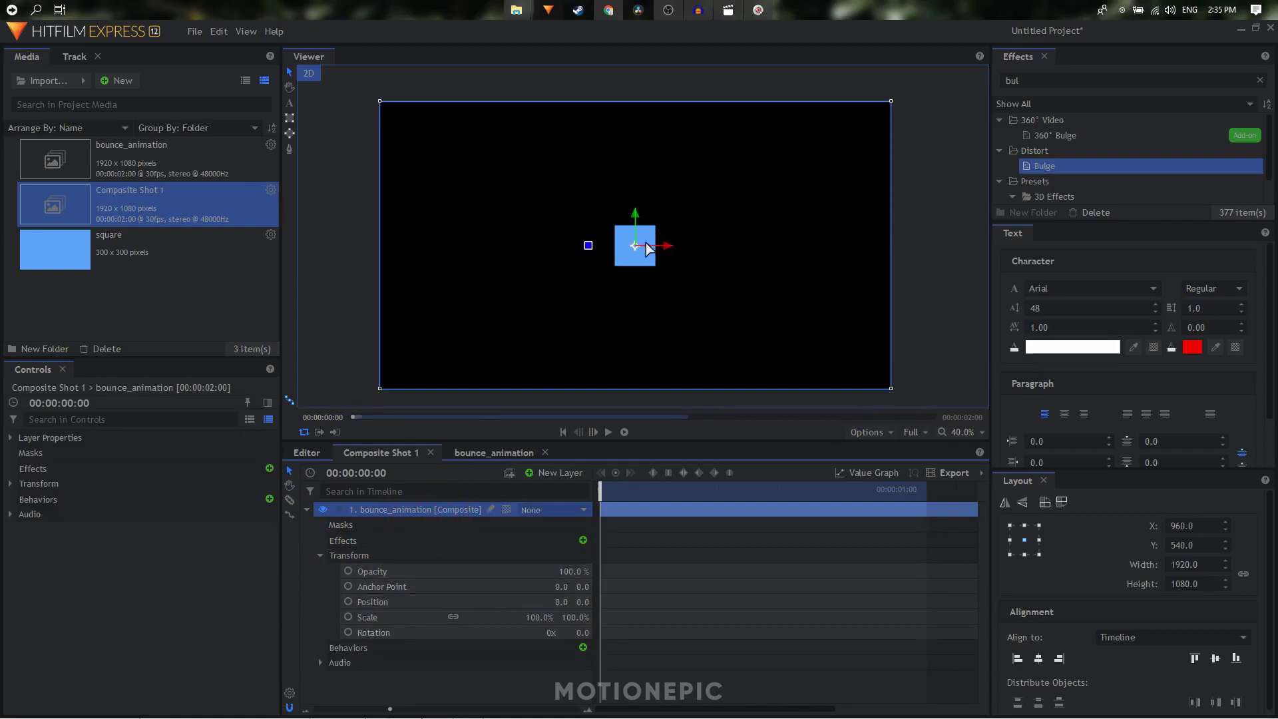
{"action": "scroll", "coordinate": [645, 248], "scroll_direction": "up", "scroll_amount": 4}
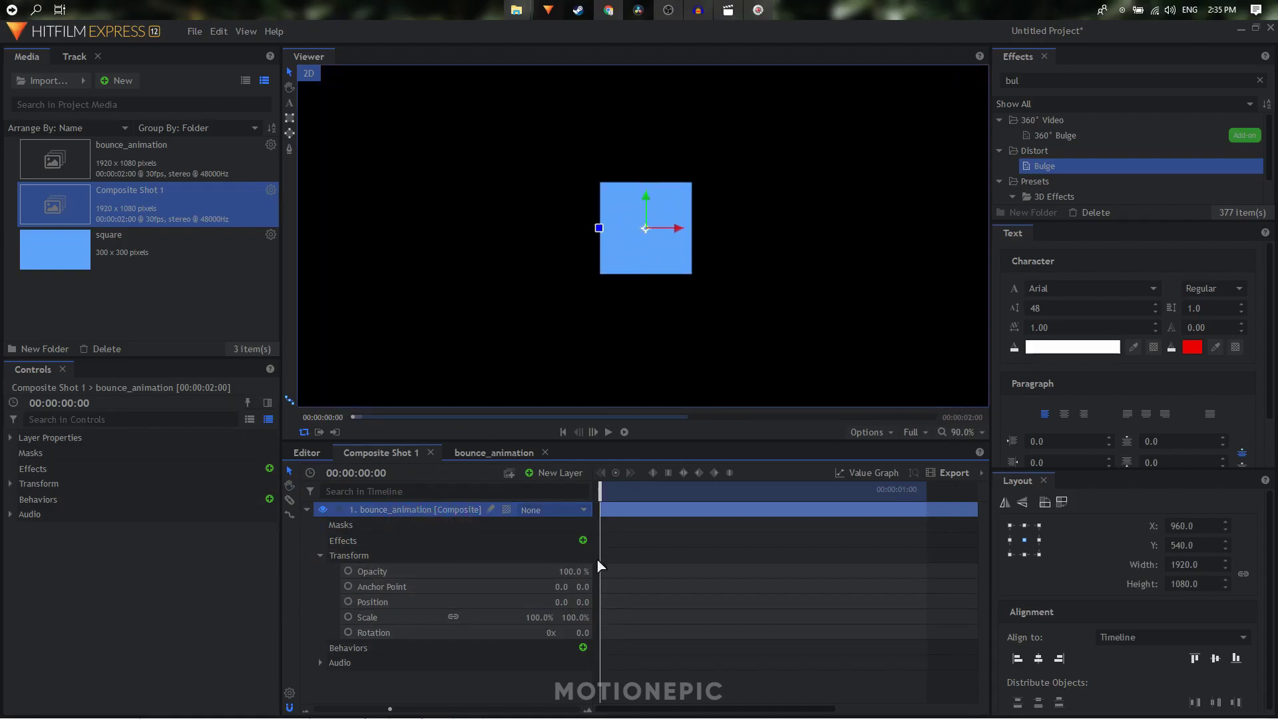
{"action": "left_click_drag", "start_coordinate": [580, 587], "coordinate": [529, 587]}
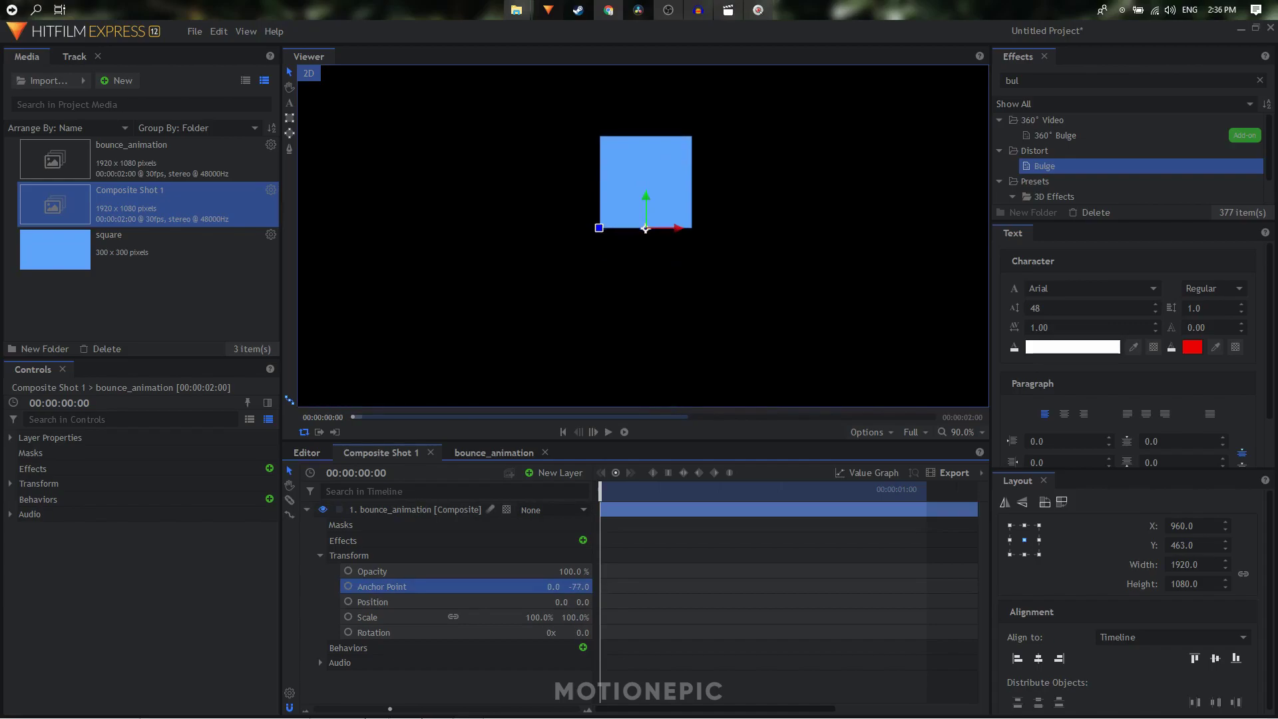
{"action": "left_click", "coordinate": [586, 586]}
Set the bounce_animation layer's Y position to -77 to compensate for the anchor offset.
{"action": "left_click", "coordinate": [583, 602]}
{"action": "type", "text": "-77"}
{"action": "key", "text": "Return"}
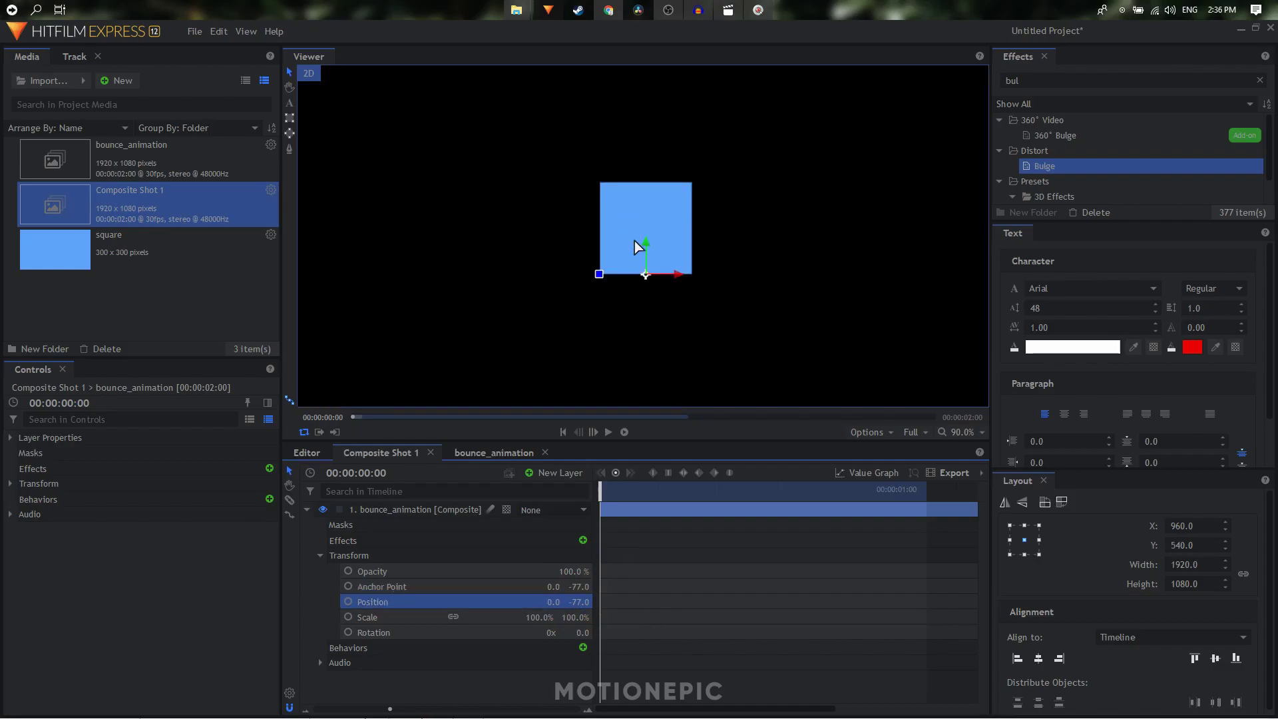
{"action": "scroll", "coordinate": [637, 247], "scroll_direction": "down", "scroll_amount": 2}
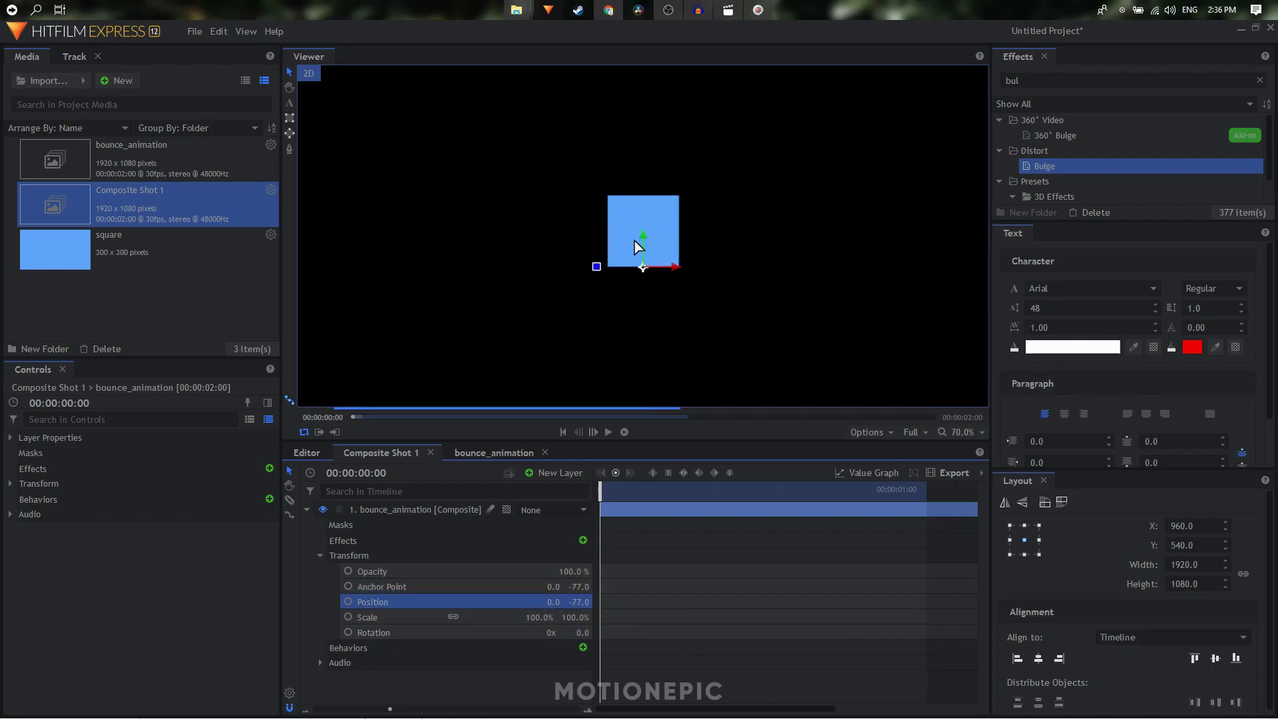
{"action": "left_click", "coordinate": [964, 432]}
{"action": "left_click", "coordinate": [982, 607]}
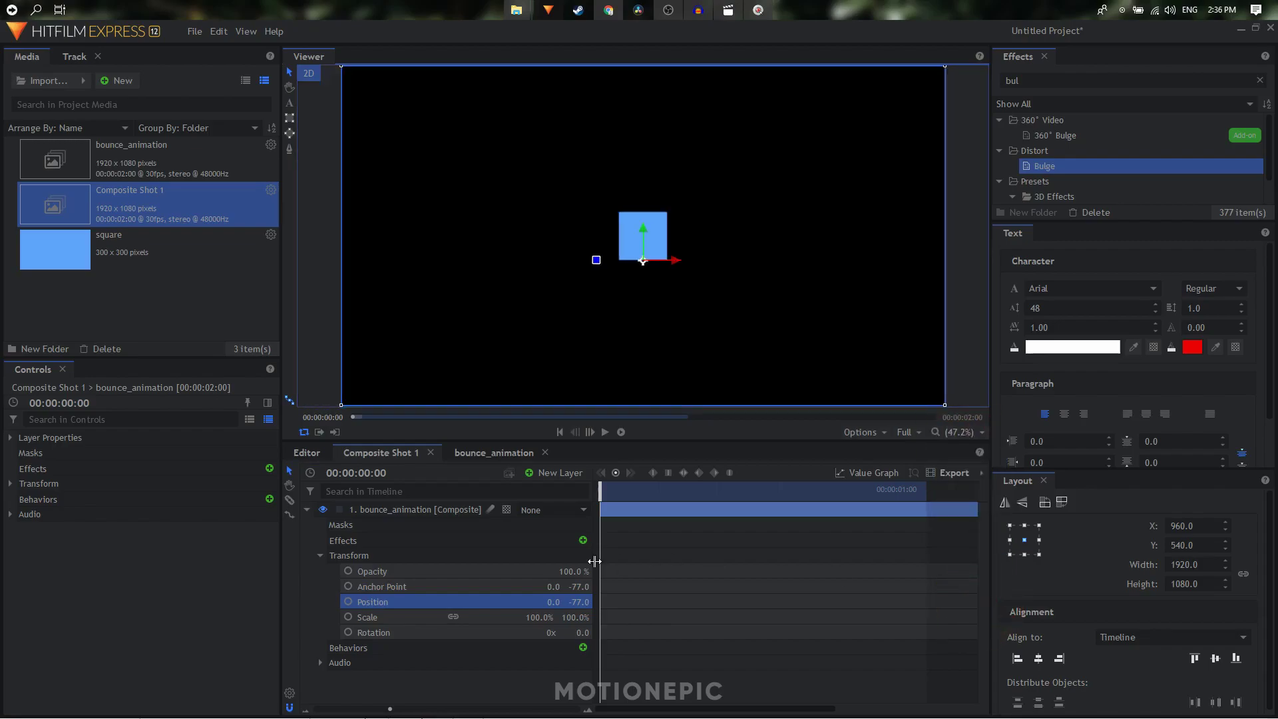
Keyframe the bounce_animation layer's position at the first frame with a Y value of -300.
{"action": "left_click", "coordinate": [347, 602]}
{"action": "left_click_drag", "start_coordinate": [645, 234], "coordinate": [643, 300]}
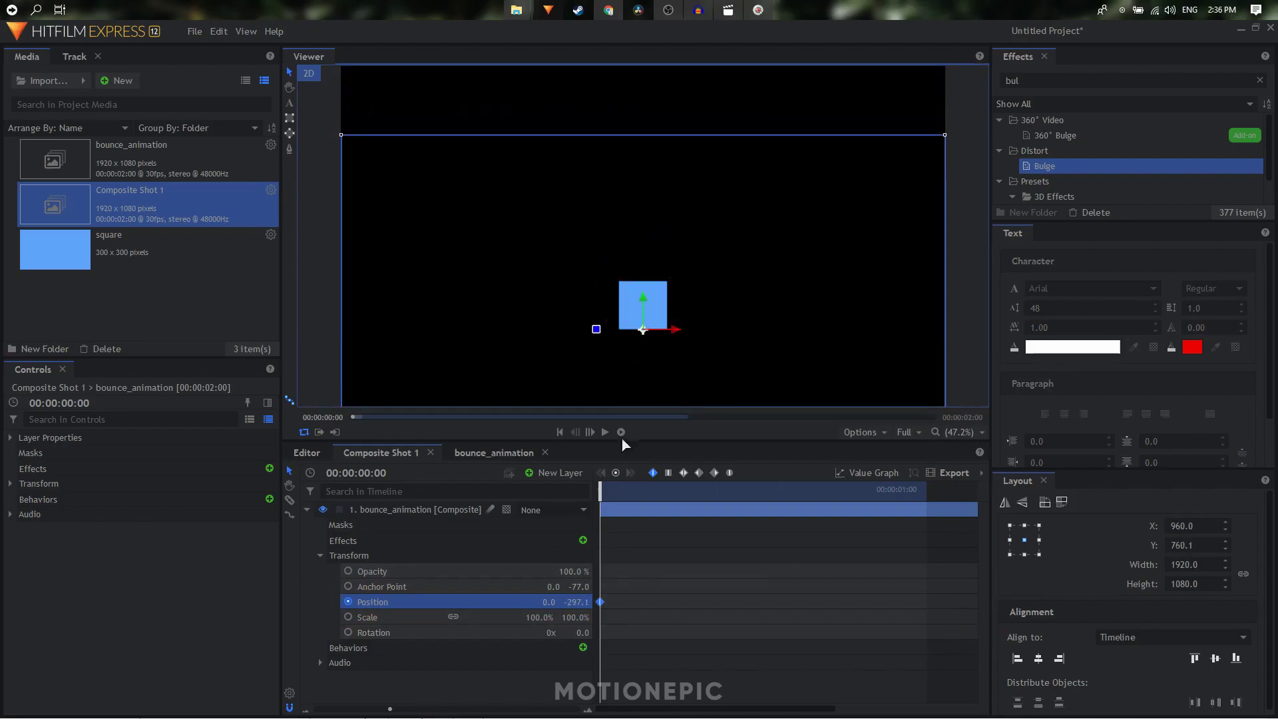
{"action": "left_click", "coordinate": [578, 601]}
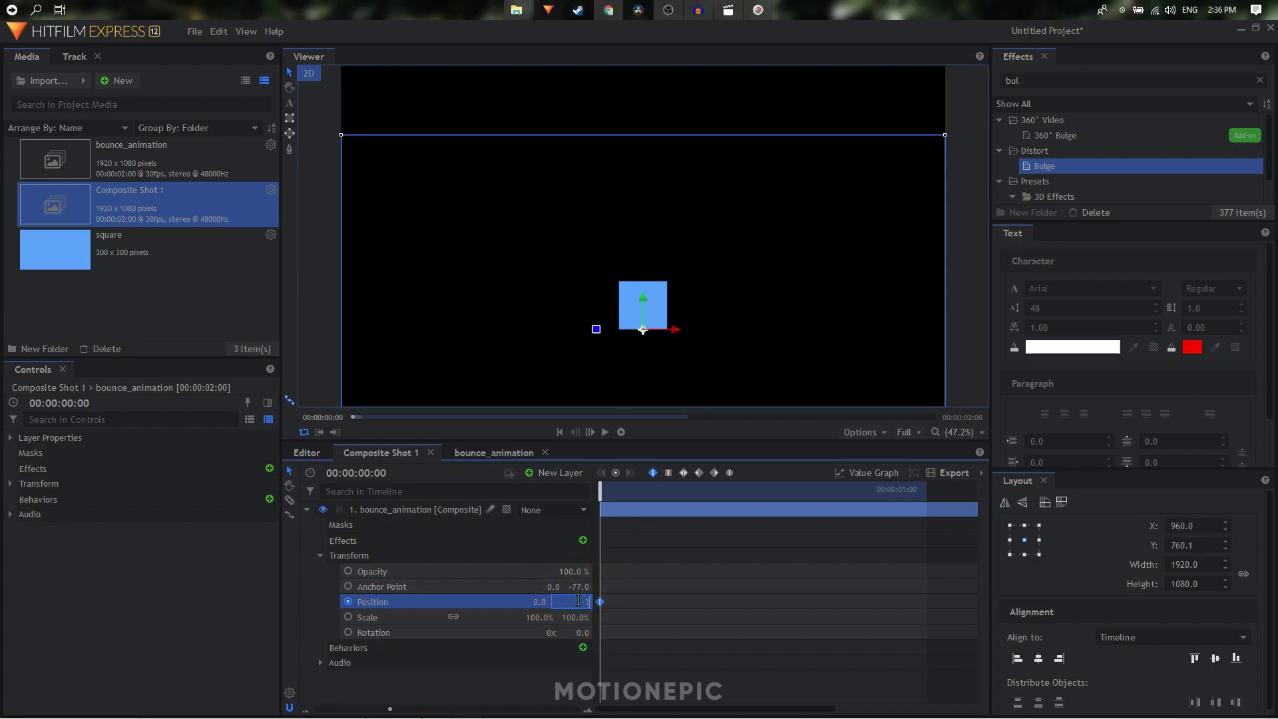
{"action": "type", "text": "-300"}
{"action": "key", "text": "Return"}
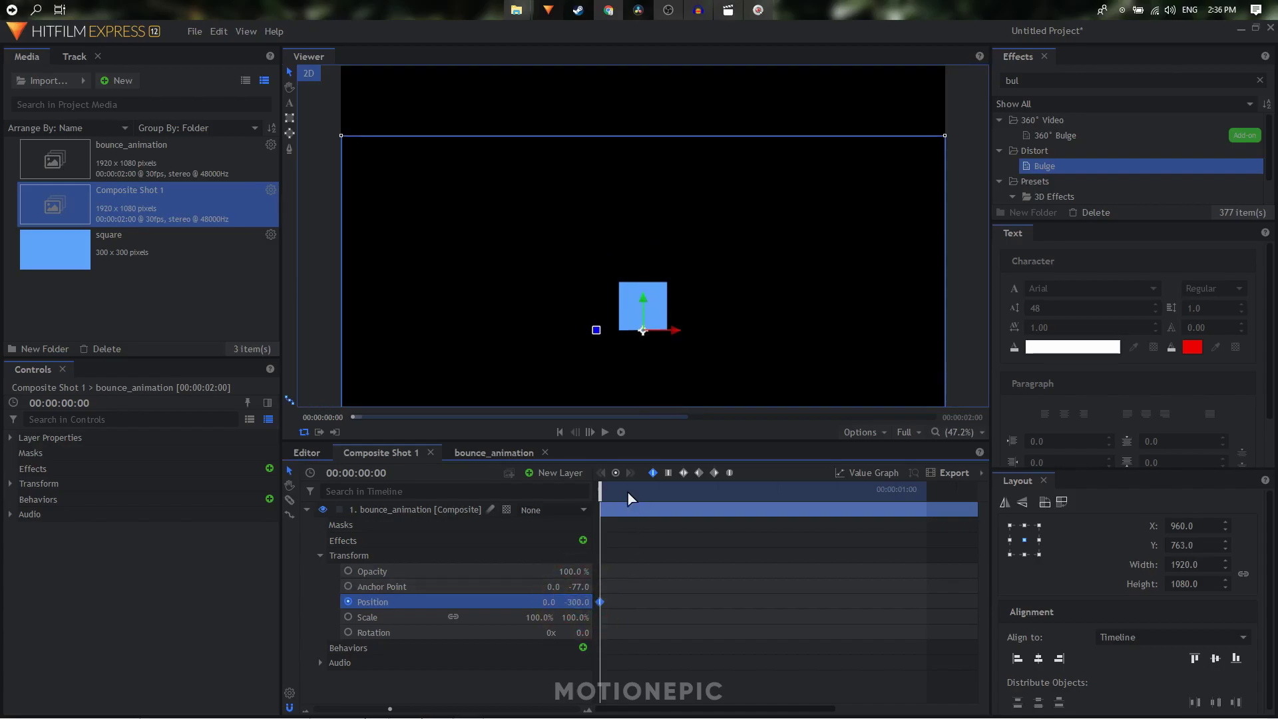
Add a position keyframe at 00:00:00:08 that raises the bounce_animation layer to a Y value of 250.
{"action": "left_click_drag", "start_coordinate": [606, 491], "coordinate": [679, 491]}
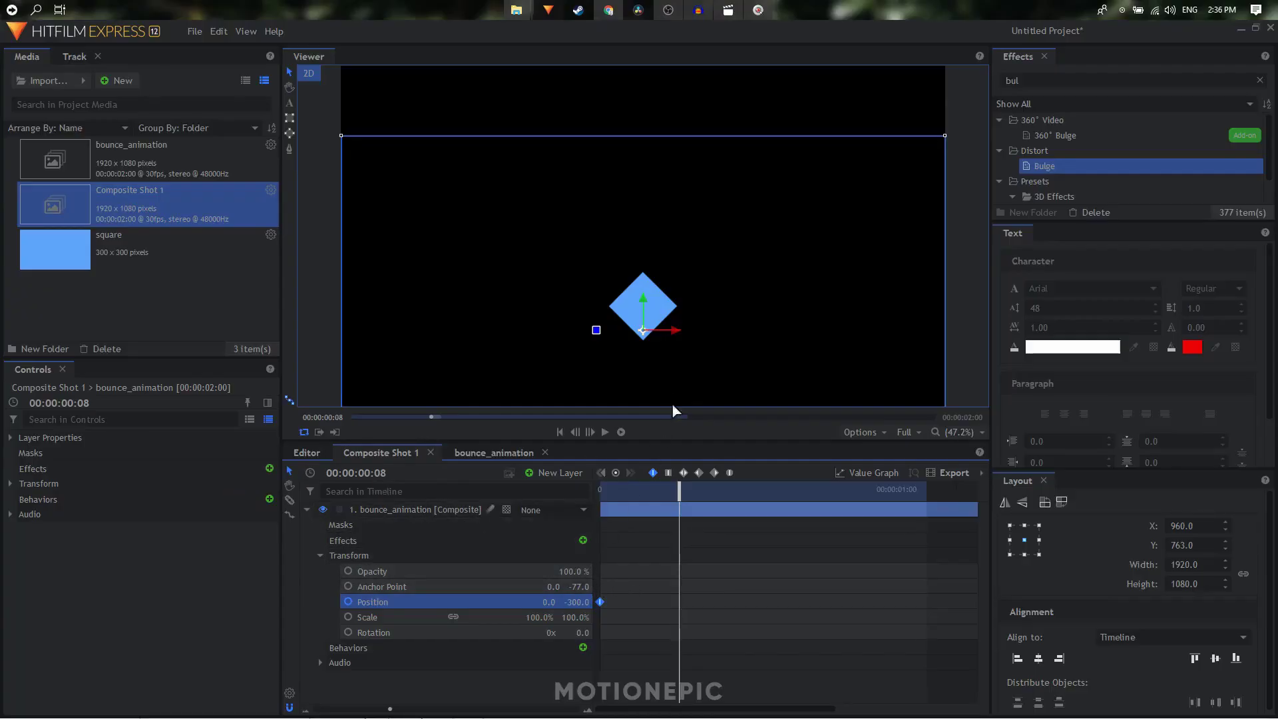
{"action": "left_click", "coordinate": [646, 305]}
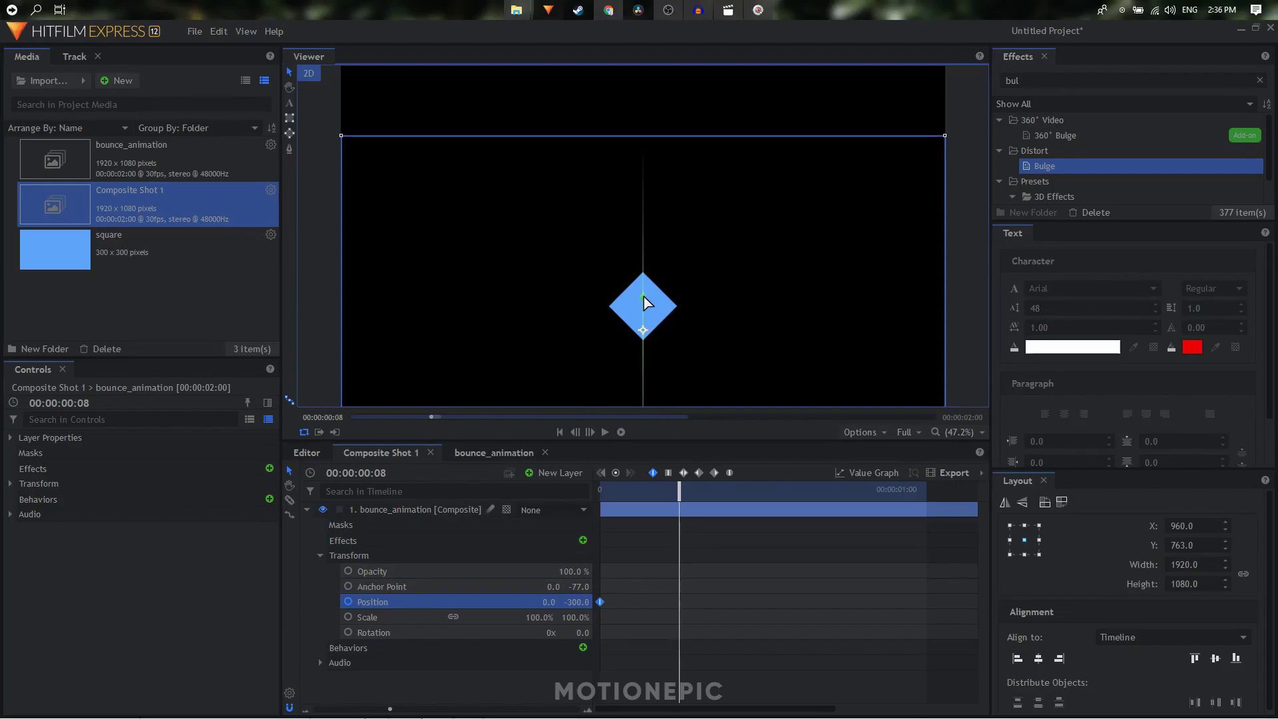
{"action": "left_click_drag", "start_coordinate": [645, 303], "coordinate": [622, 129]}
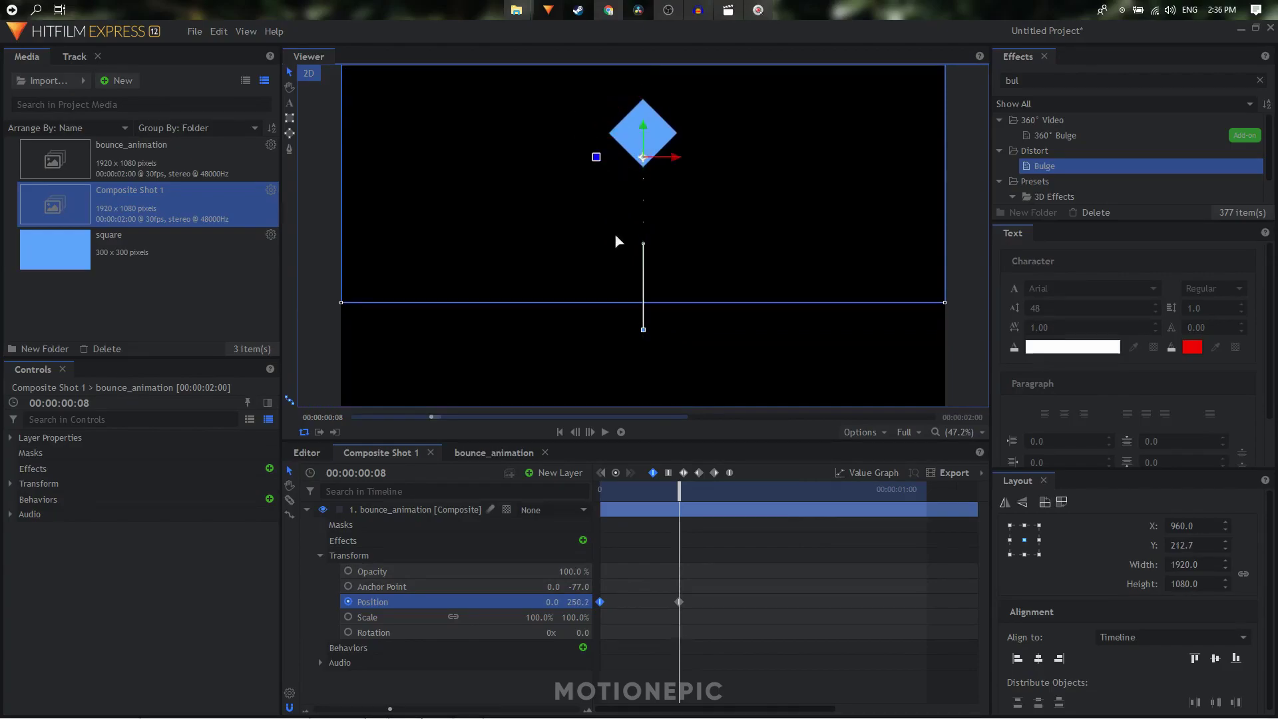
{"action": "left_click", "coordinate": [578, 602]}
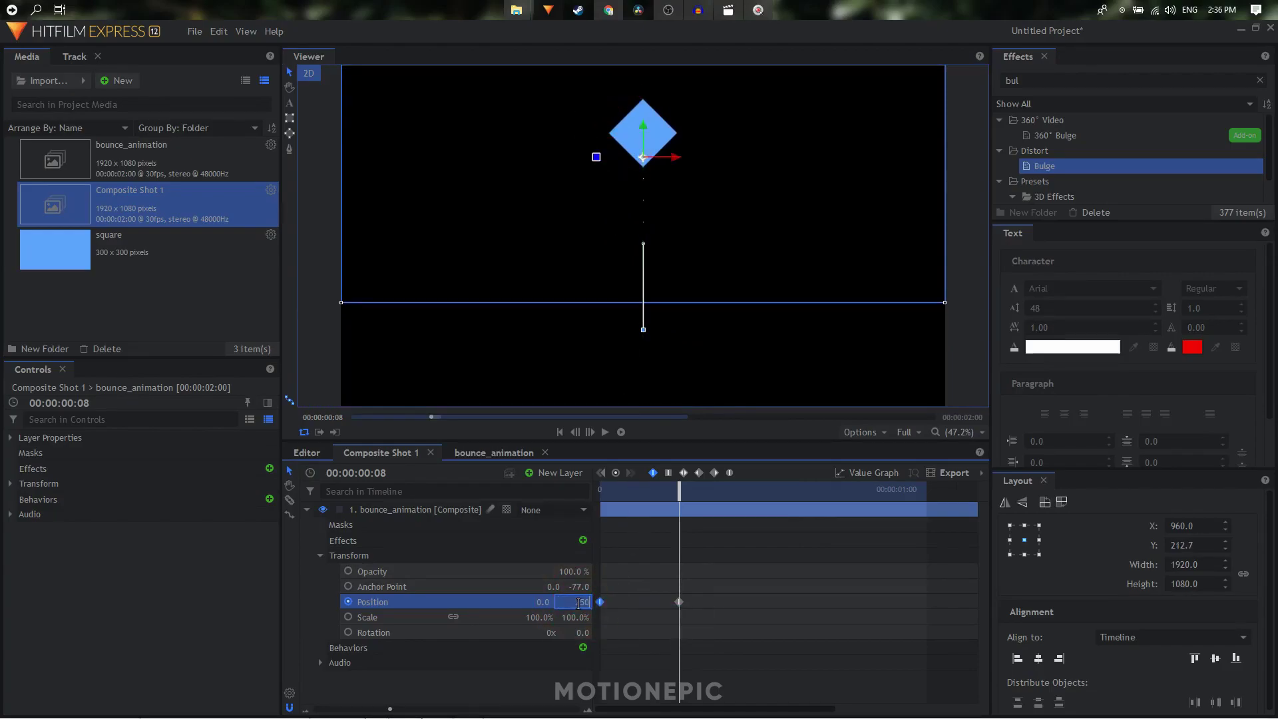
{"action": "key", "text": "Return"}
Add position keyframes with the starting Y value of -300 at 00:00:00:16 and 00:00:00:17.
{"action": "left_click", "coordinate": [788, 576]}
{"action": "key", "text": "Left"}
{"action": "key", "text": "Left"}
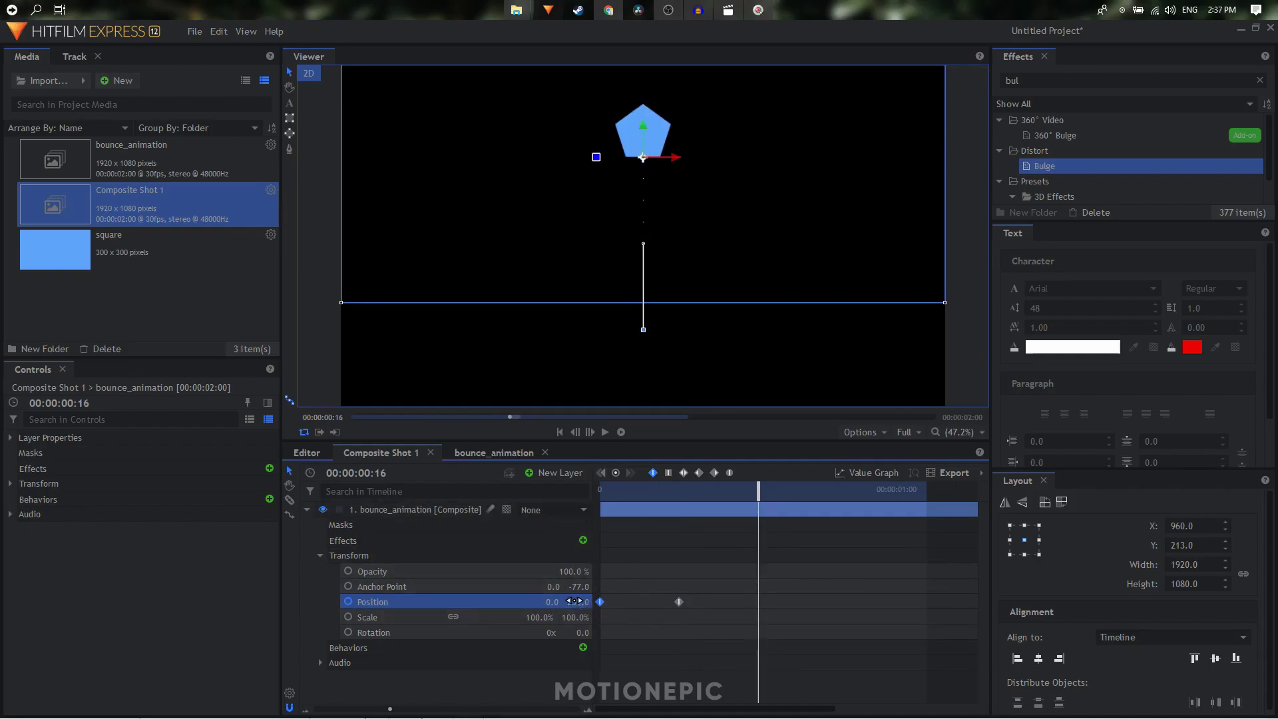
{"action": "left_click", "coordinate": [618, 603]}
{"action": "left_click", "coordinate": [586, 604]}
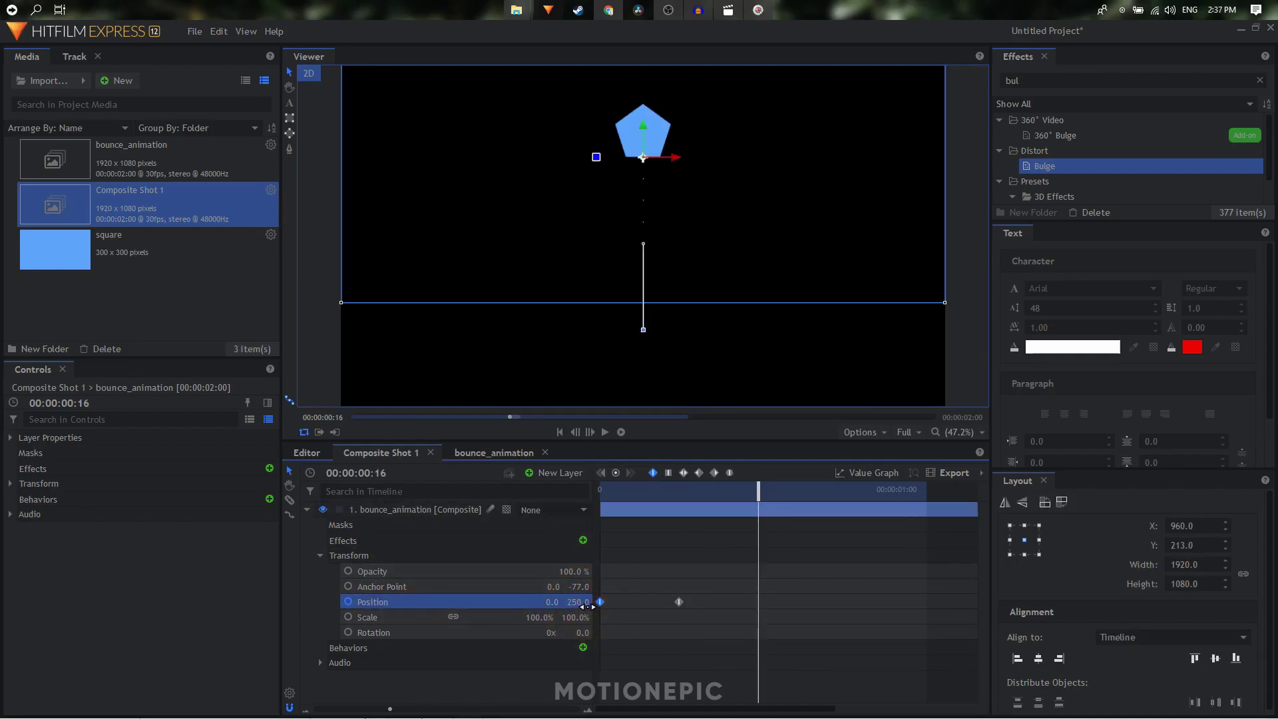
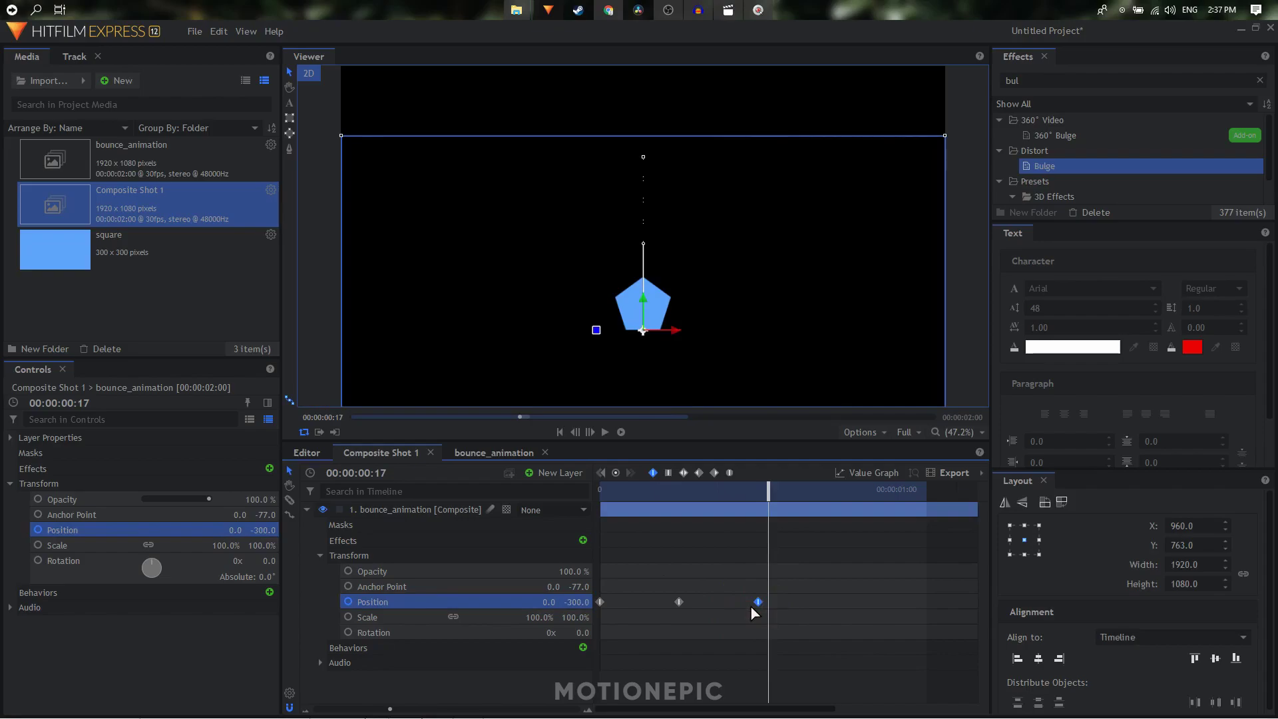
{"action": "key", "text": "ctrl+v"}
Add a position keyframe at 00:00:00:25 with a Y value of 250 for the pentagon's jump.
{"action": "mouse_move", "coordinate": [769, 496]}
{"action": "left_mouse_down"}
{"action": "mouse_move", "coordinate": [758, 495]}
{"action": "mouse_move", "coordinate": [768, 496]}
{"action": "left_mouse_up"}
{"action": "key", "text": "space"}
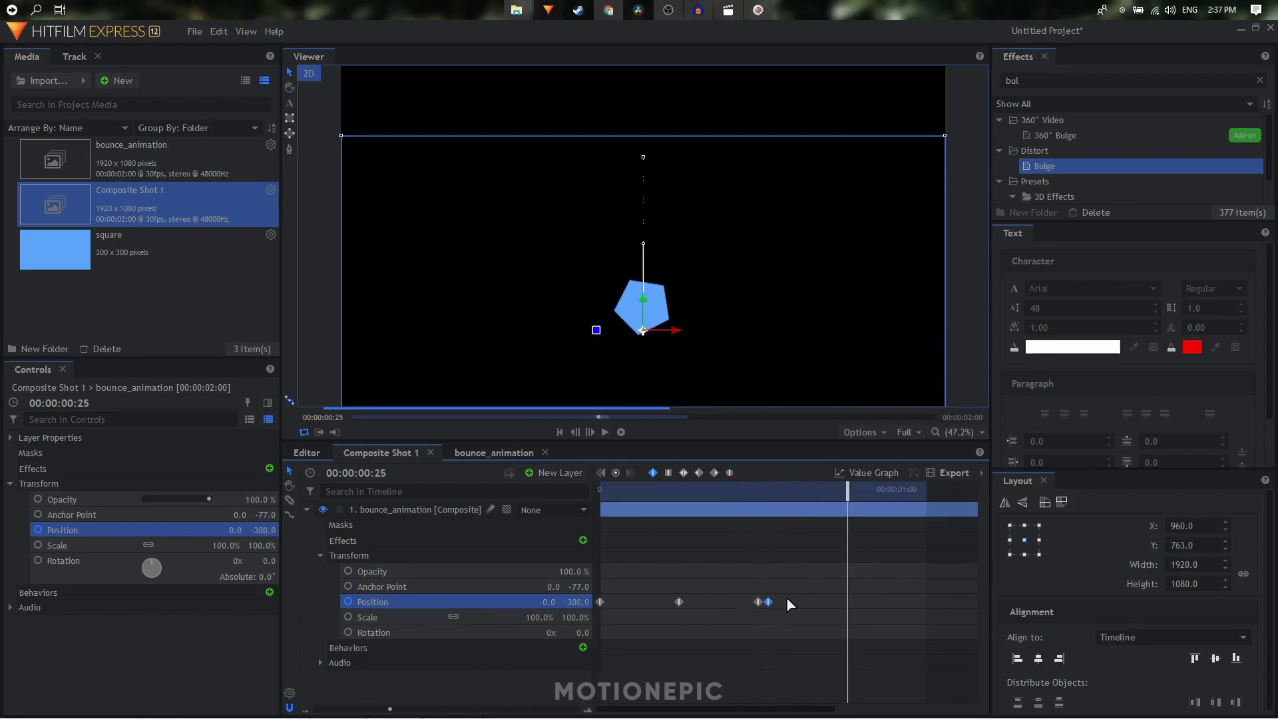
{"action": "left_click", "coordinate": [575, 602]}
{"action": "type", "text": "250"}
{"action": "key", "text": "Return"}
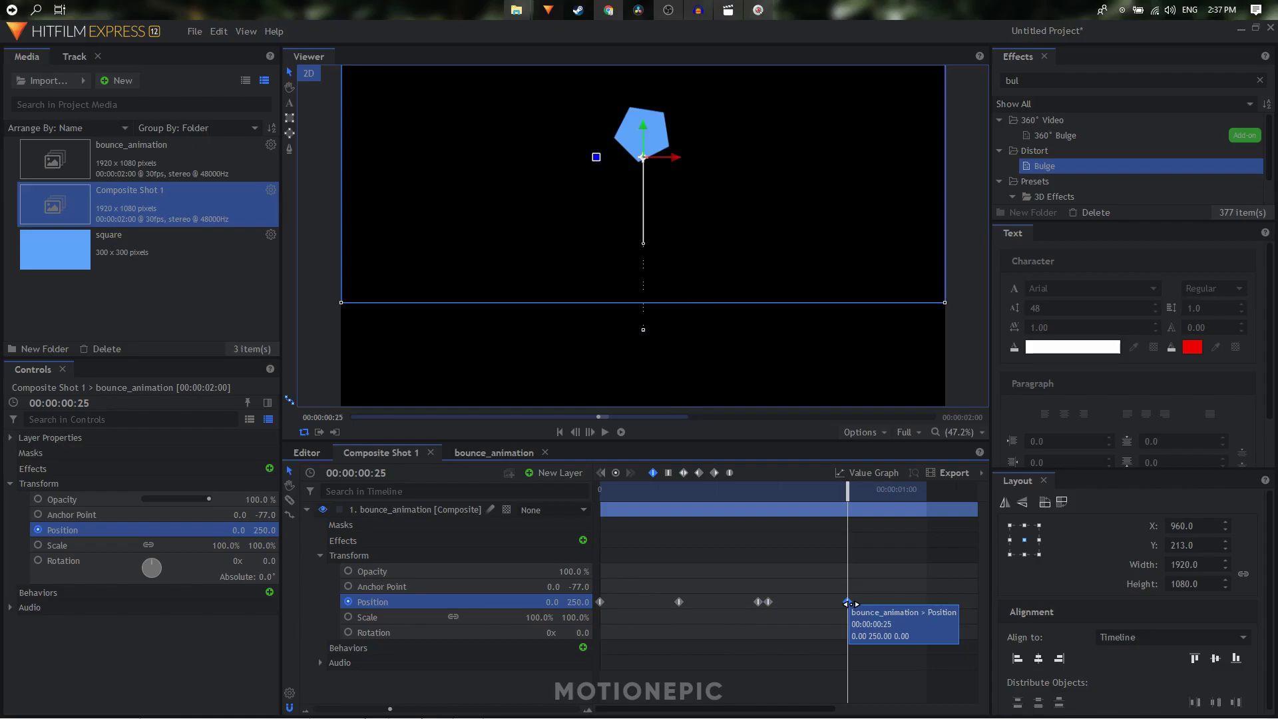
Add a final position keyframe at 00:00:01:03 that brings the bounce_animation layer down to a Y value of -300.
{"action": "key", "text": "space"}
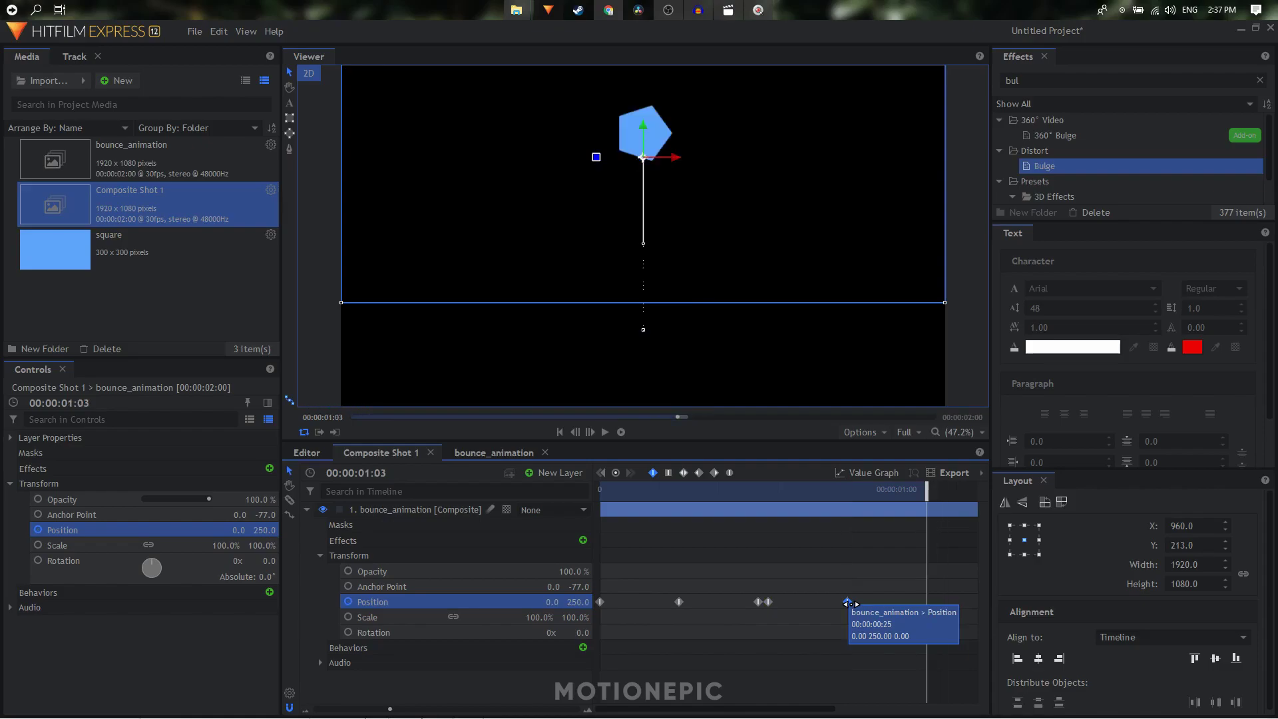
{"action": "left_click", "coordinate": [577, 603]}
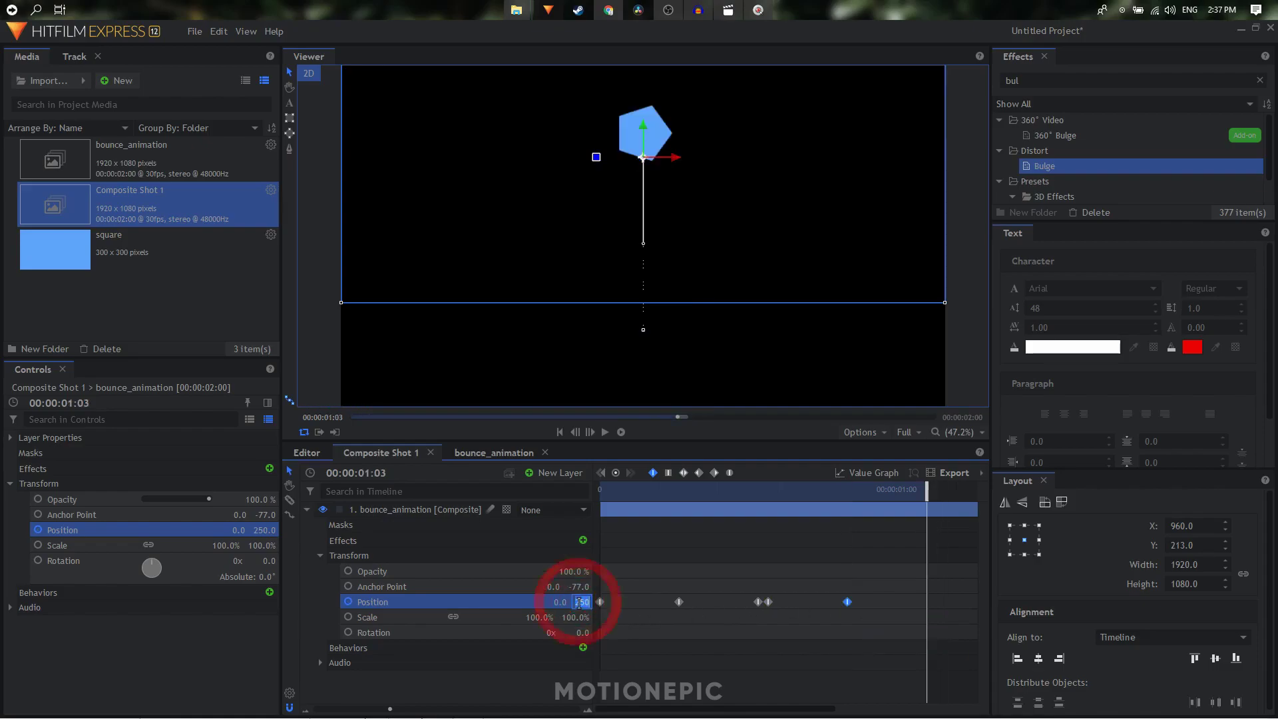
{"action": "type", "text": "-30"}
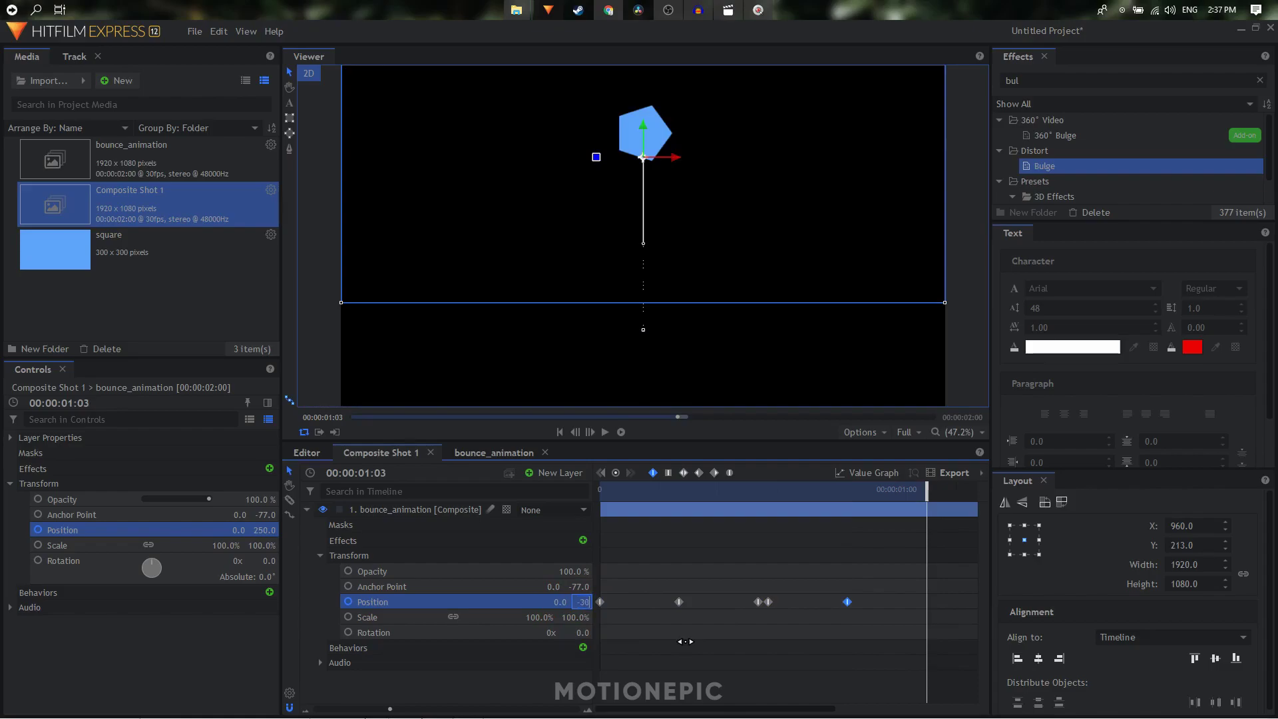
{"action": "type", "text": "0"}
{"action": "key", "text": "Return"}
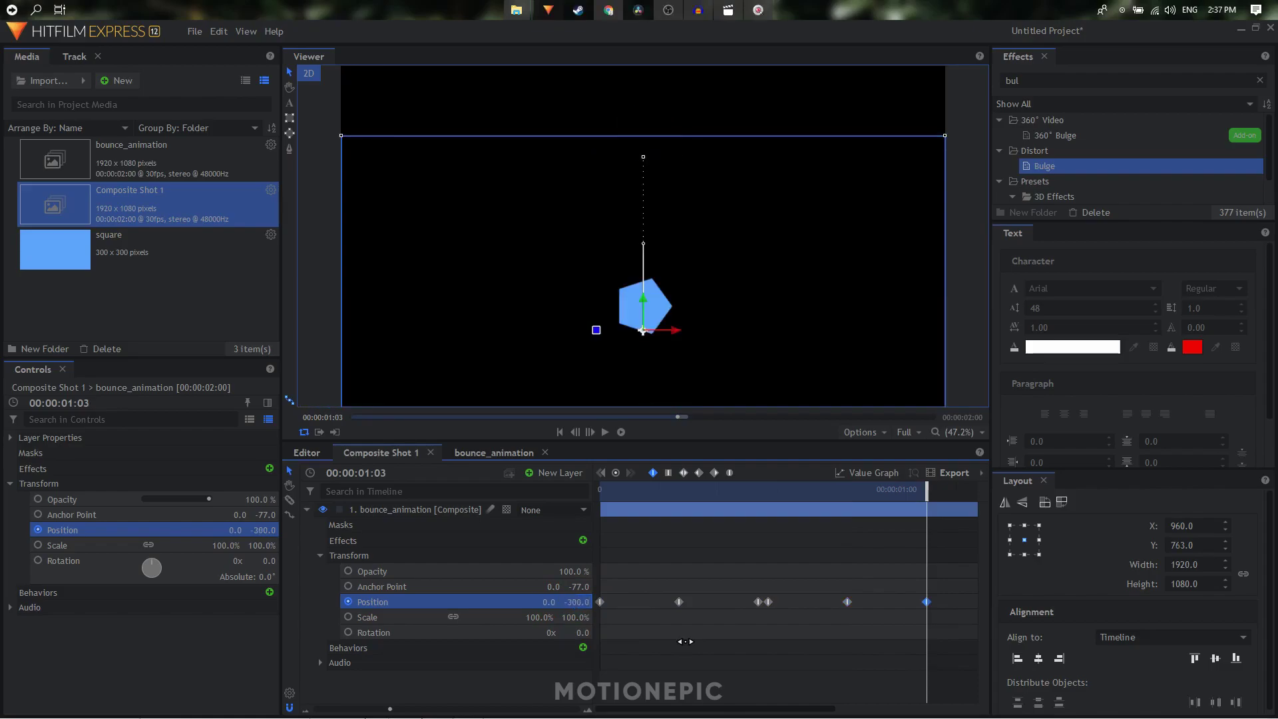
Play the bounce animation from the beginning to check the motion of the square and pentagon.
{"action": "left_click", "coordinate": [608, 491]}
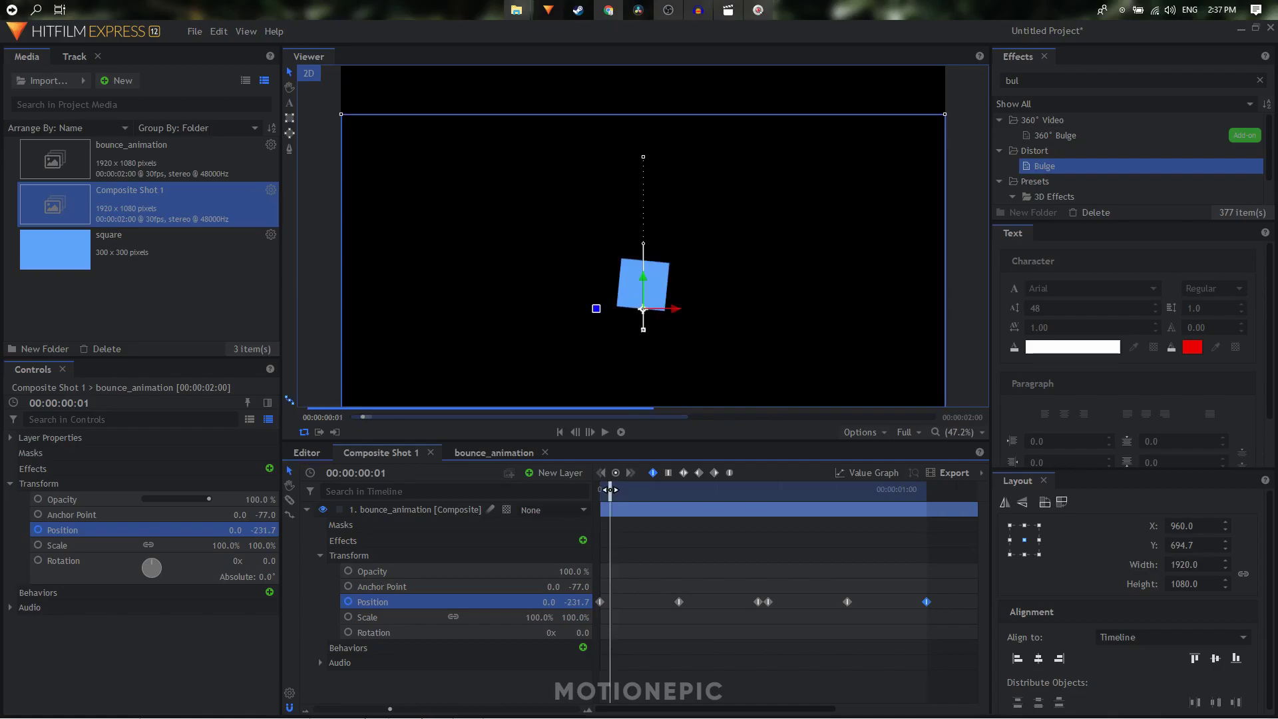
{"action": "key", "text": "space"}
{"action": "key", "text": "space"}
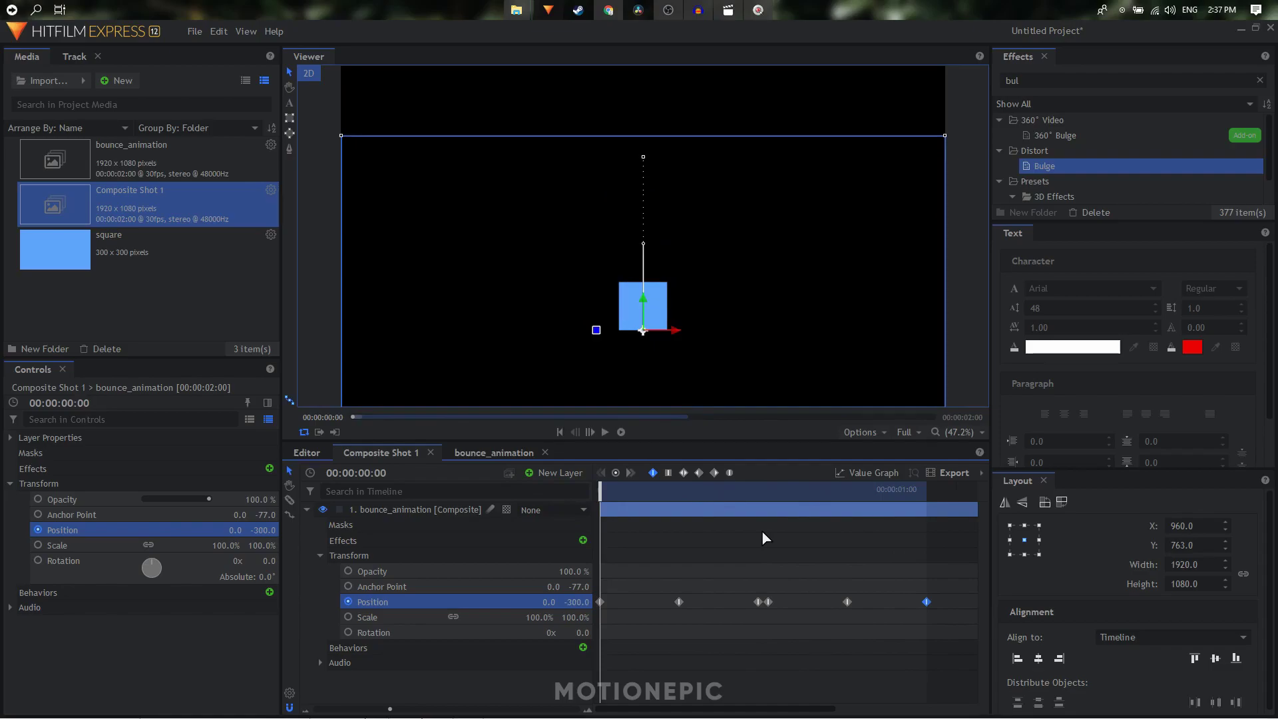
{"action": "left_click", "coordinate": [942, 588]}
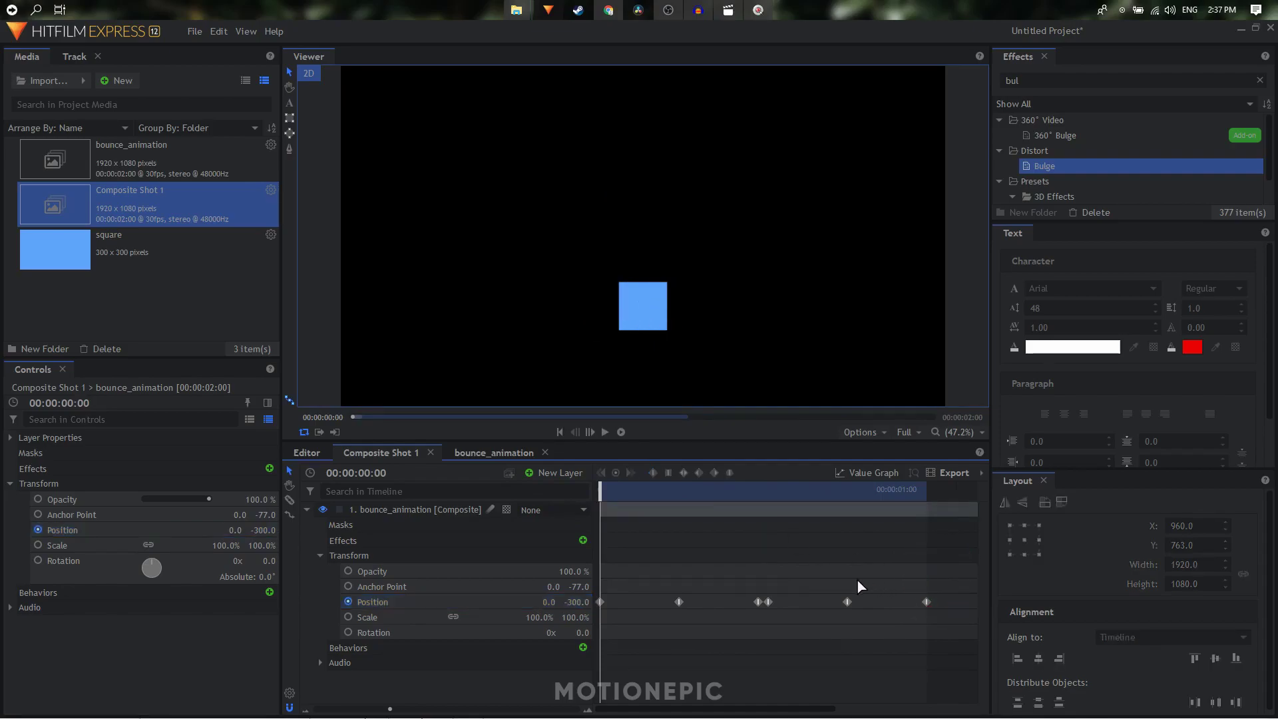
Make the two peak position keyframes at 00:00:00:08 and 00:00:00:25 manual Bezier, extending their graph handles horizontally to the neighbouring keyframes.
{"action": "left_click", "coordinate": [848, 601]}
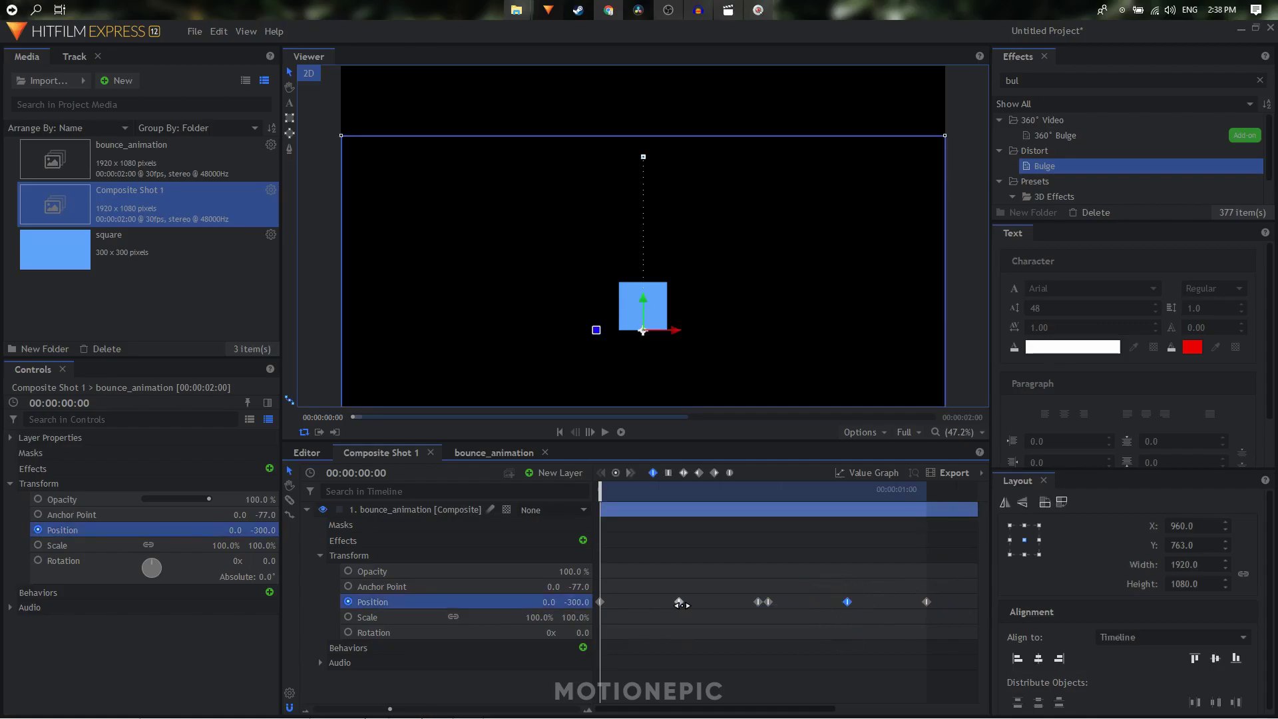
{"action": "left_click", "coordinate": [729, 473]}
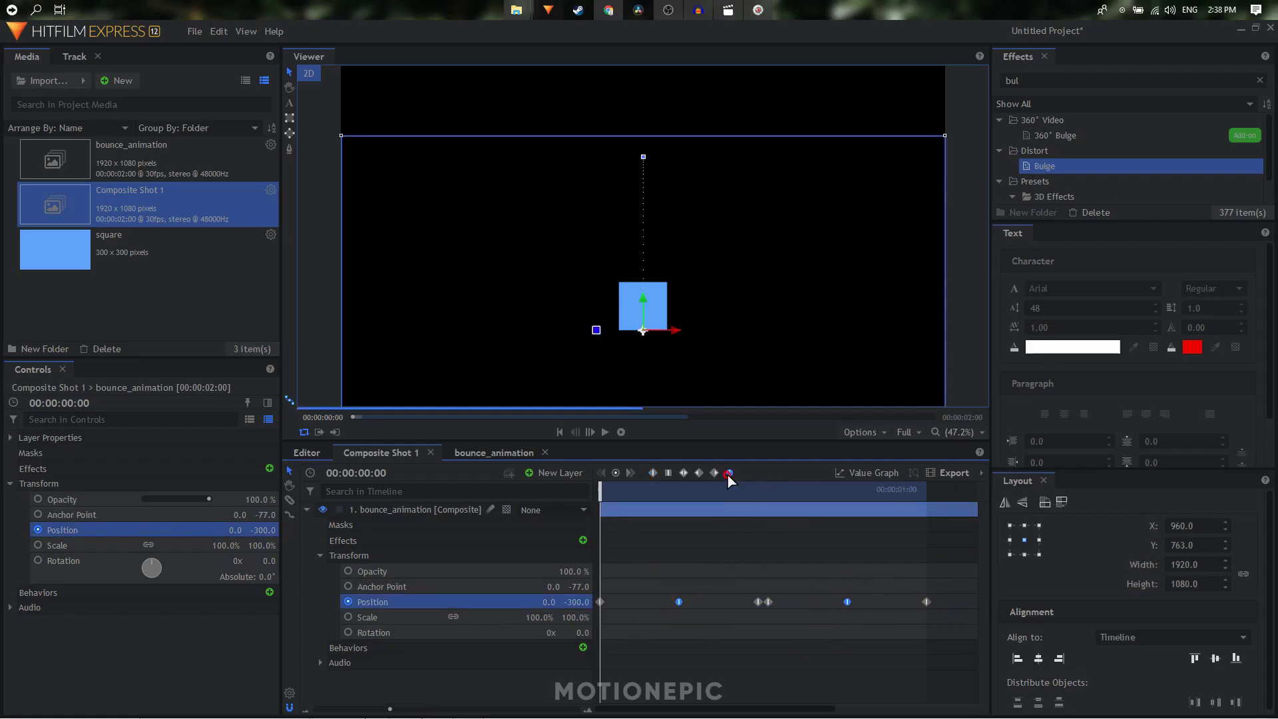
{"action": "left_click", "coordinate": [854, 474]}
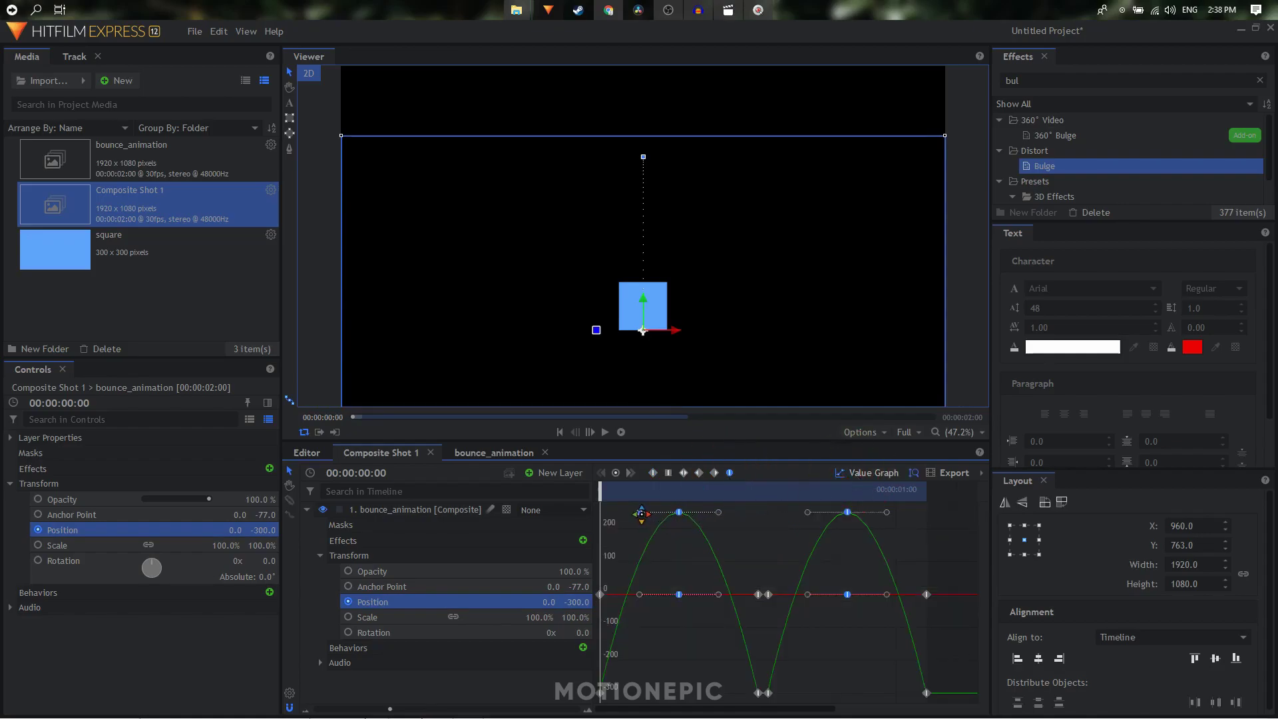
{"action": "scroll", "coordinate": [639, 522], "scroll_direction": "down", "scroll_amount": 1}
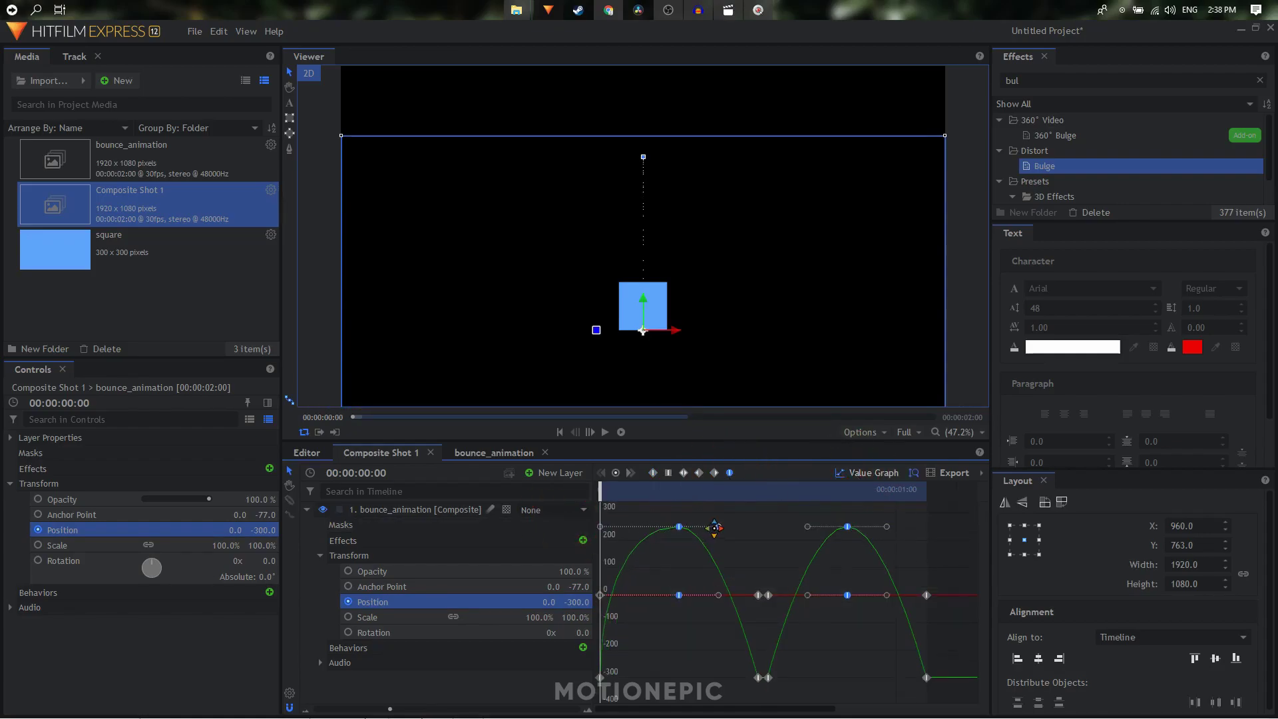
{"action": "mouse_move", "coordinate": [718, 526]}
{"action": "left_mouse_down"}
{"action": "mouse_move", "coordinate": [758, 526]}
{"action": "mouse_move", "coordinate": [732, 528]}
{"action": "left_mouse_up"}
{"action": "left_click_drag", "start_coordinate": [887, 527], "coordinate": [946, 529]}
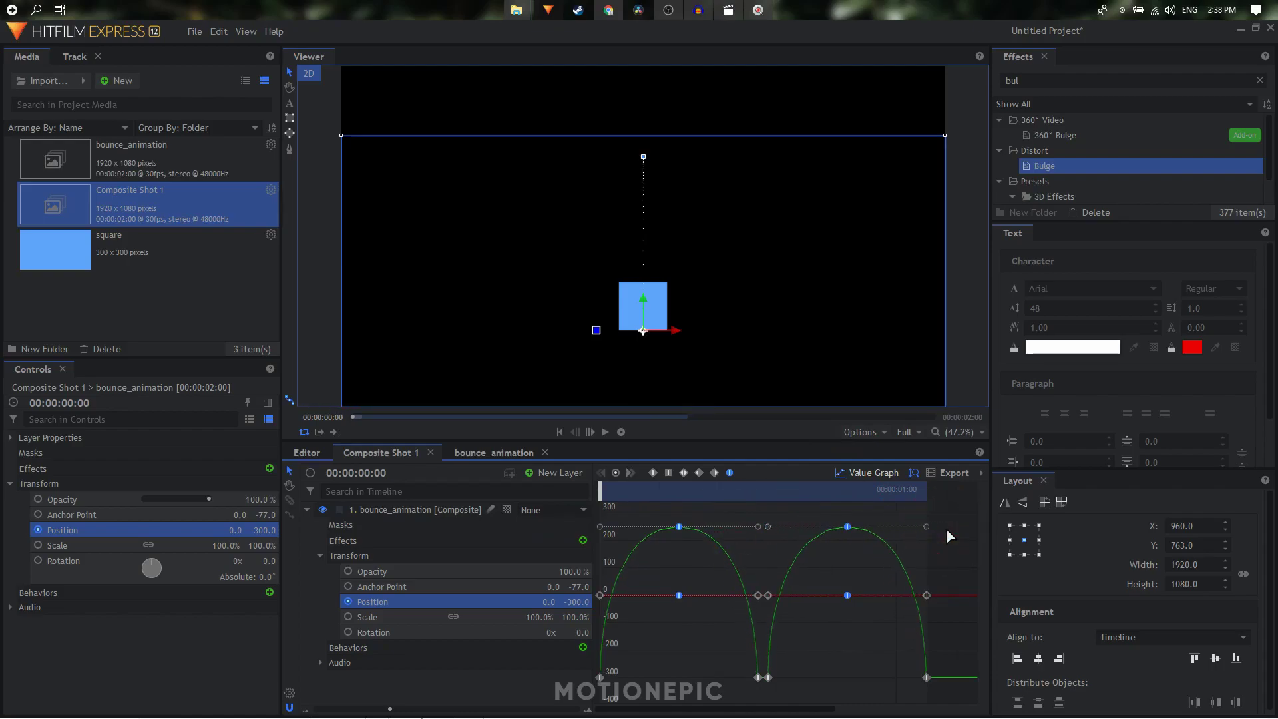
{"action": "left_click", "coordinate": [866, 473]}
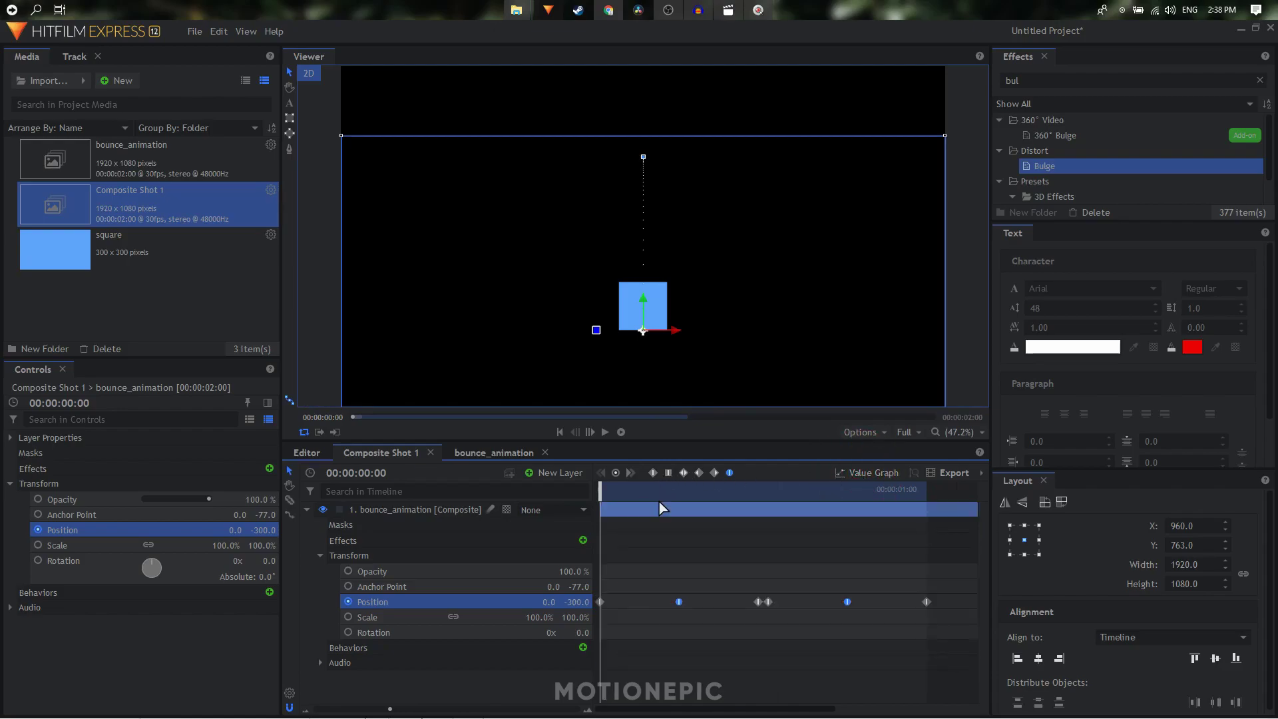
Play back the eased bounce to check its timing, and return the playhead to 00:00:00:00.
{"action": "key", "text": "space"}
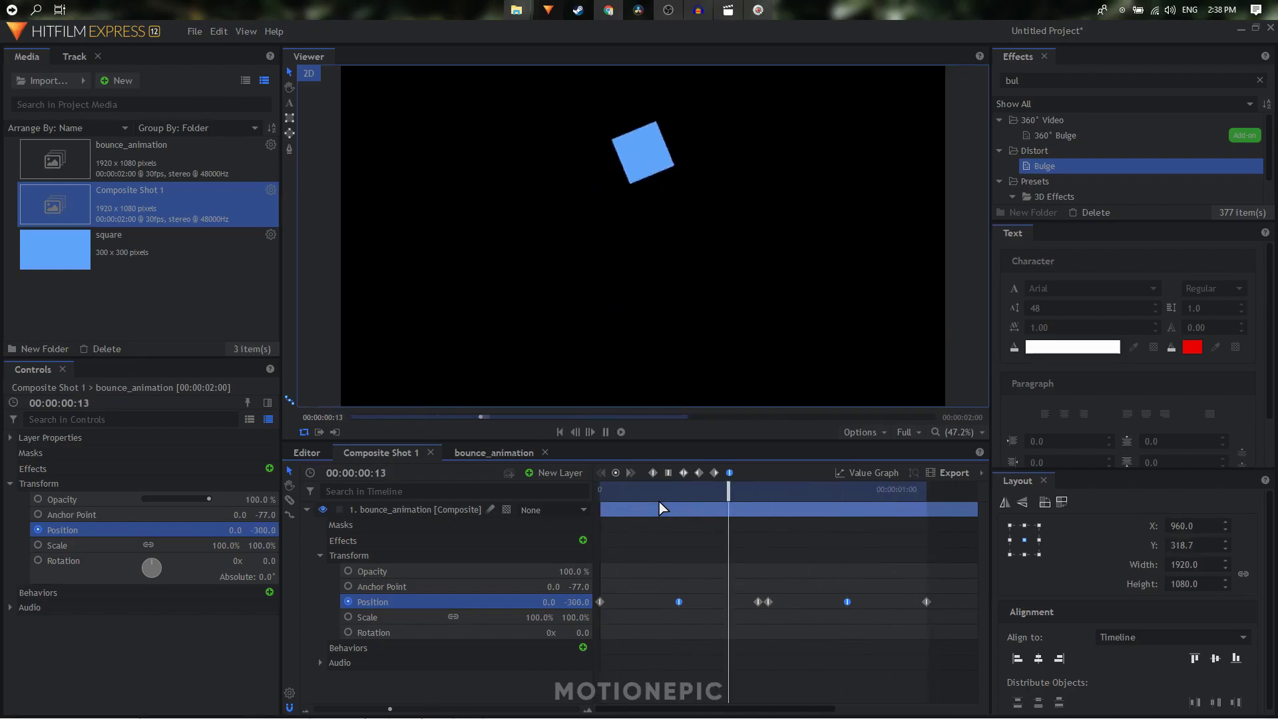
{"action": "left_click", "coordinate": [719, 492]}
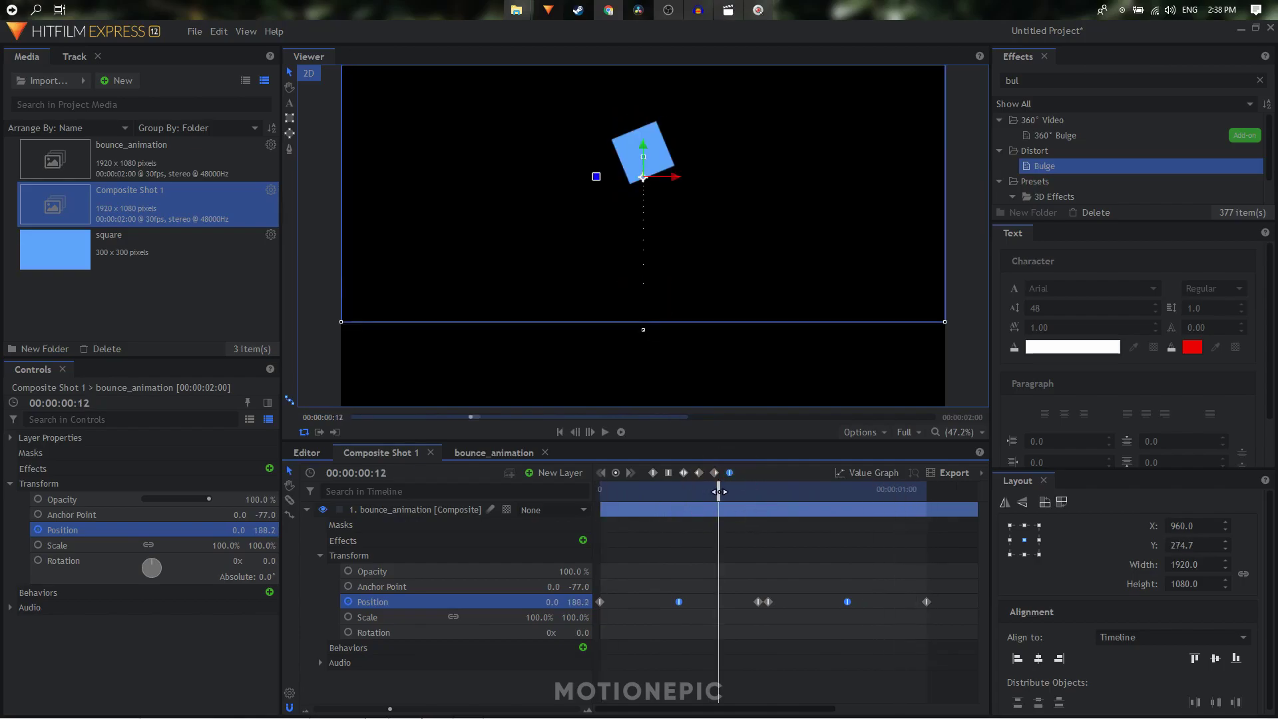
{"action": "left_click_drag", "start_coordinate": [719, 491], "coordinate": [600, 493]}
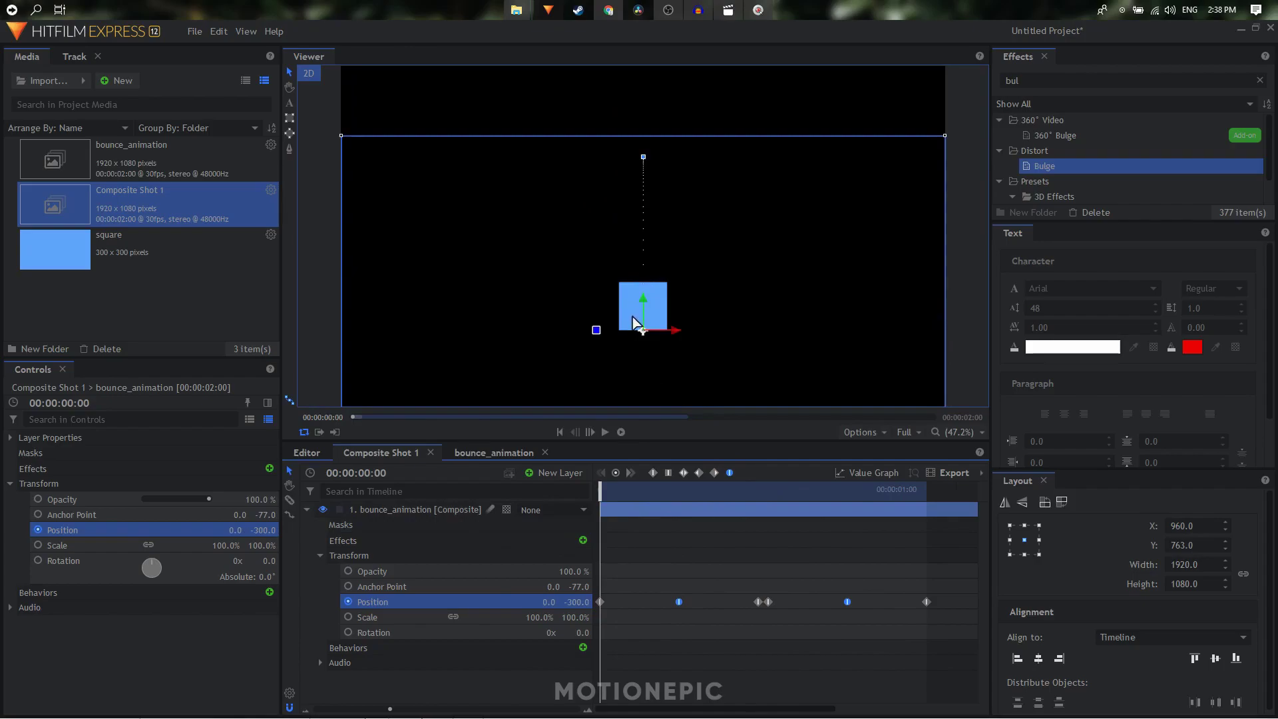
Start keyframing the layer's scale at 00:00:00:00, unlinking the axes and setting a squashed shape of 150% width and 50% height.
{"action": "left_click", "coordinate": [348, 618]}
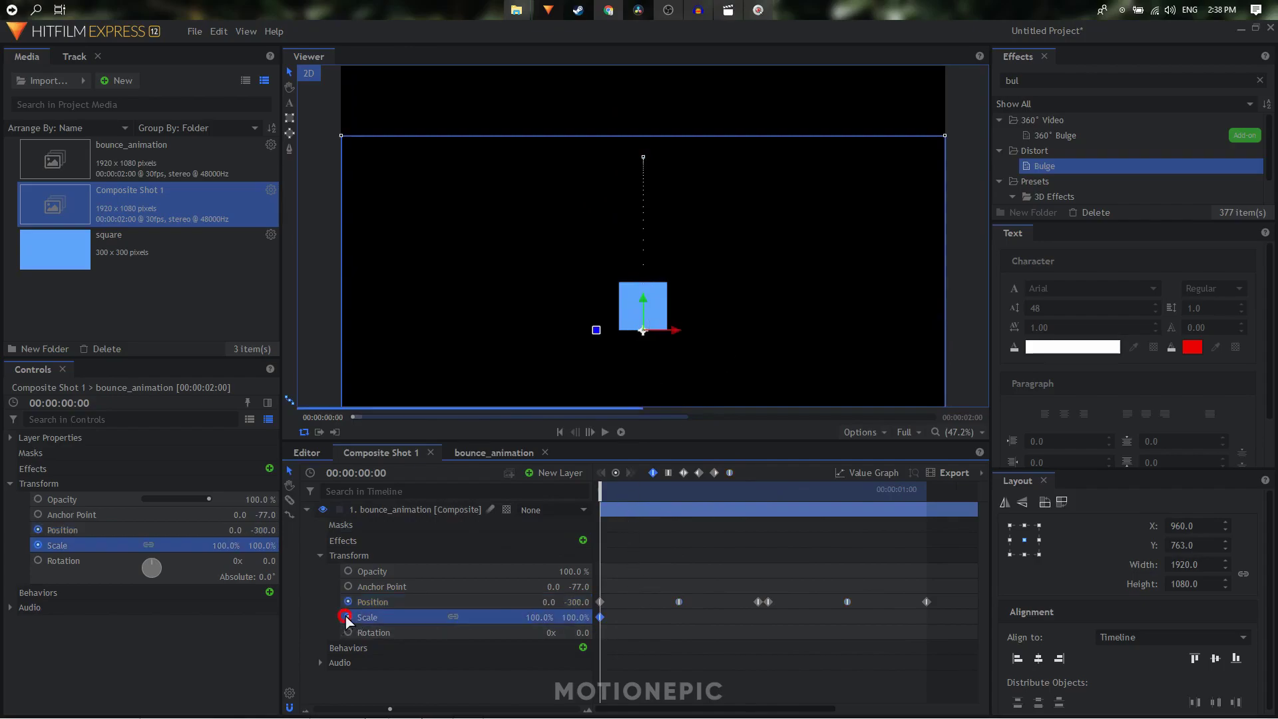
{"action": "left_click", "coordinate": [453, 617]}
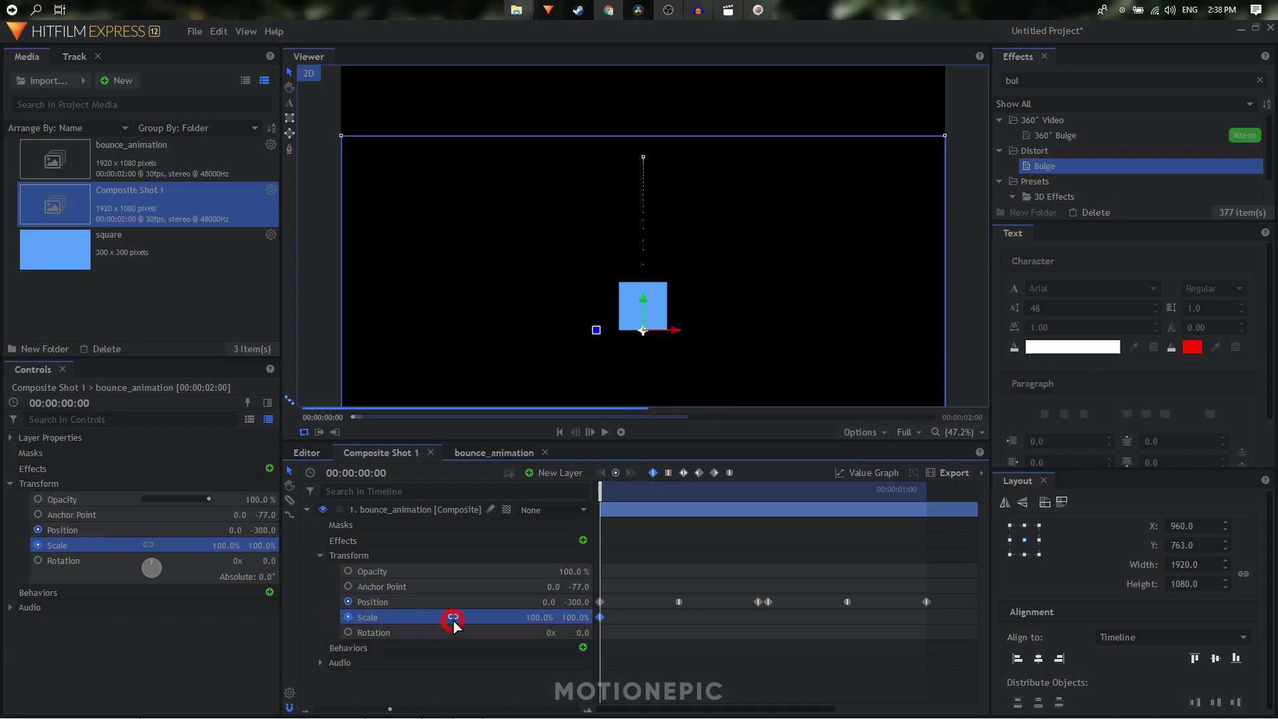
{"action": "left_click", "coordinate": [542, 617]}
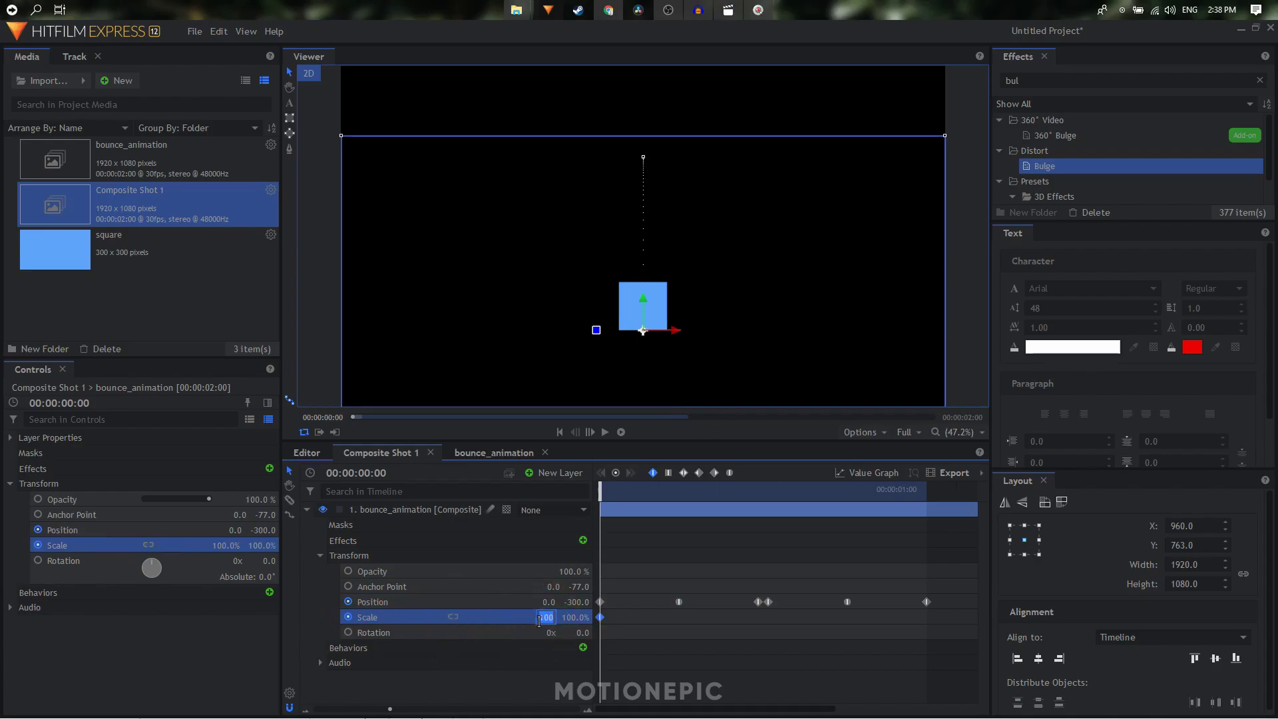
{"action": "type", "text": "150"}
{"action": "key", "text": "Return"}
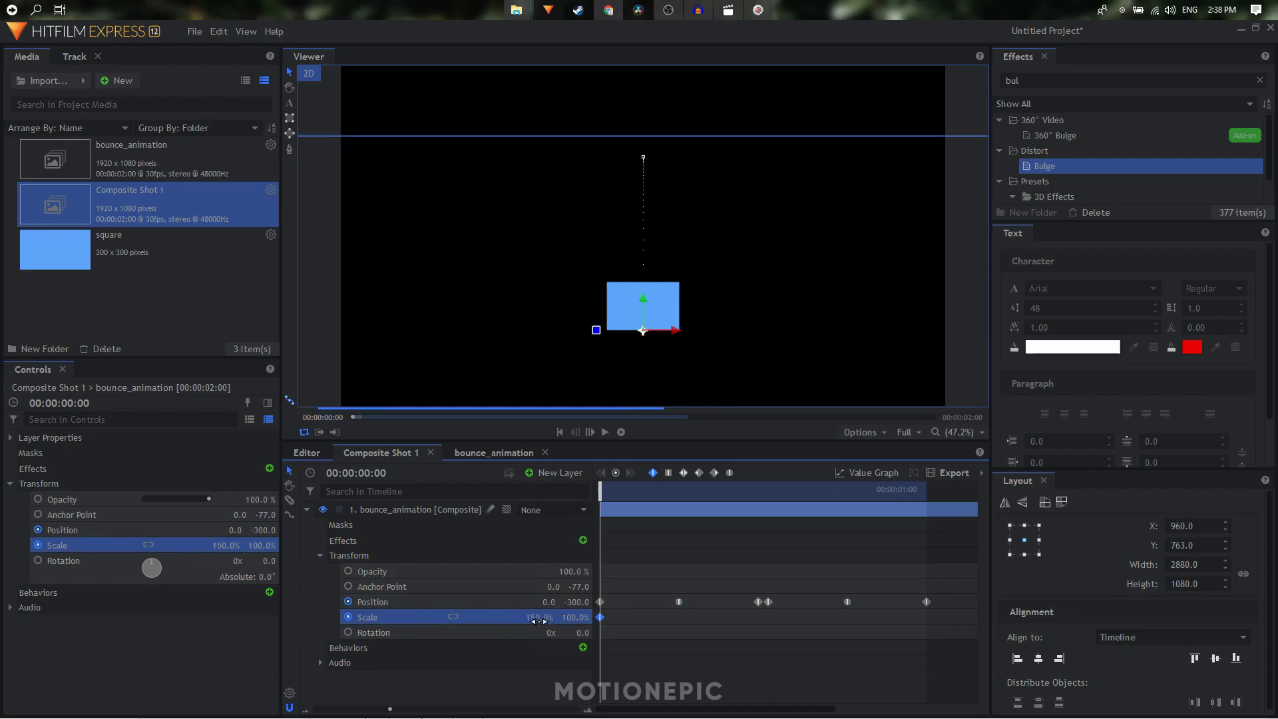
{"action": "left_click", "coordinate": [565, 617]}
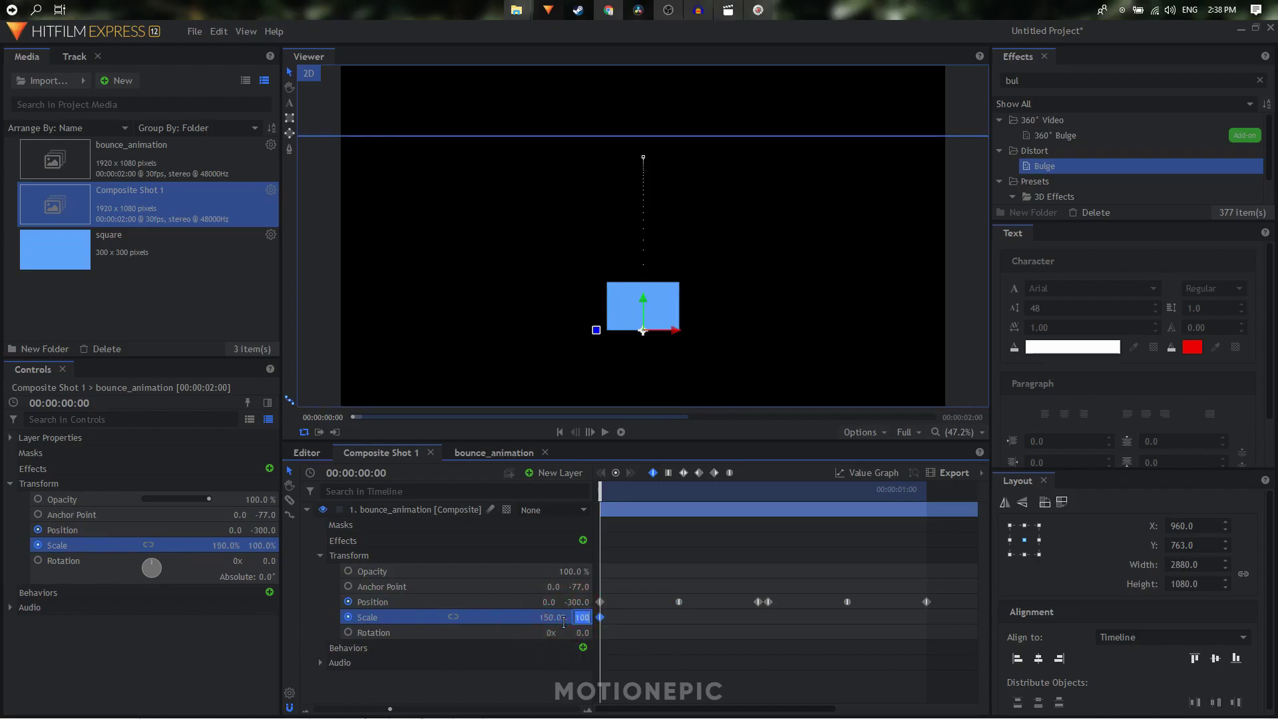
{"action": "key", "text": "Return"}
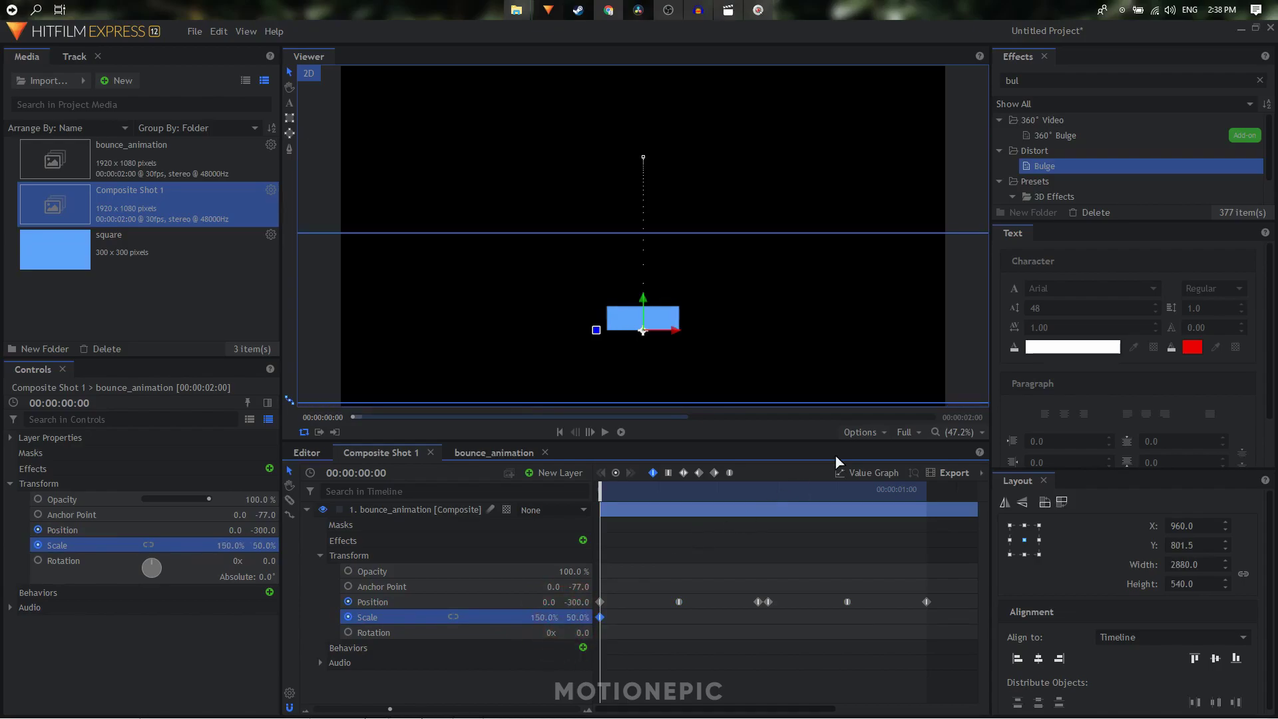
Add a stretched scale keyframe at 00:00:00:02 with 50% width and 150% height.
{"action": "key", "text": "Right"}
{"action": "key", "text": "Right"}
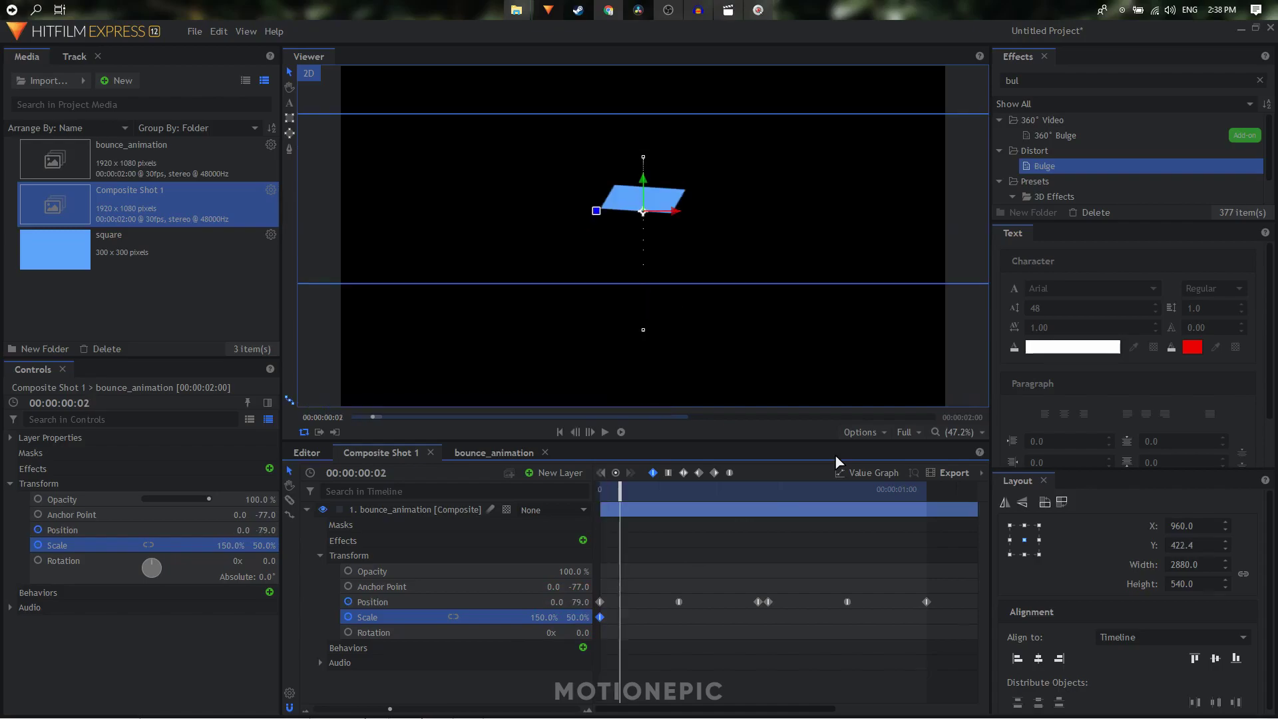
{"action": "left_click", "coordinate": [541, 619]}
{"action": "key", "text": "Tab"}
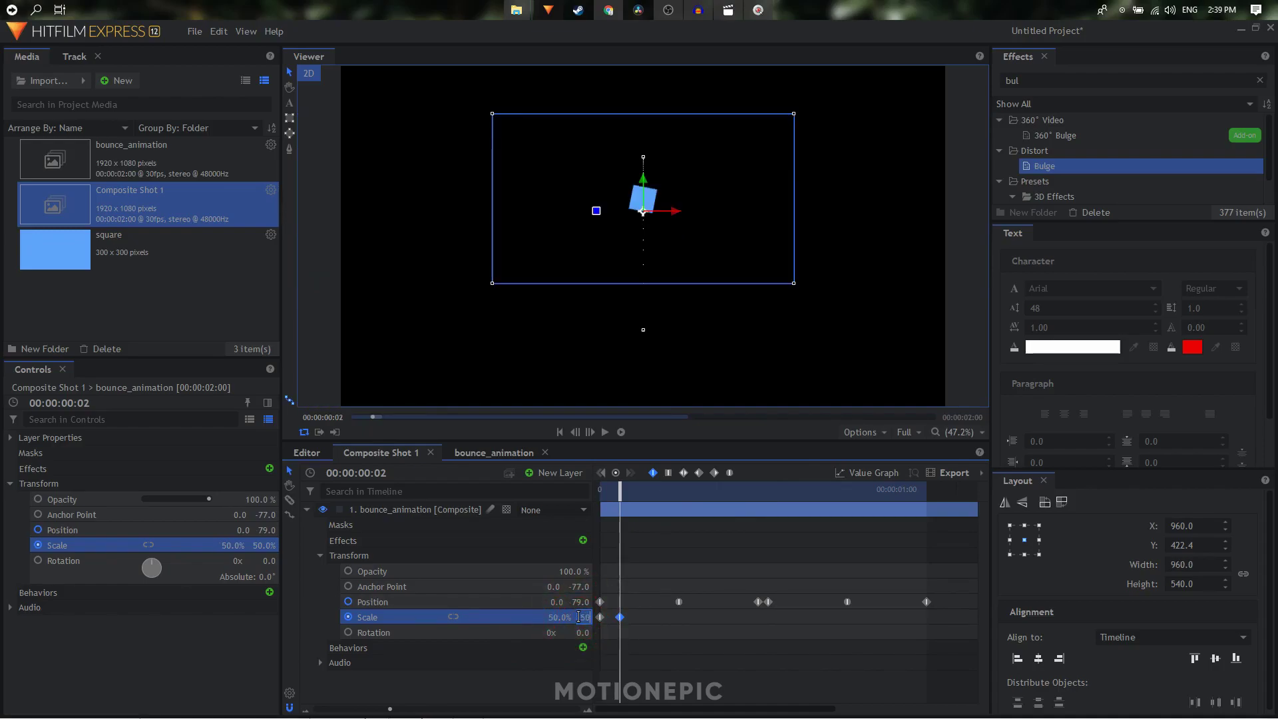
{"action": "key", "text": "Return"}
{"action": "key", "text": "Home"}
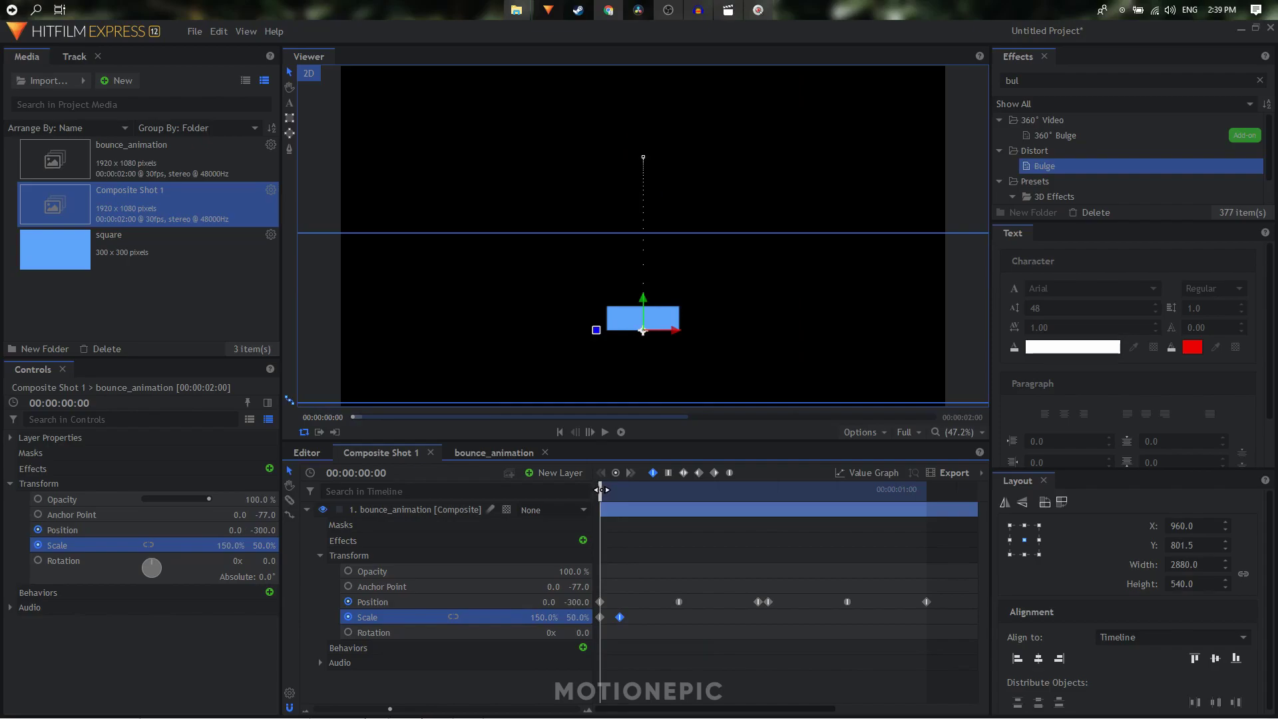
{"action": "left_click_drag", "start_coordinate": [601, 490], "coordinate": [620, 490]}
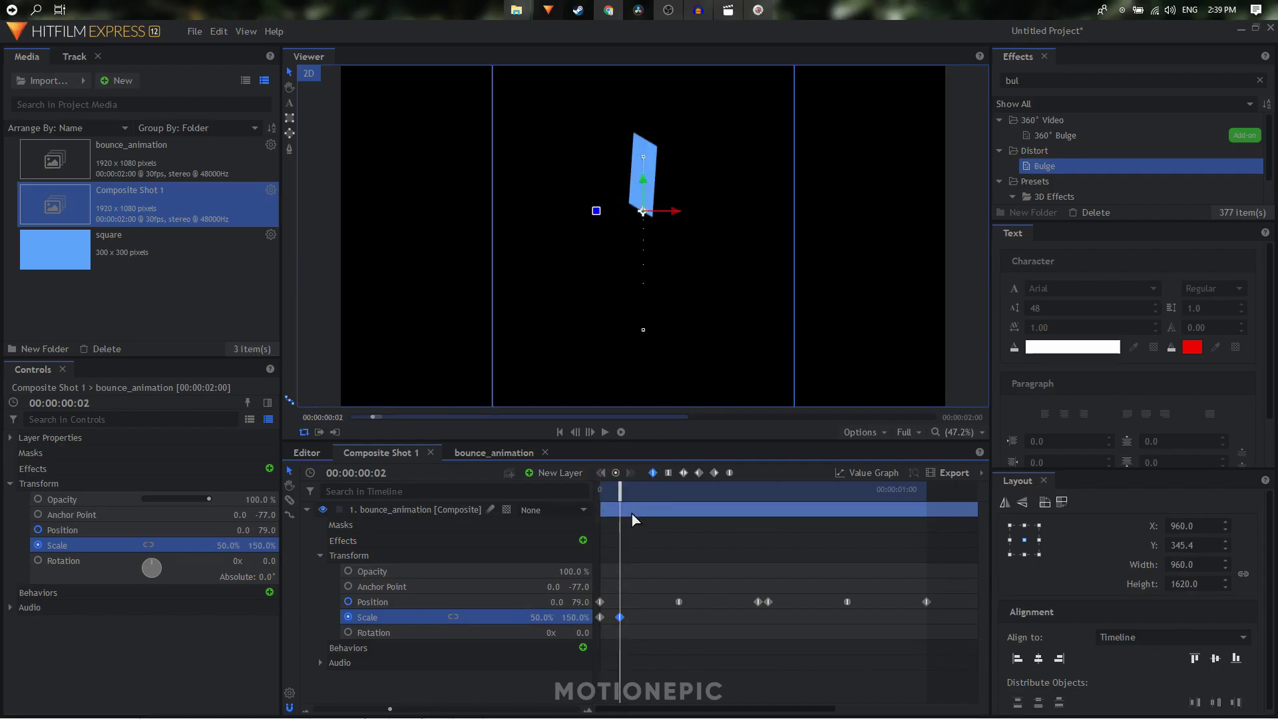
Add a scale keyframe at the first jump's peak, 00:00:00:08, with 100% width and 100% height.
{"action": "left_click_drag", "start_coordinate": [619, 492], "coordinate": [677, 493]}
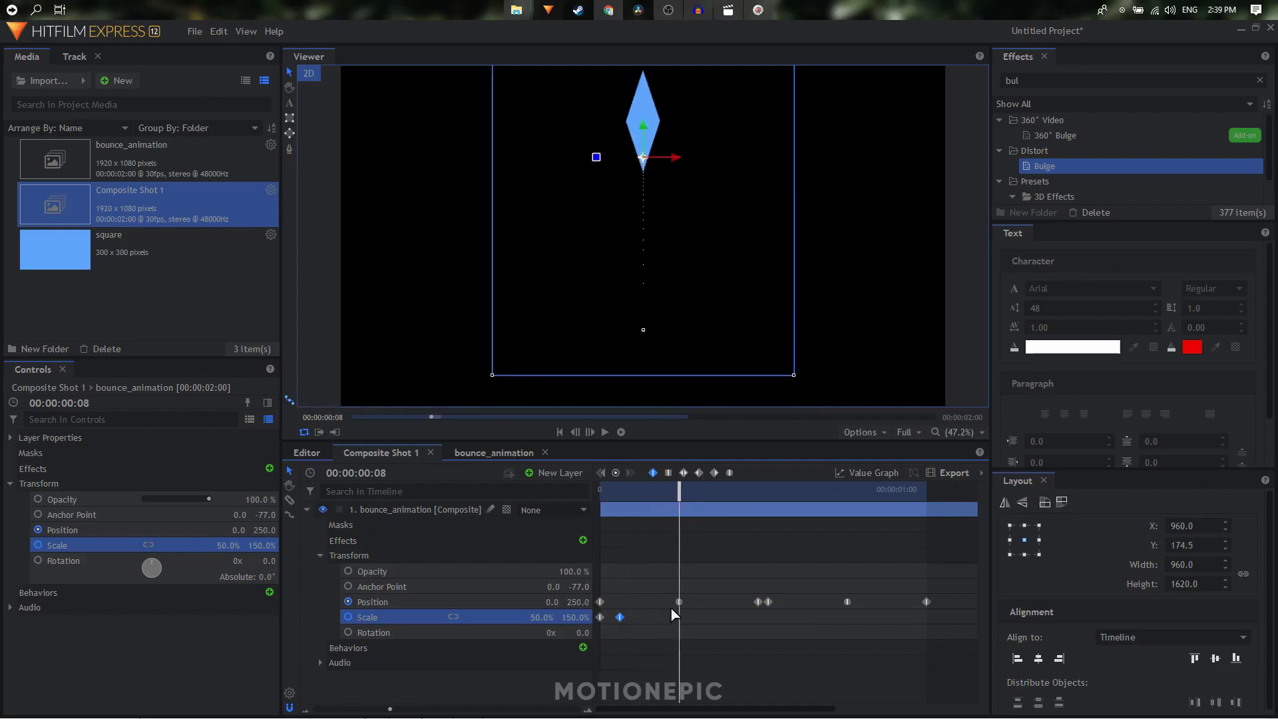
{"action": "left_click", "coordinate": [545, 617]}
{"action": "key", "text": "Return"}
{"action": "left_click", "coordinate": [574, 617]}
{"action": "type", "text": "100"}
{"action": "key", "text": "Return"}
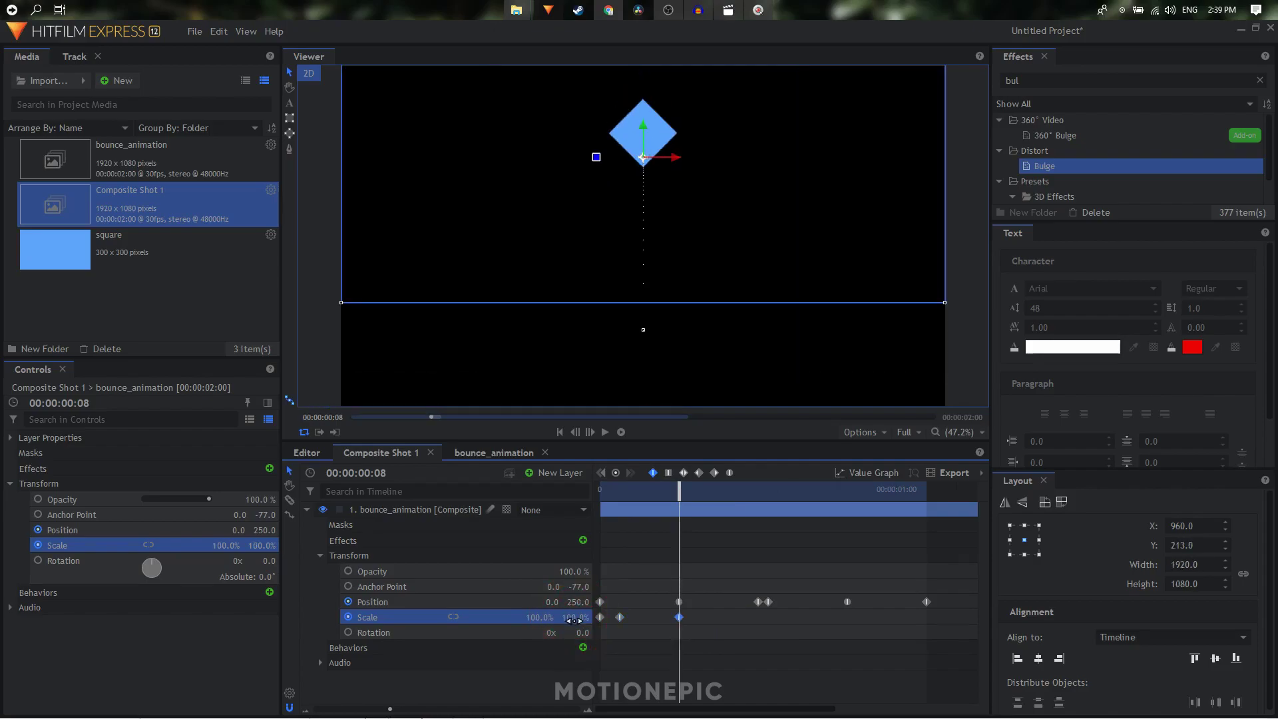
Copy the stretched scale keyframe from 00:00:00:02 to 00:00:00:15, just before the shape lands.
{"action": "left_click_drag", "start_coordinate": [678, 492], "coordinate": [748, 496]}
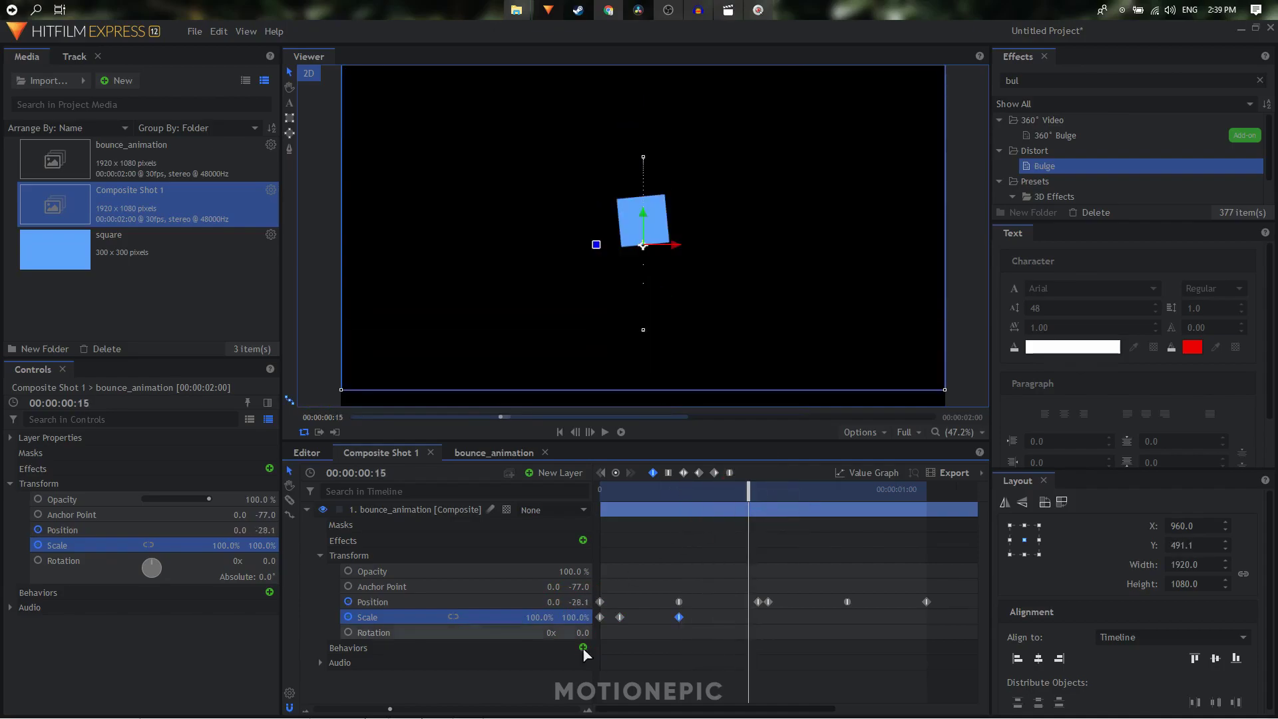
{"action": "left_click", "coordinate": [638, 617]}
{"action": "left_click", "coordinate": [620, 617]}
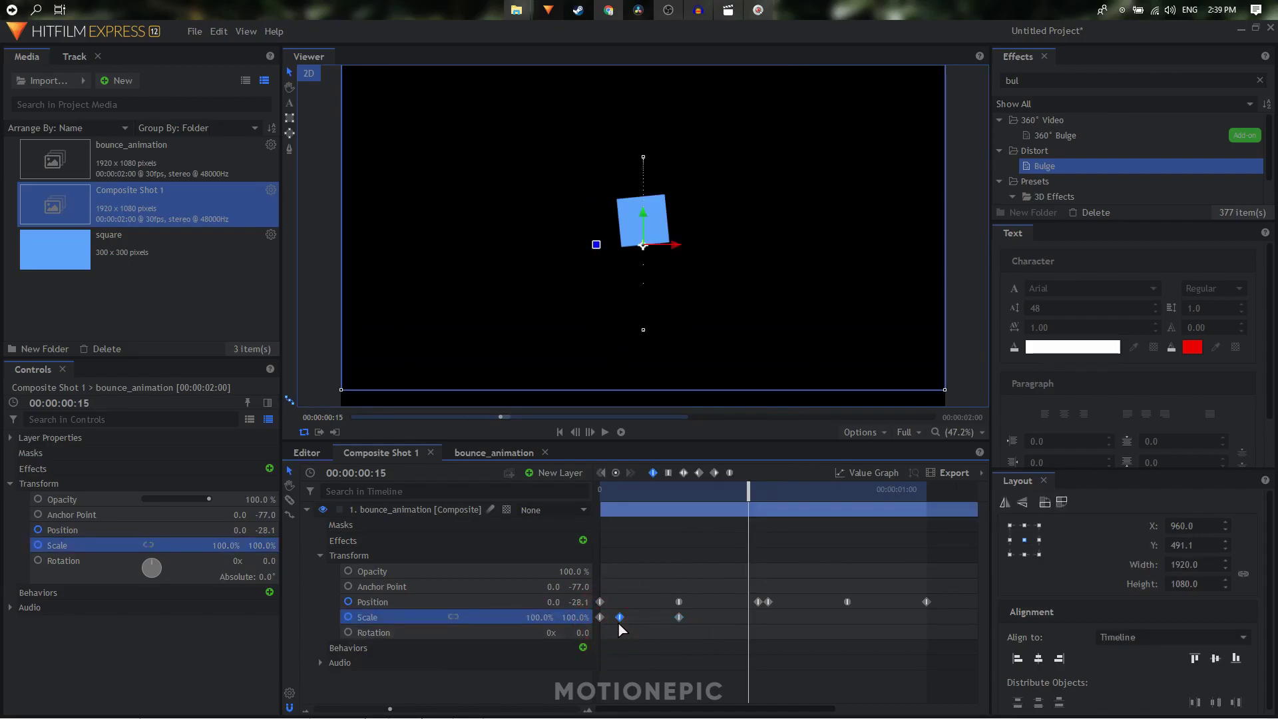
{"action": "key", "text": "ctrl+v"}
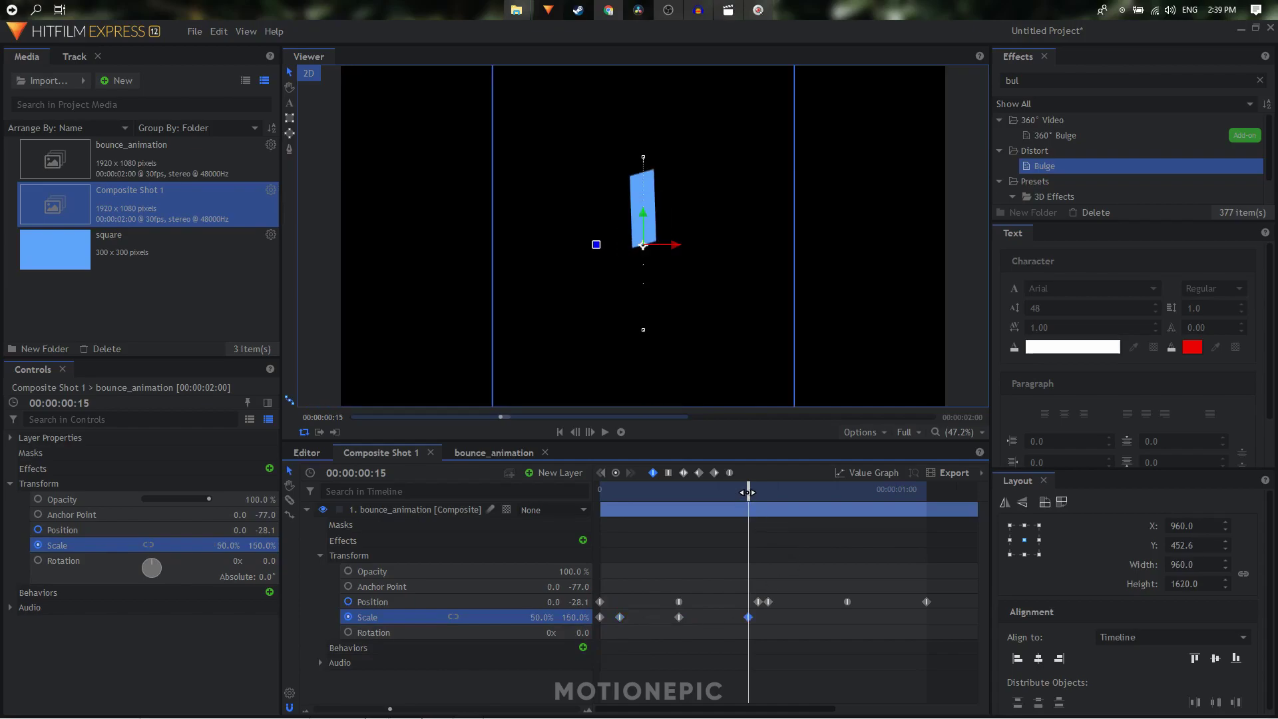
Copy the squashed scale keyframe from 00:00:00:00 to 00:00:00:17, where the pentagon starts its jump.
{"action": "left_click_drag", "start_coordinate": [748, 492], "coordinate": [767, 497]}
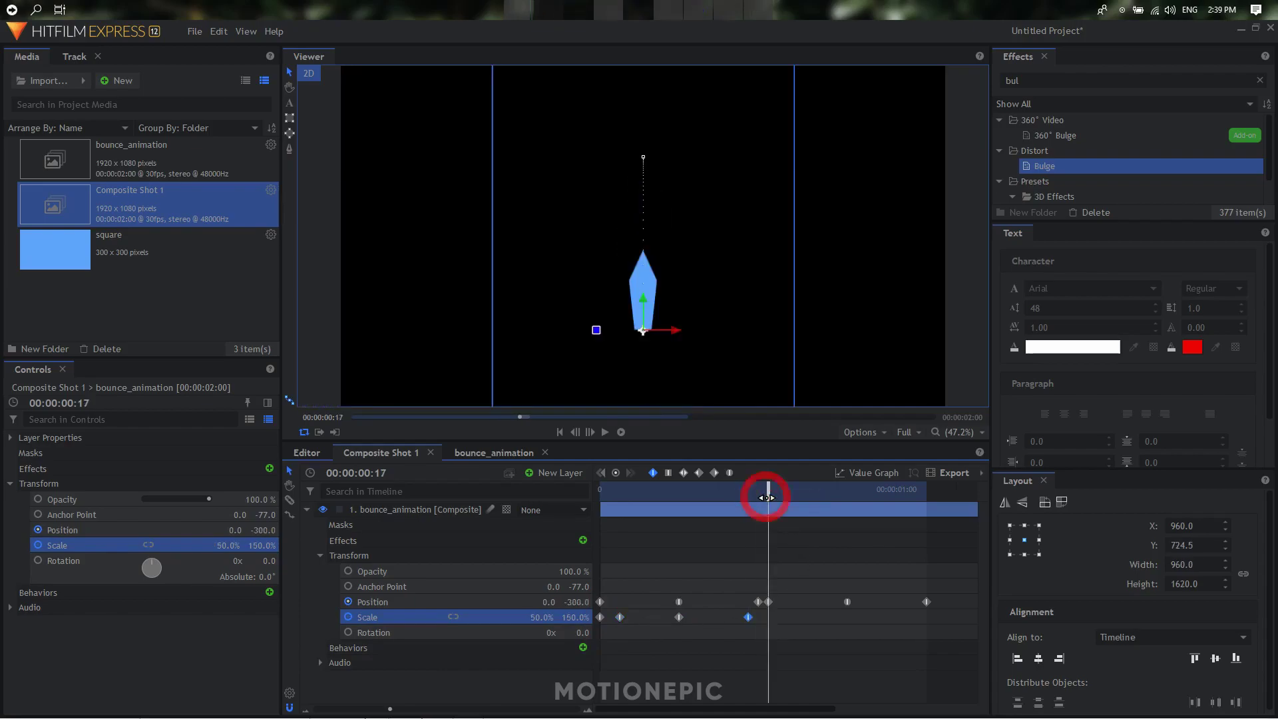
{"action": "mouse_move", "coordinate": [769, 602]}
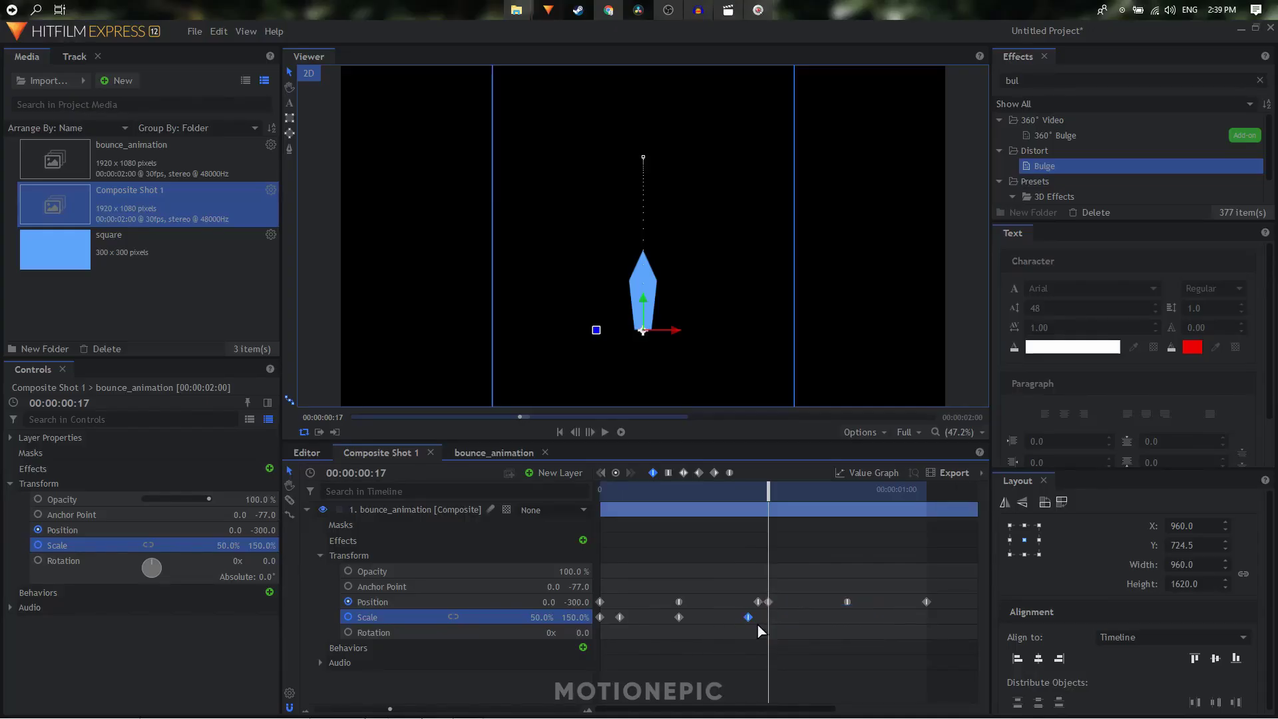
{"action": "left_click", "coordinate": [601, 616]}
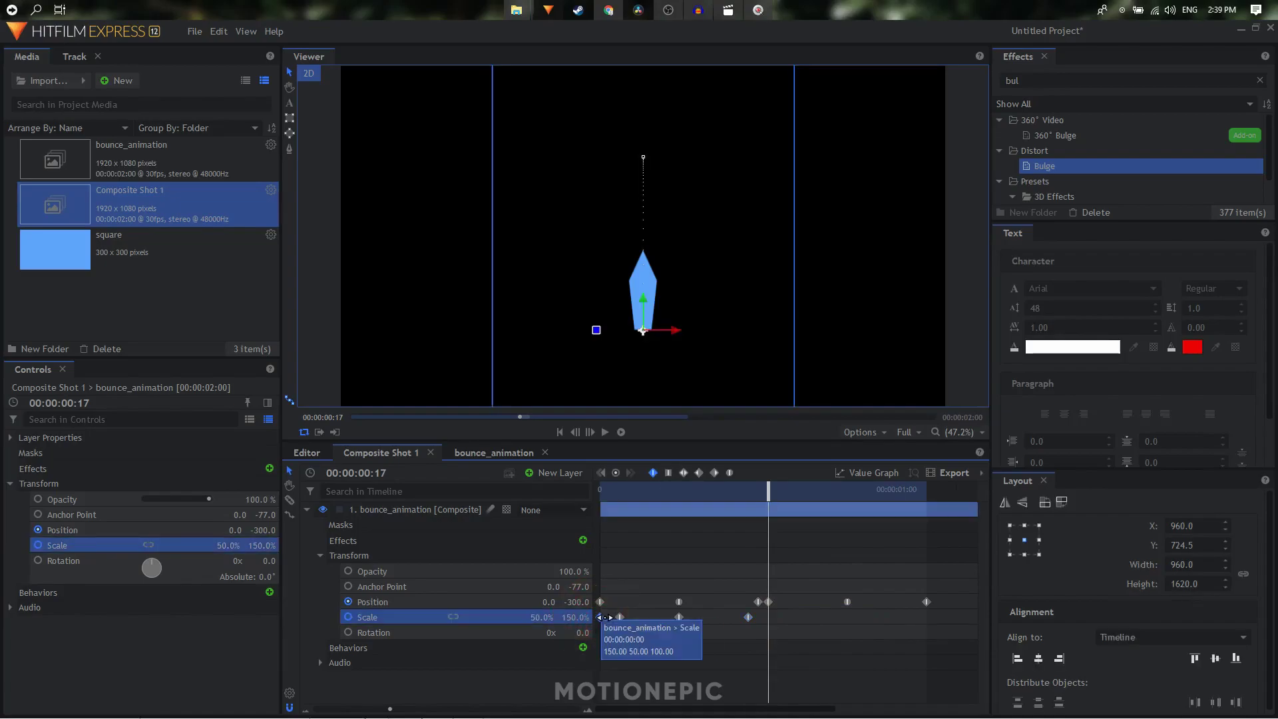
{"action": "key", "text": "ctrl+v"}
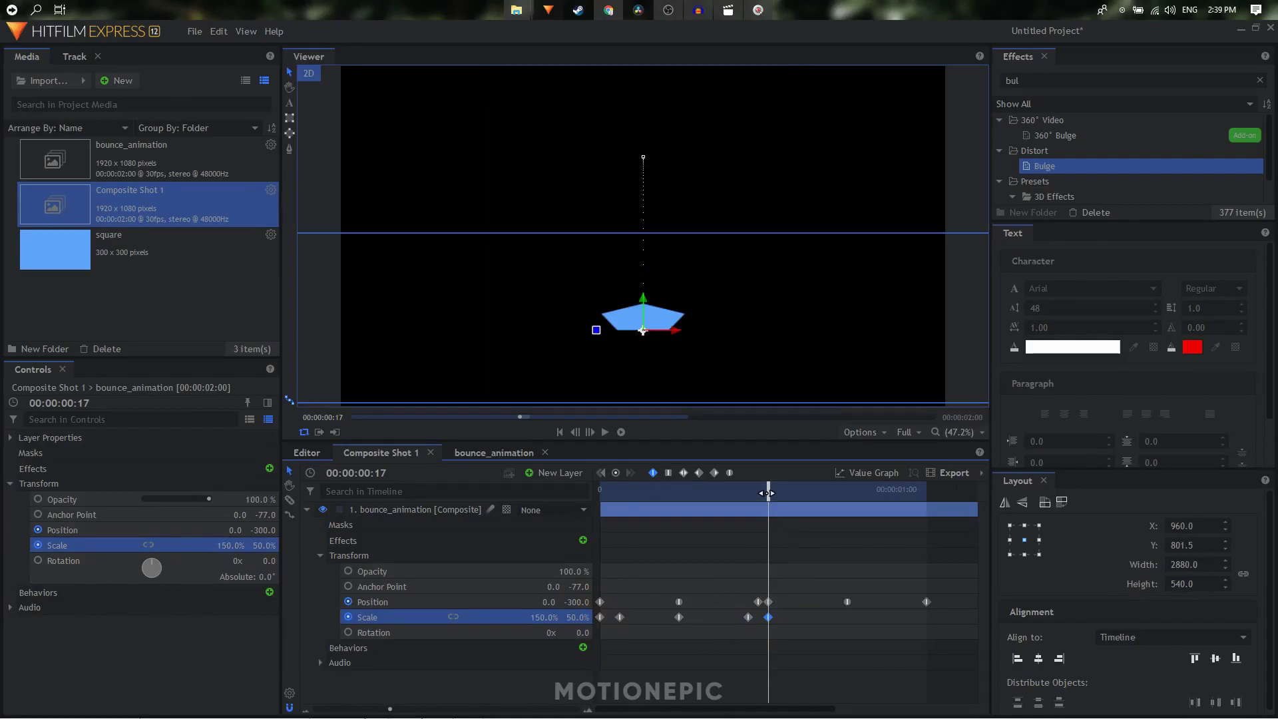
Add a scale keyframe at the pentagon's peak, 00:00:00:25, with both width and height at 100%.
{"action": "left_click_drag", "start_coordinate": [768, 492], "coordinate": [846, 507]}
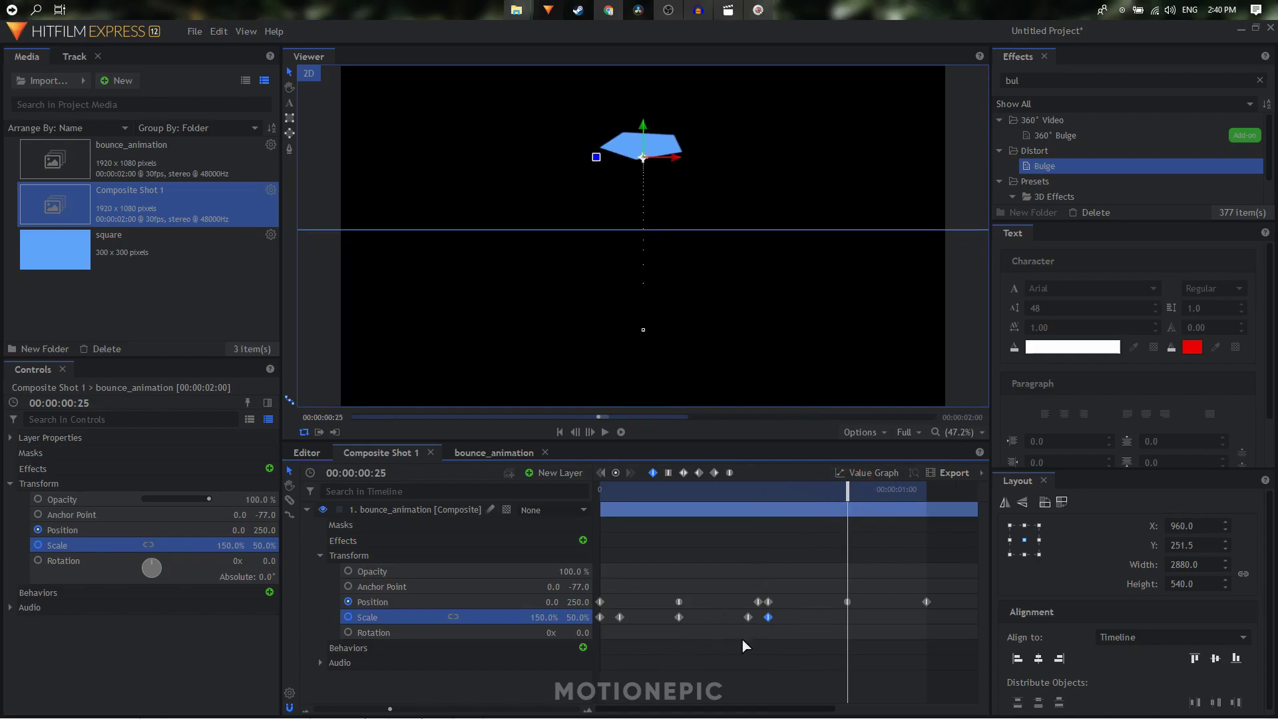
{"action": "left_click", "coordinate": [545, 618]}
{"action": "type", "text": "100"}
{"action": "key", "text": "Tab"}
{"action": "type", "text": "10"}
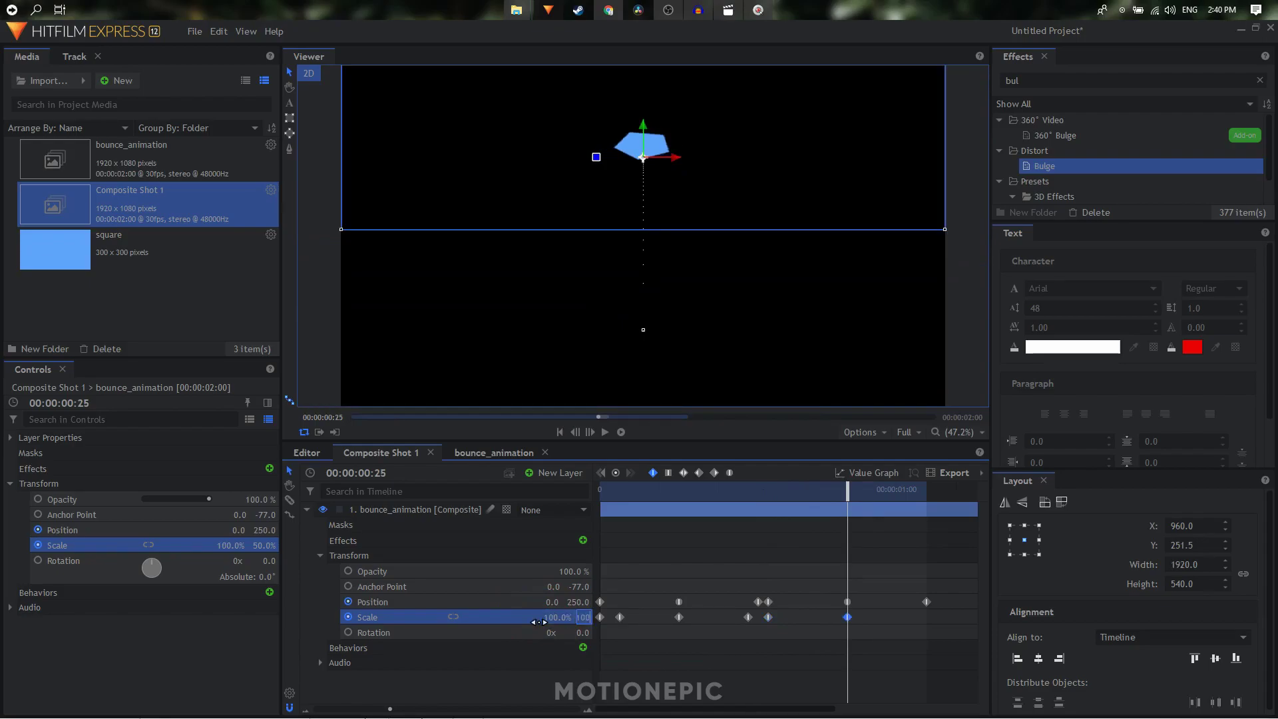
{"action": "type", "text": "0"}
{"action": "key", "text": "Return"}
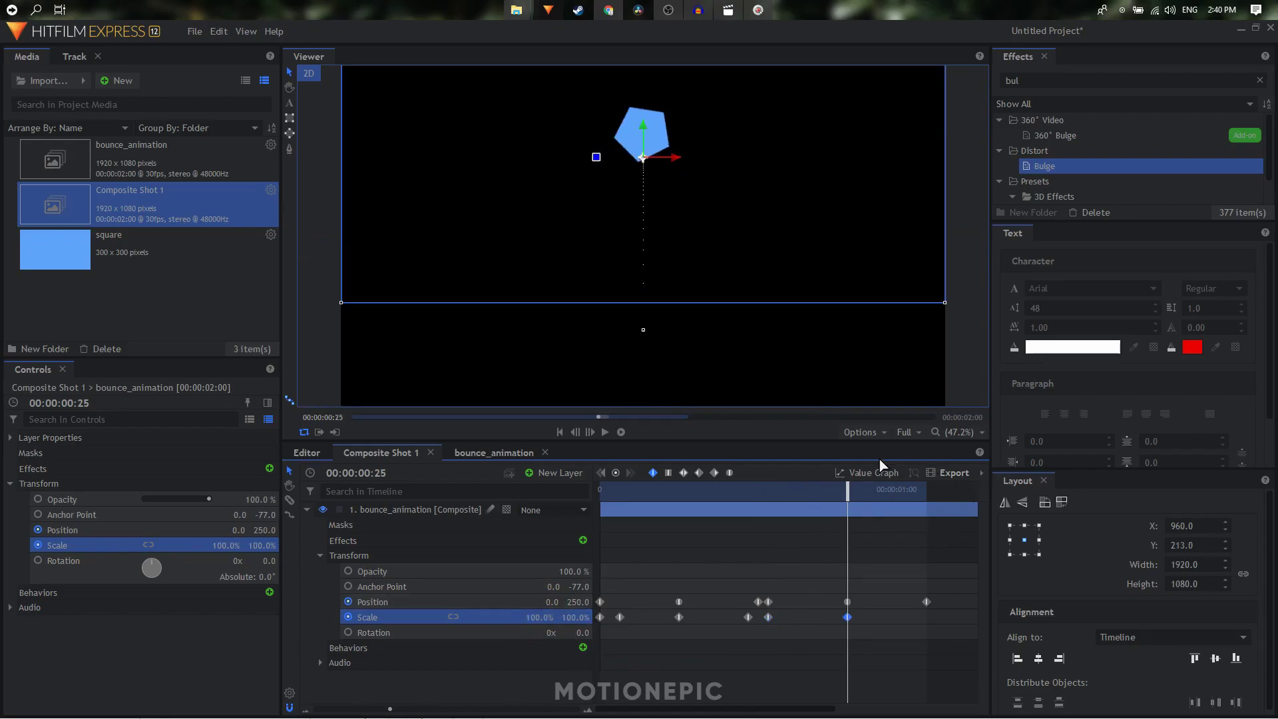
Copy the stretched scale keyframe to 00:00:01:02 and the squashed scale keyframe to 00:00:01:04.
{"action": "left_click_drag", "start_coordinate": [847, 493], "coordinate": [928, 496]}
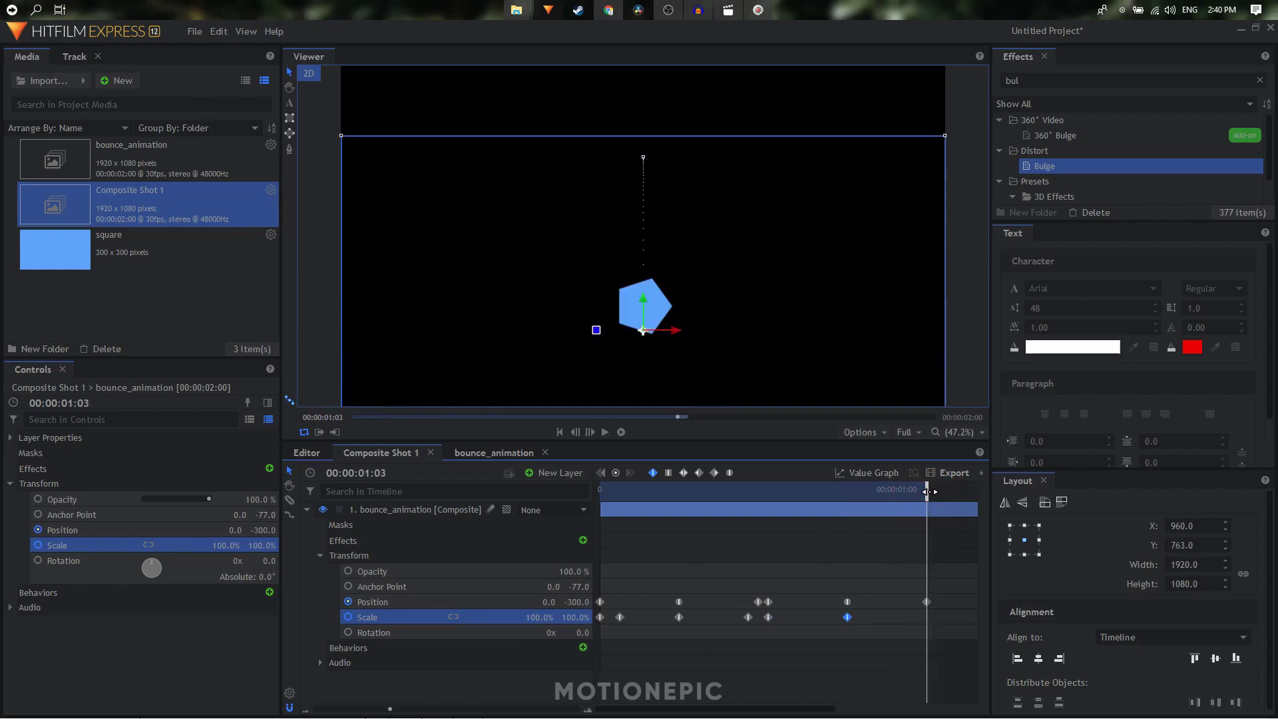
{"action": "left_click_drag", "start_coordinate": [928, 491], "coordinate": [922, 492]}
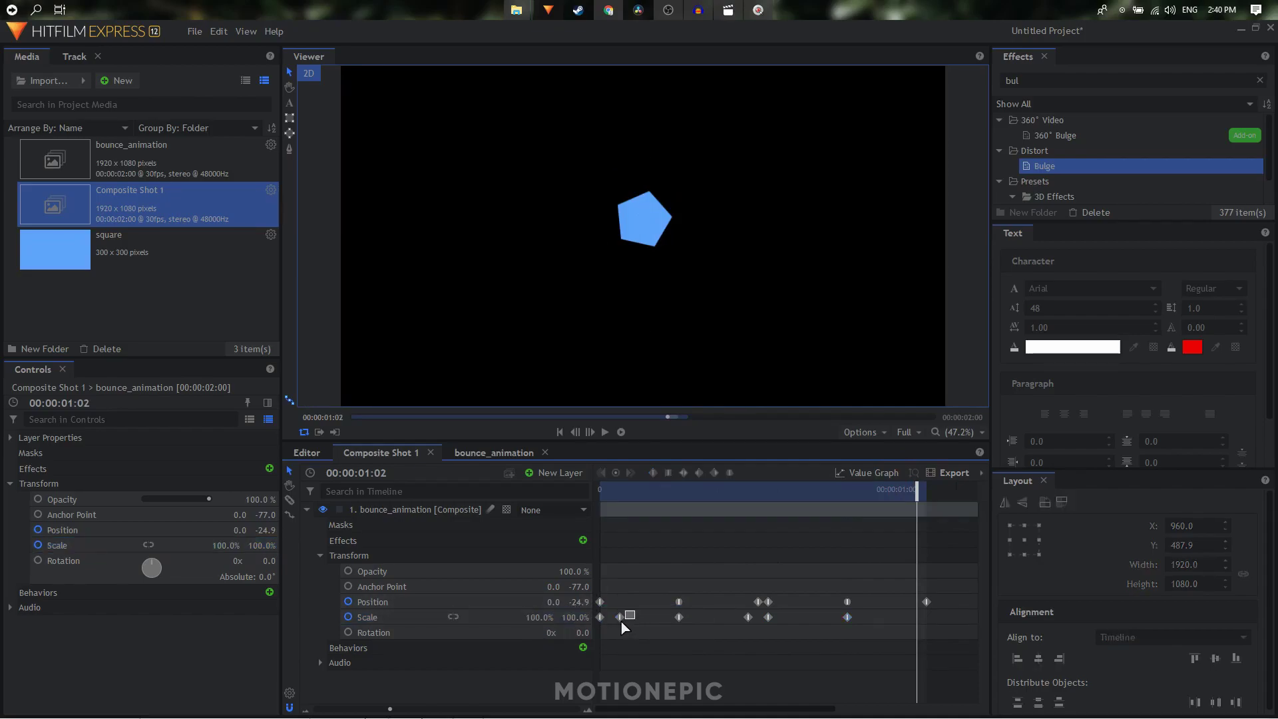
{"action": "key", "text": "ctrl+v"}
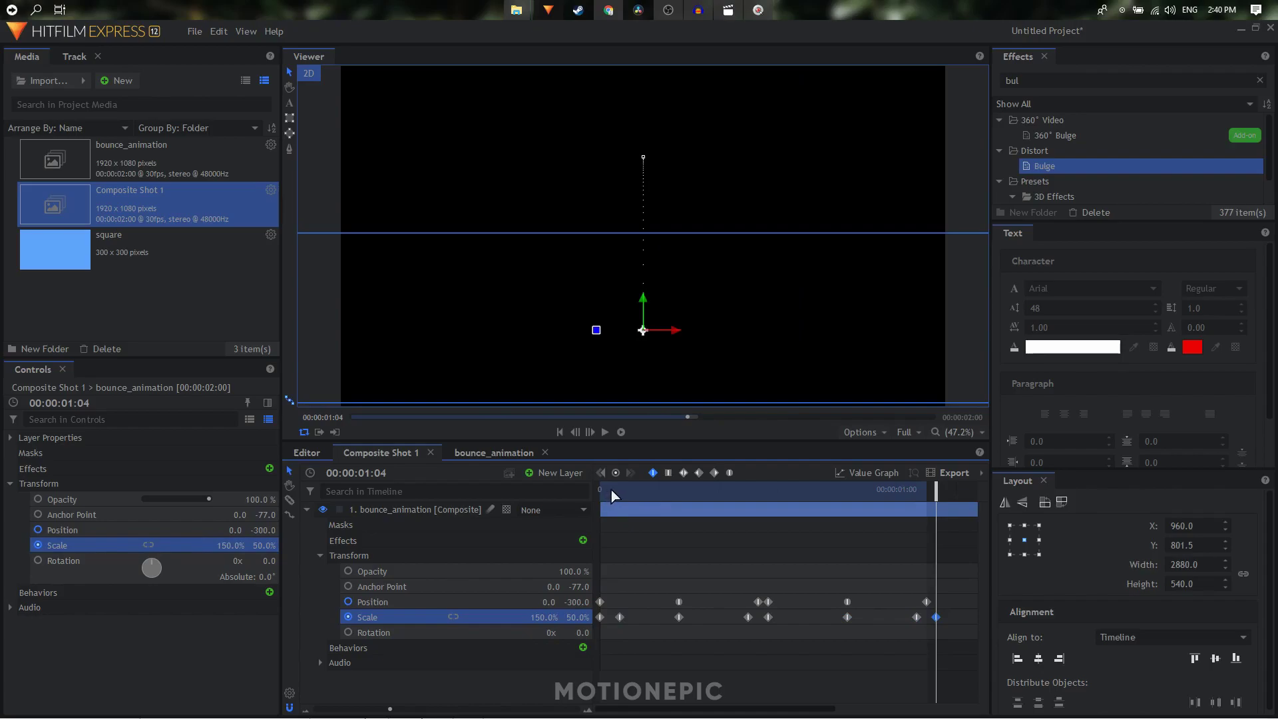
Convert all scale keyframes of the bounce_animation layer to manual bezier interpolation.
{"action": "left_click_drag", "start_coordinate": [613, 496], "coordinate": [903, 498]}
{"action": "left_click_drag", "start_coordinate": [942, 640], "coordinate": [597, 618]}
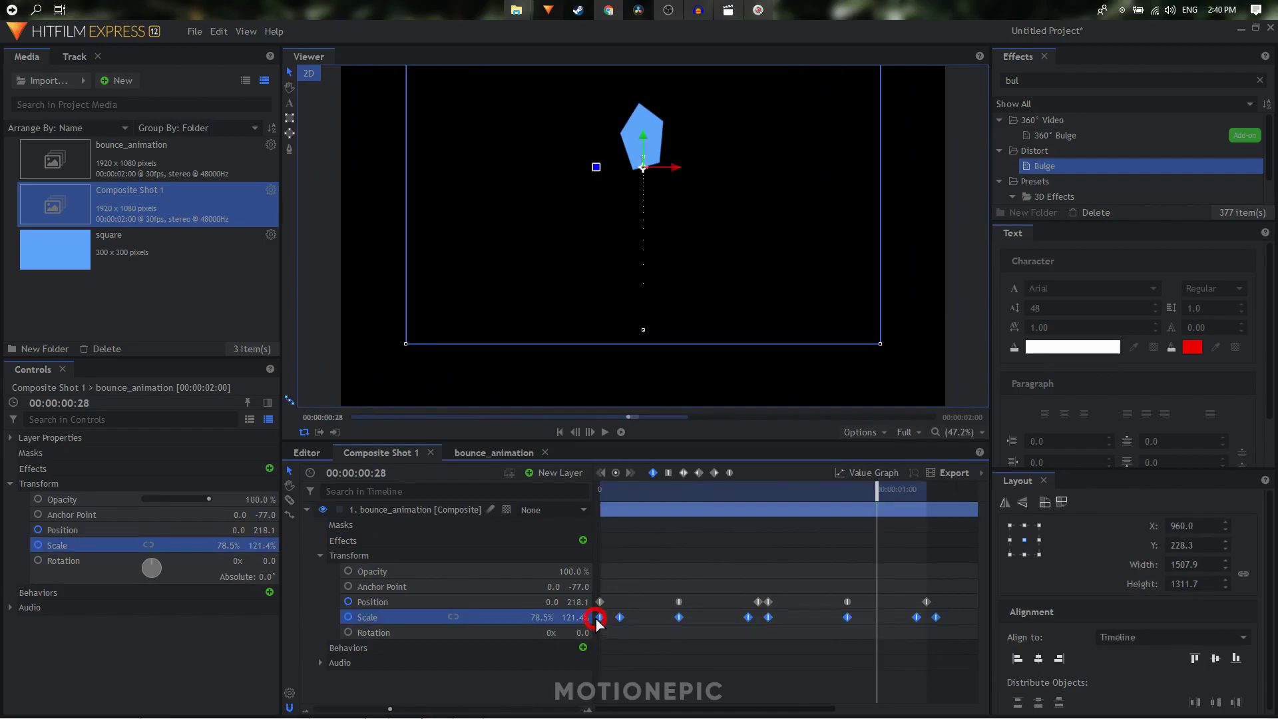
{"action": "left_click", "coordinate": [730, 473]}
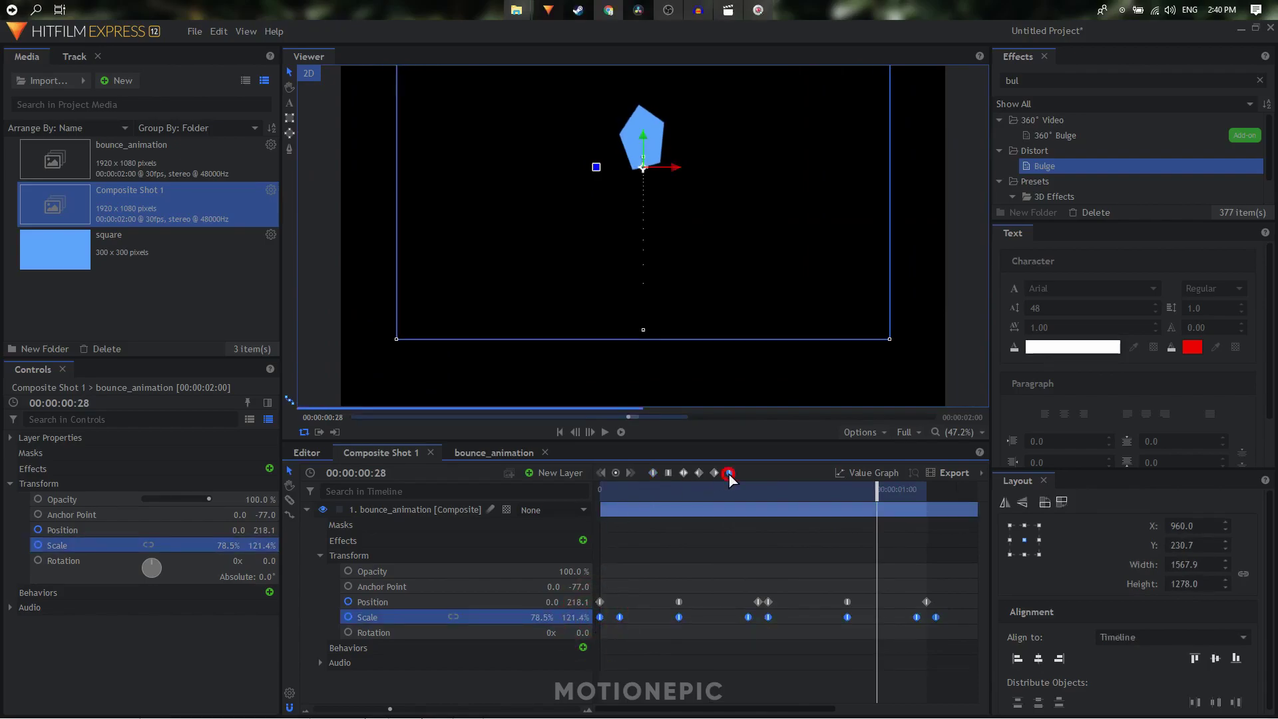
Lengthen the bezier handles of the 100% scale keyframes at 00:00:00:08 and 00:00:00:25 on the value graph, and preview the animation from the start.
{"action": "left_click", "coordinate": [868, 474]}
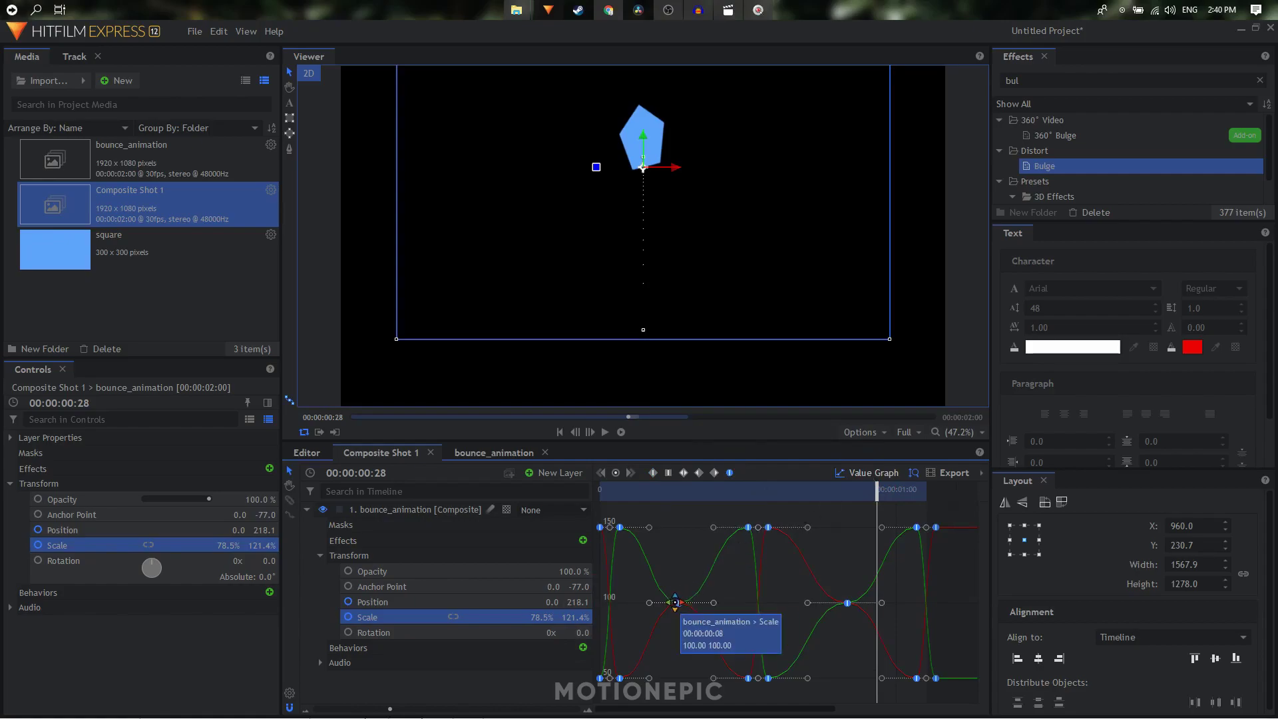
{"action": "left_click", "coordinate": [675, 603]}
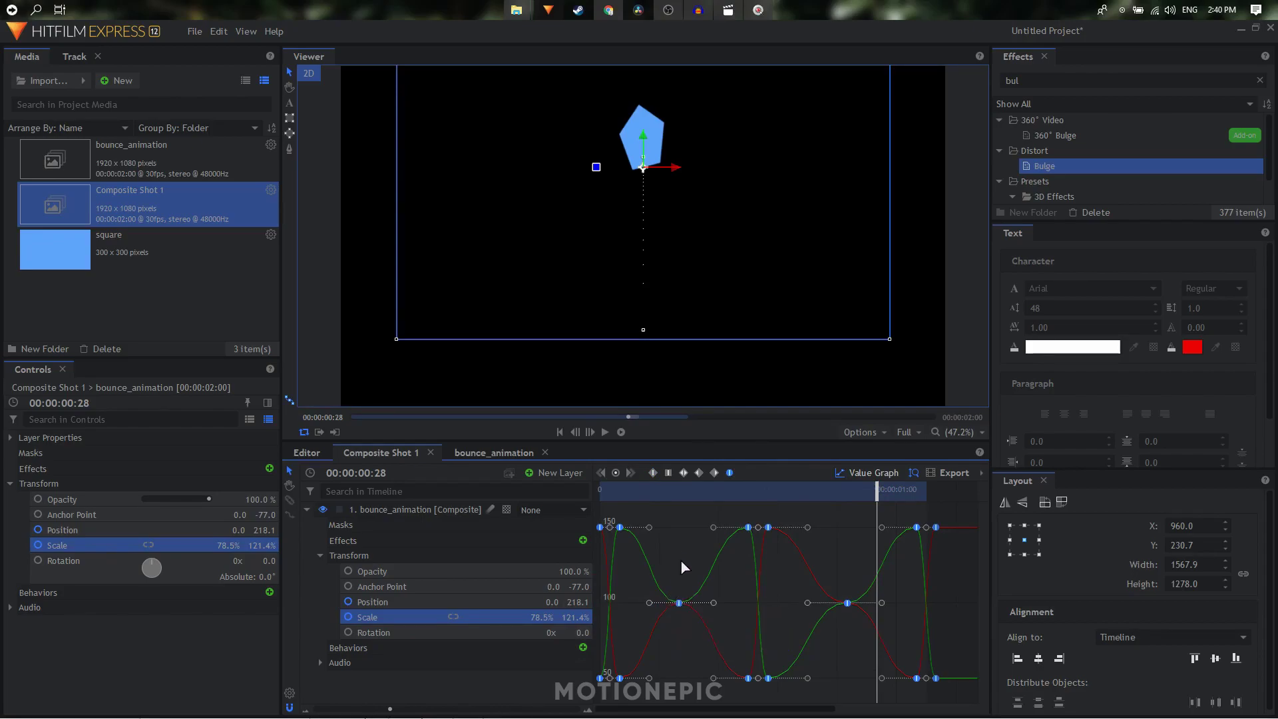
{"action": "left_click_drag", "start_coordinate": [654, 606], "coordinate": [749, 602]}
{"action": "left_click", "coordinate": [746, 604]}
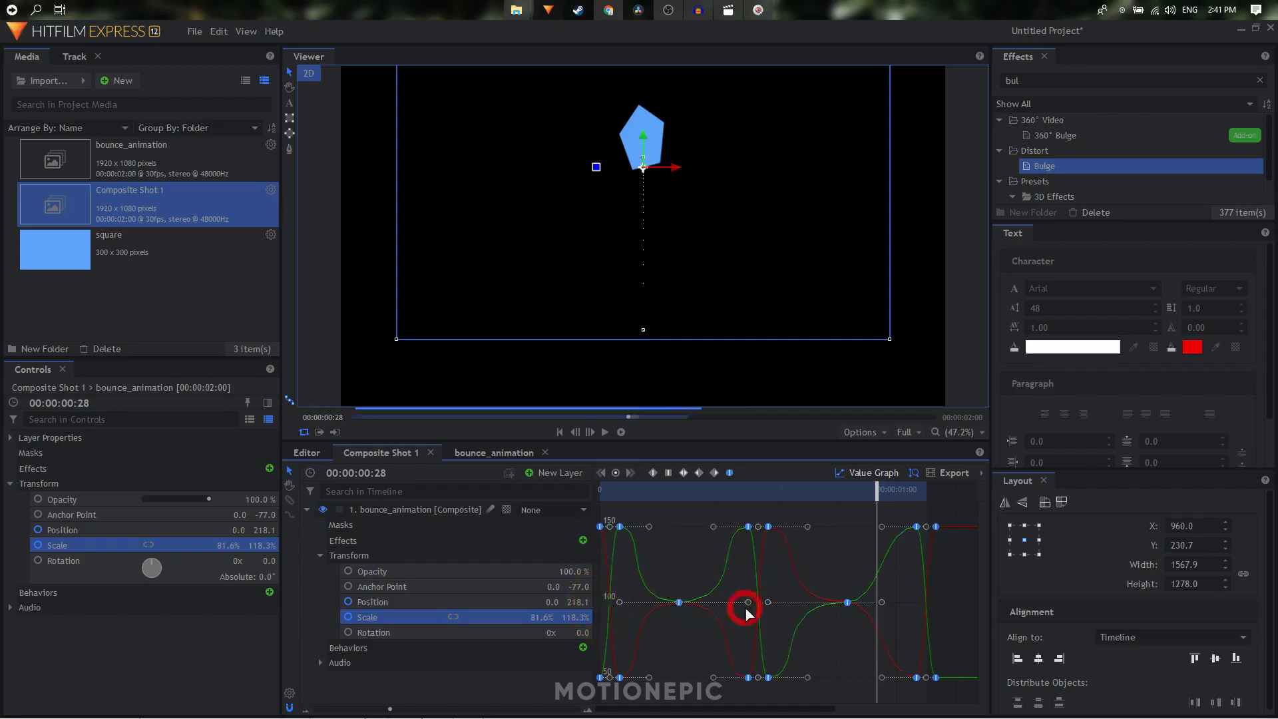
{"action": "left_click_drag", "start_coordinate": [882, 602], "coordinate": [924, 602]}
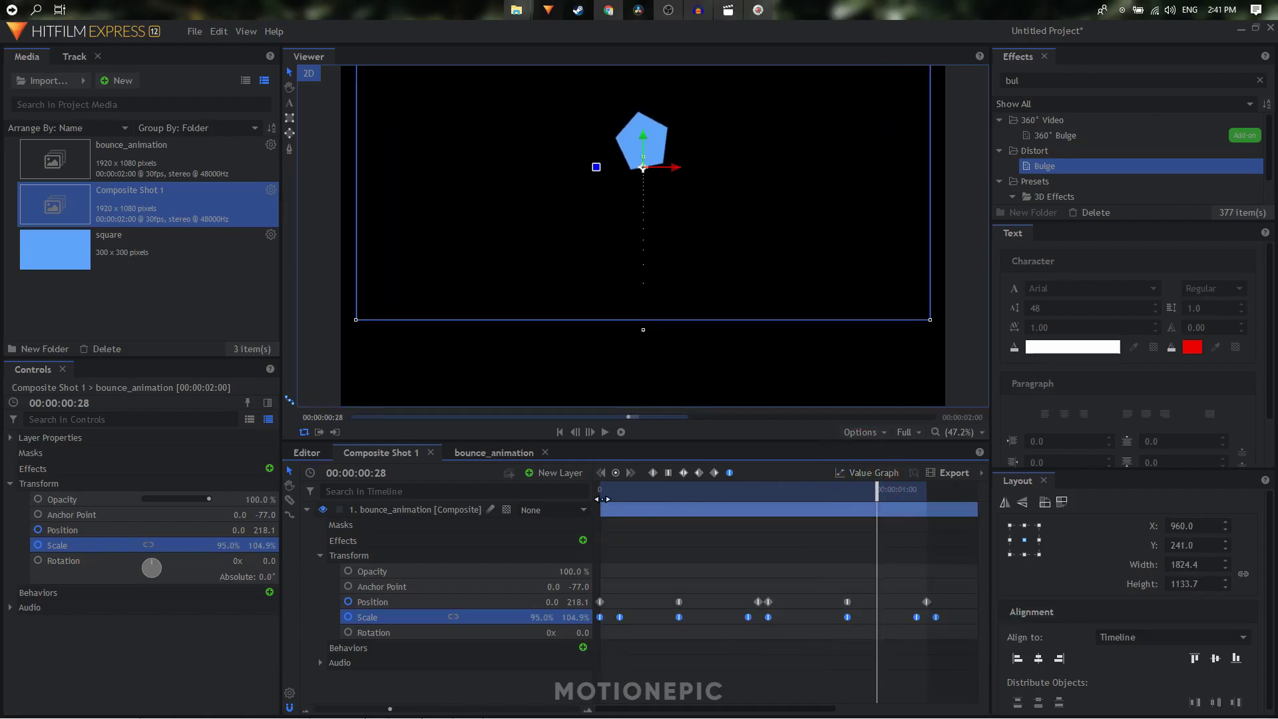
{"action": "left_click_drag", "start_coordinate": [606, 499], "coordinate": [599, 494]}
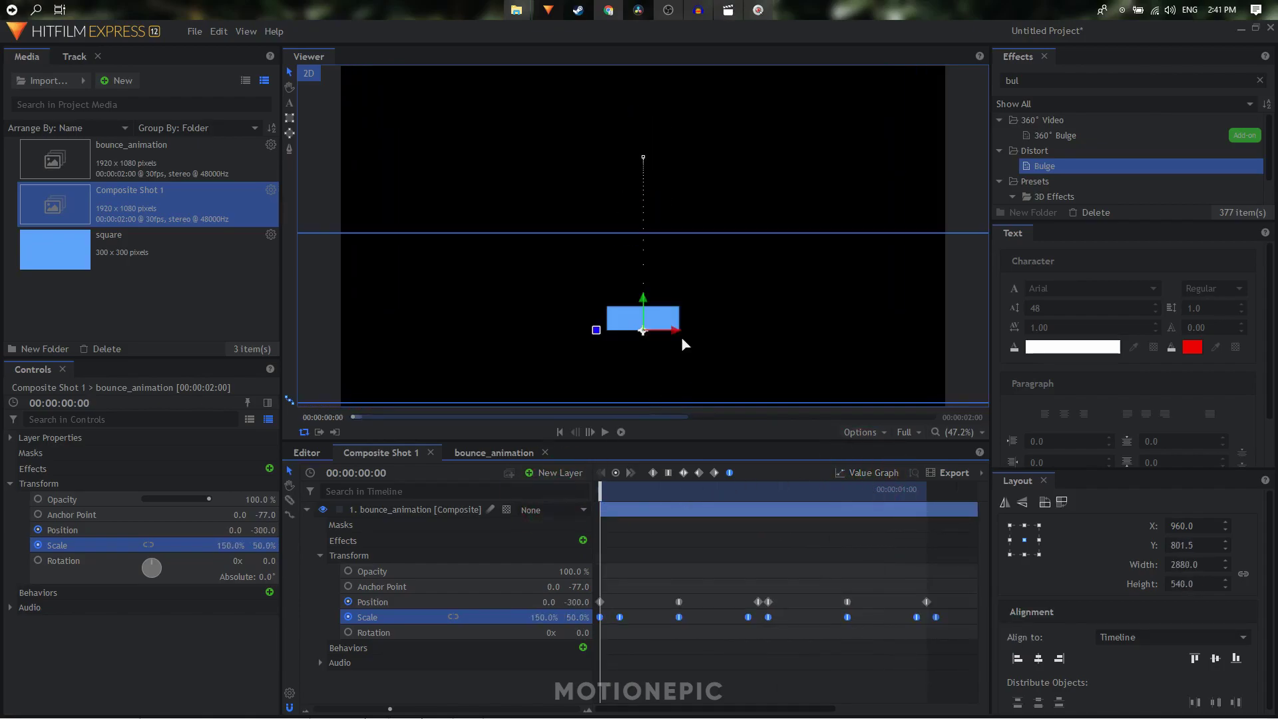
{"action": "left_click", "coordinate": [474, 677]}
{"action": "key", "text": "space"}
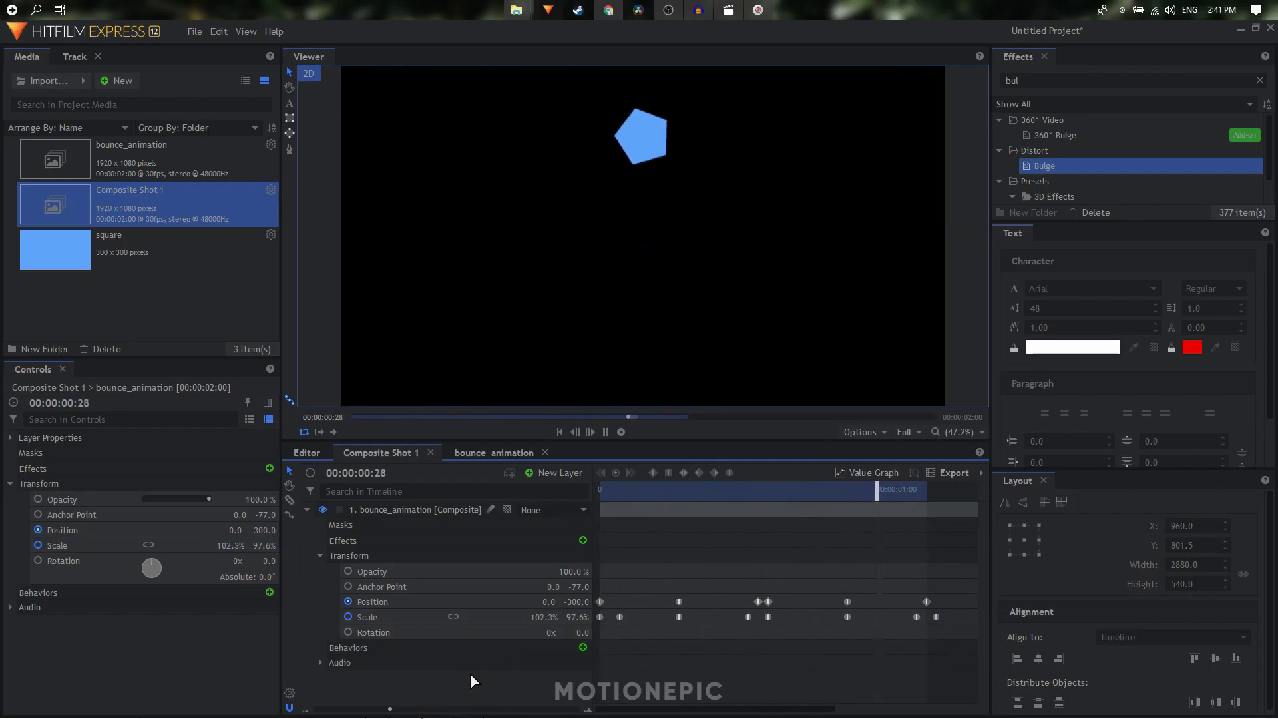
{"action": "key", "text": "space"}
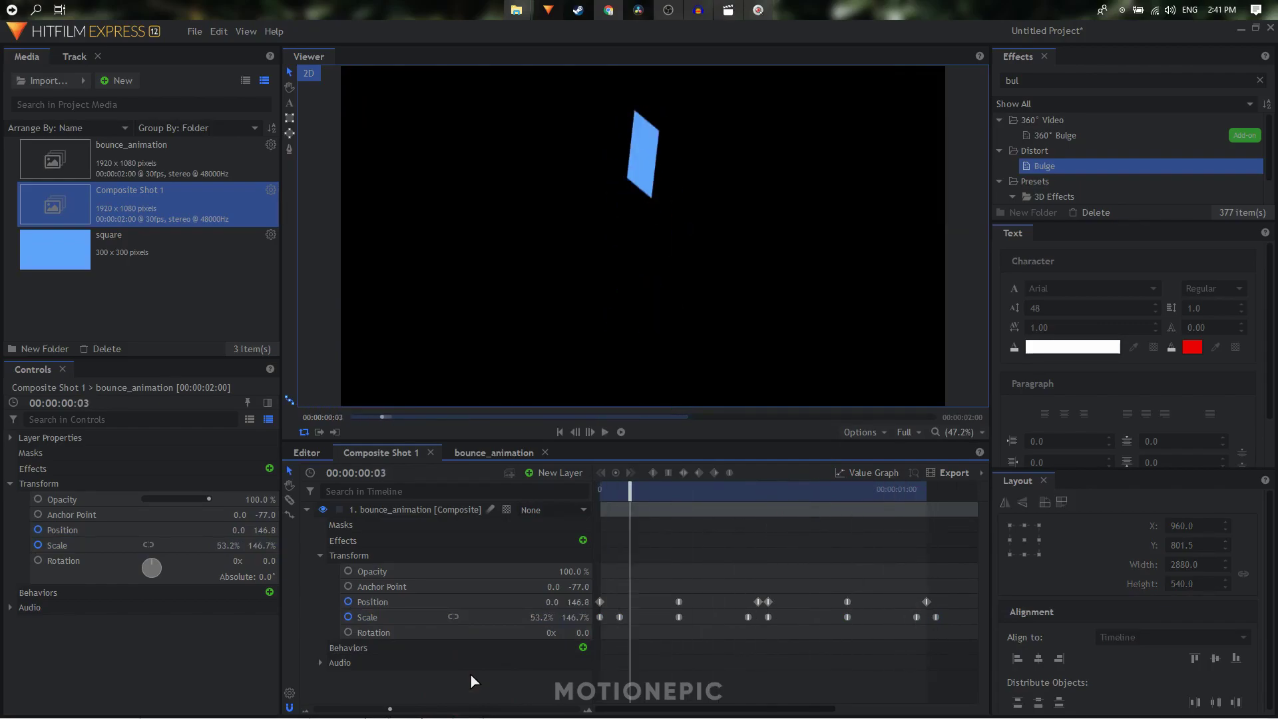
Find the Fill Color effect and apply it to the bounce_animation layer.
{"action": "double_click", "coordinate": [1032, 87]}
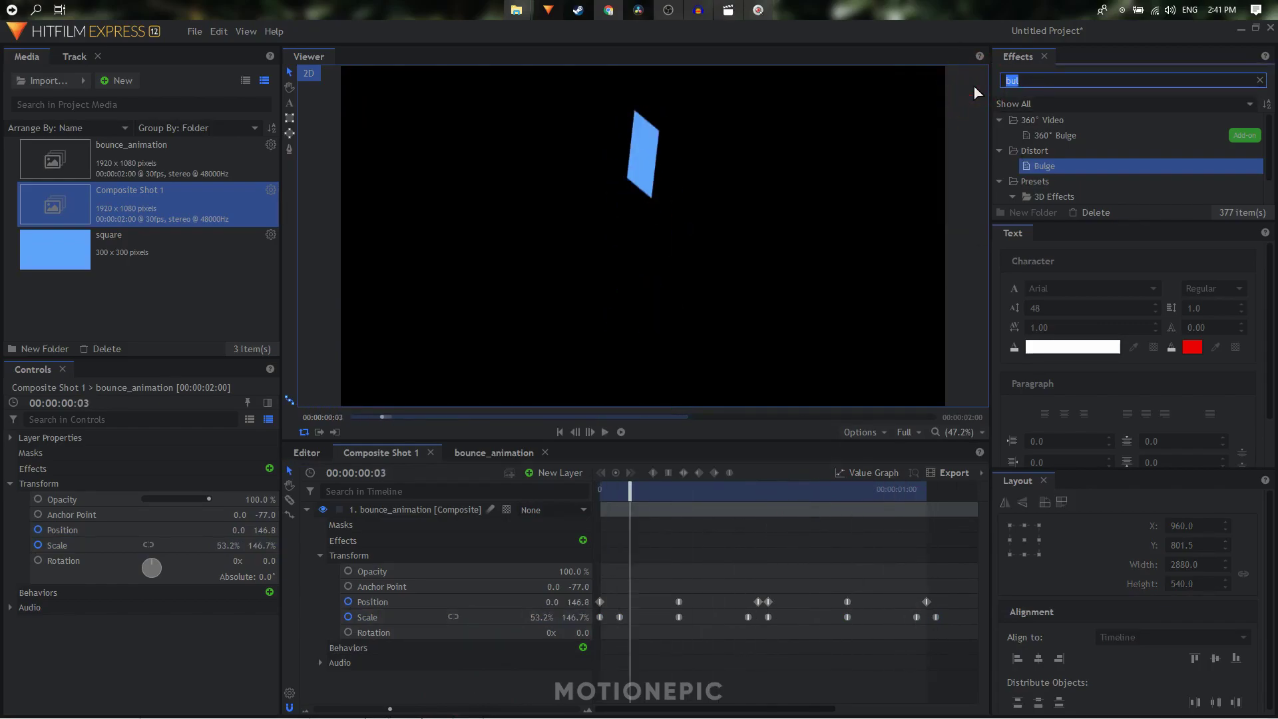
{"action": "type", "text": "FILL"}
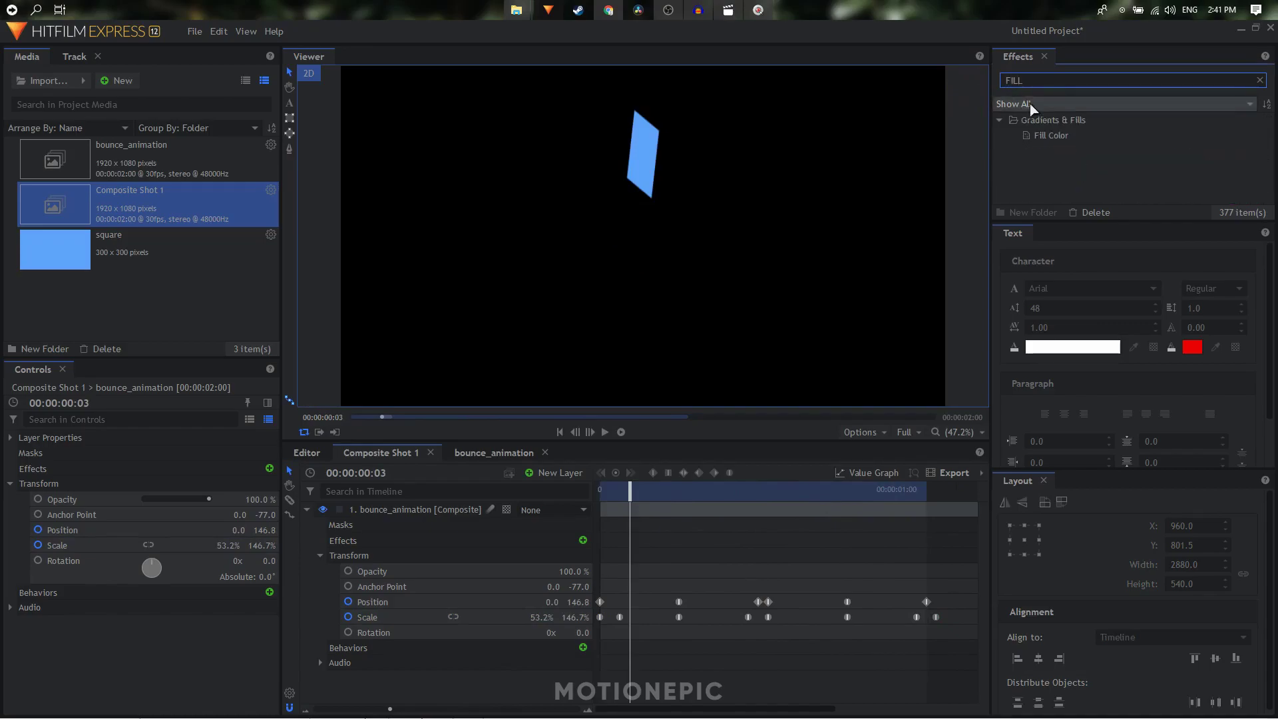
{"action": "left_click", "coordinate": [1062, 137]}
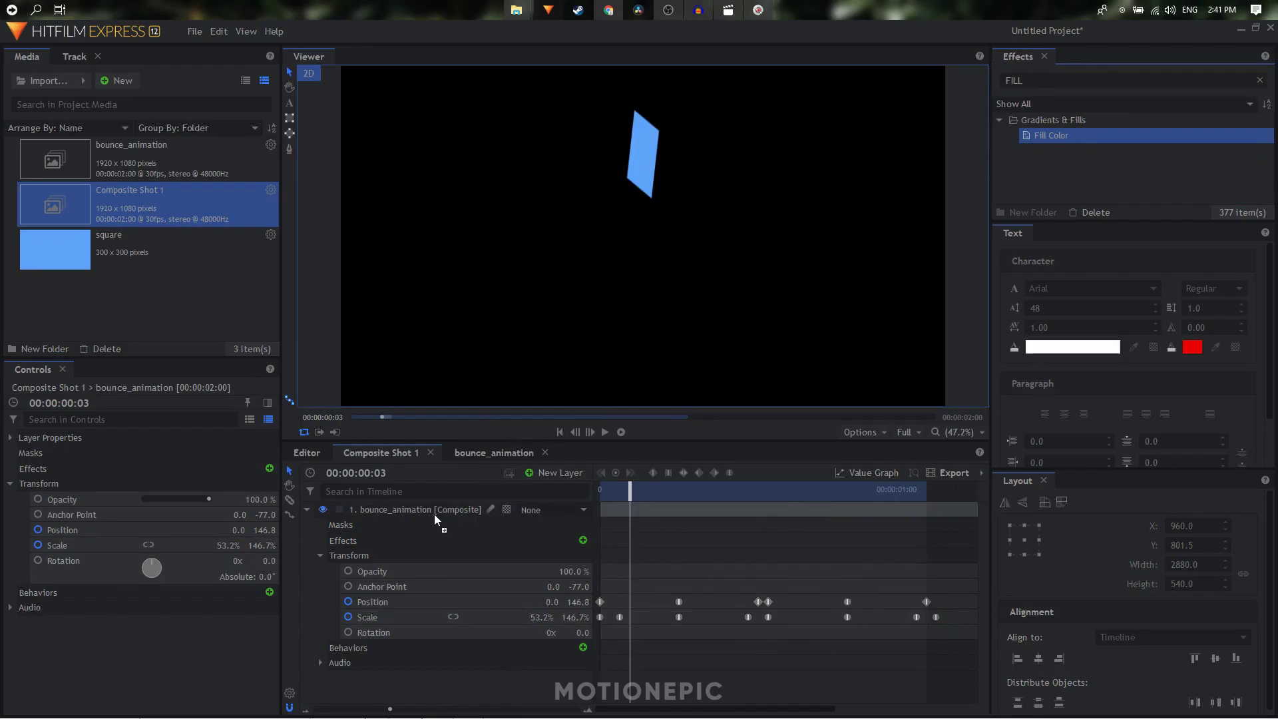
{"action": "left_click_drag", "start_coordinate": [434, 515], "coordinate": [435, 516]}
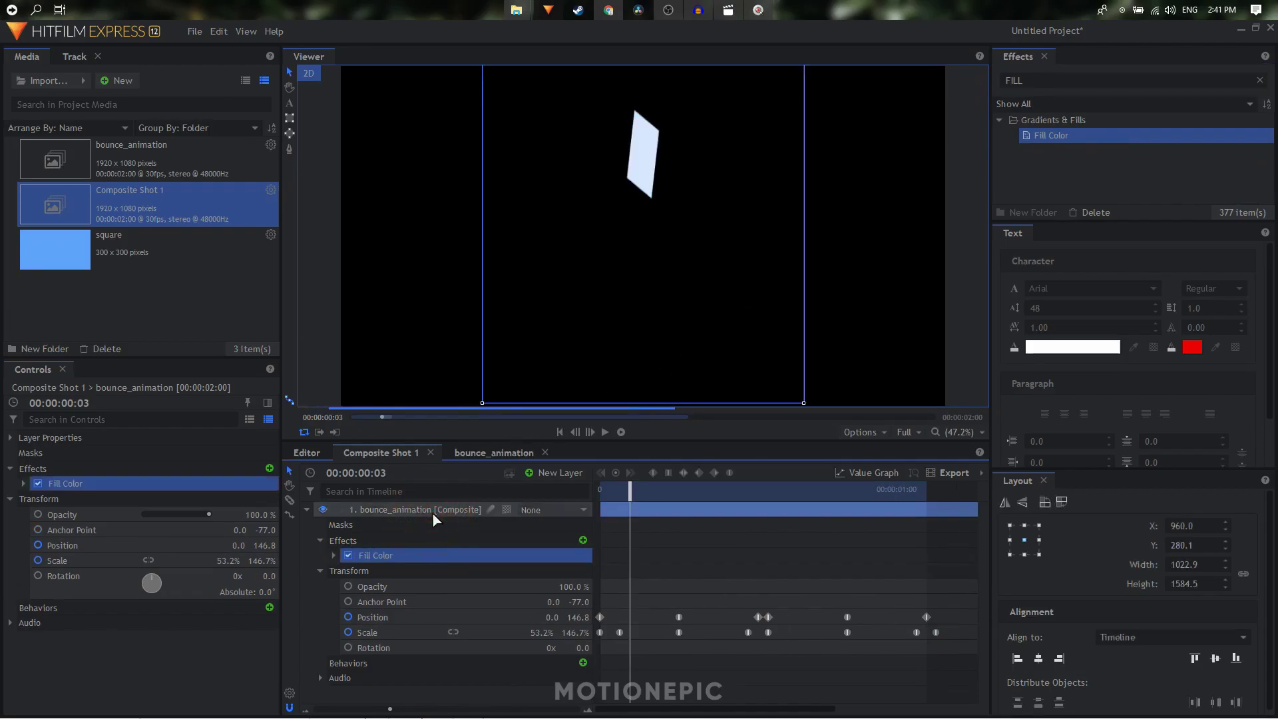
Start keyframing the Fill Color effect's color at 00:00:00:00 and set its Blend Amount to 100%.
{"action": "left_click", "coordinate": [23, 484]}
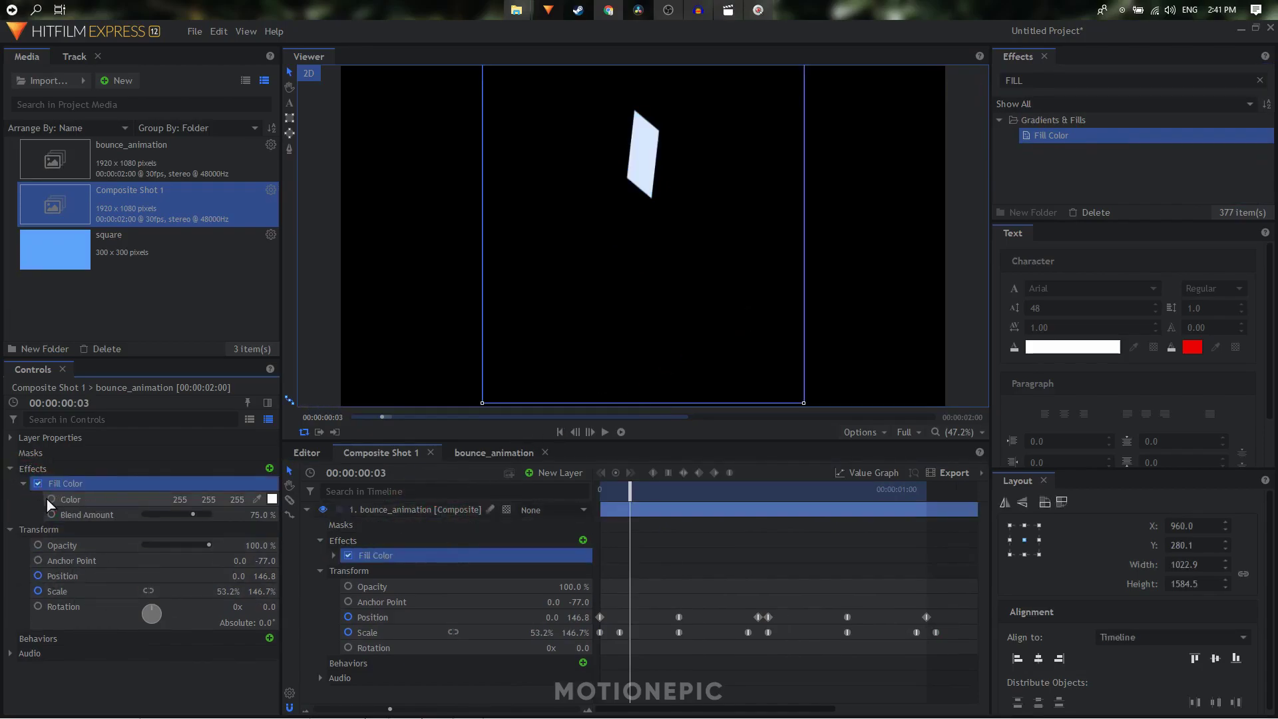
{"action": "left_click", "coordinate": [52, 500]}
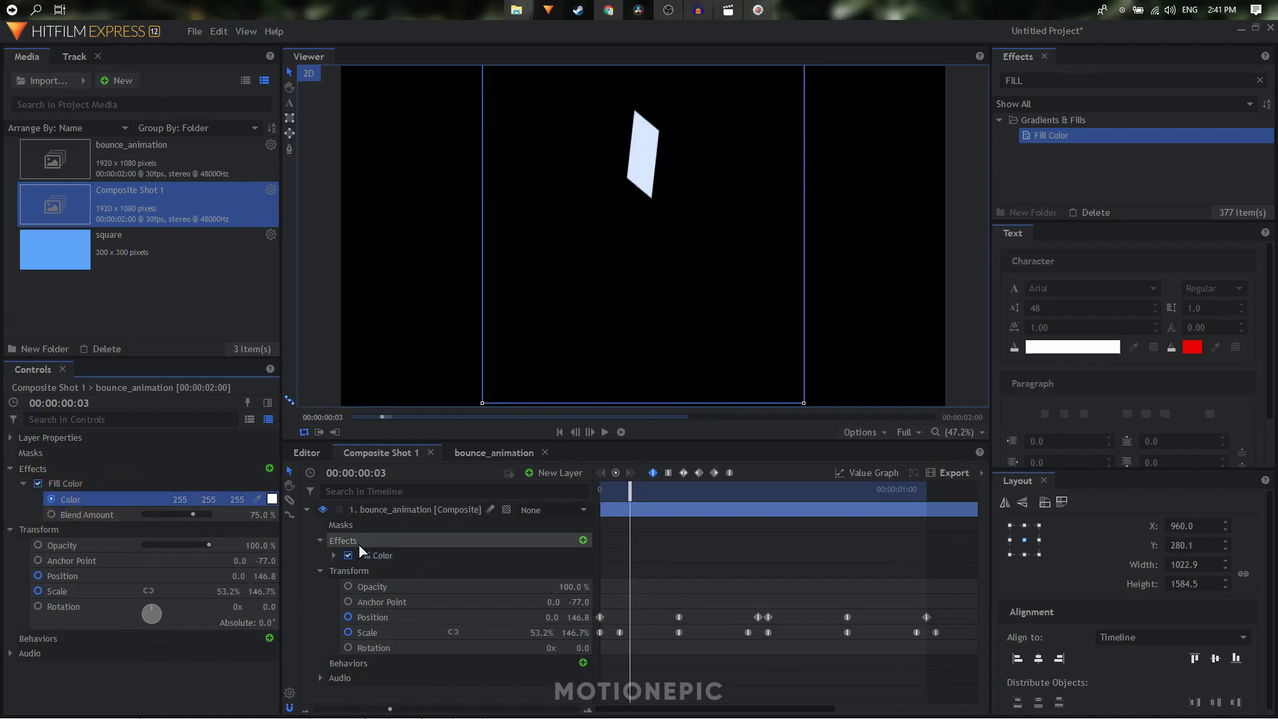
{"action": "left_click", "coordinate": [334, 555]}
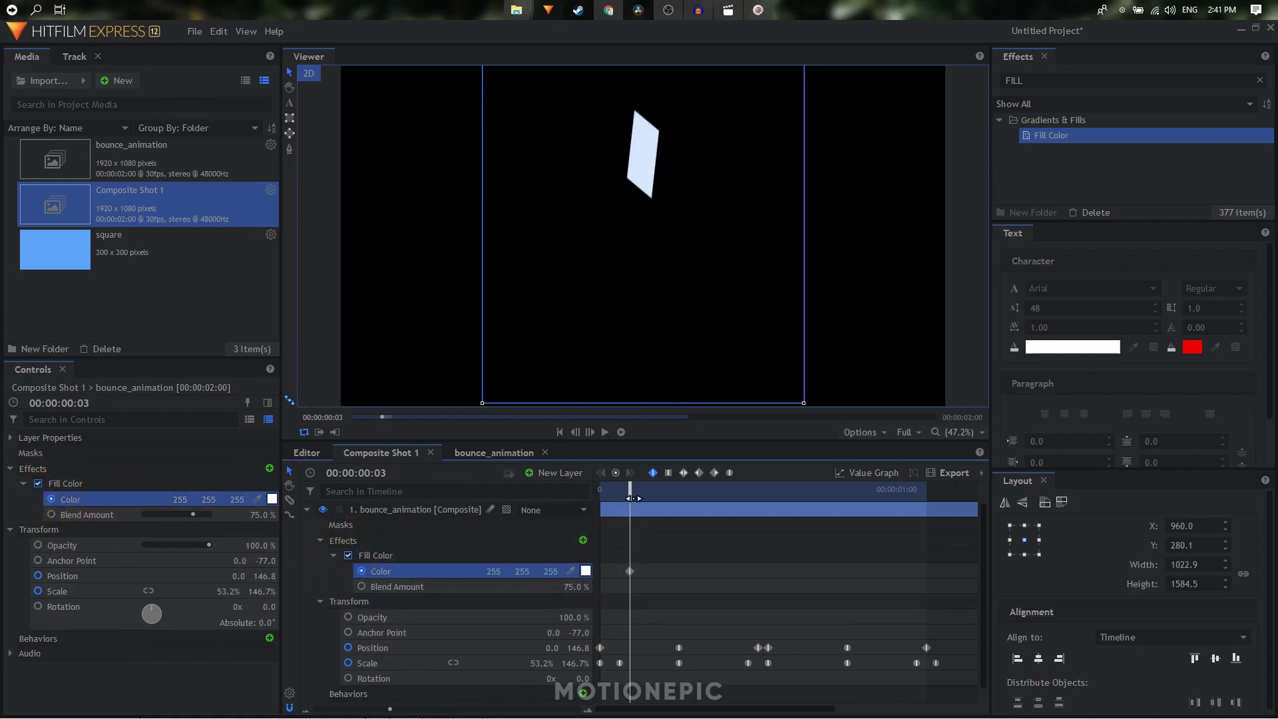
{"action": "left_click_drag", "start_coordinate": [631, 497], "coordinate": [511, 496]}
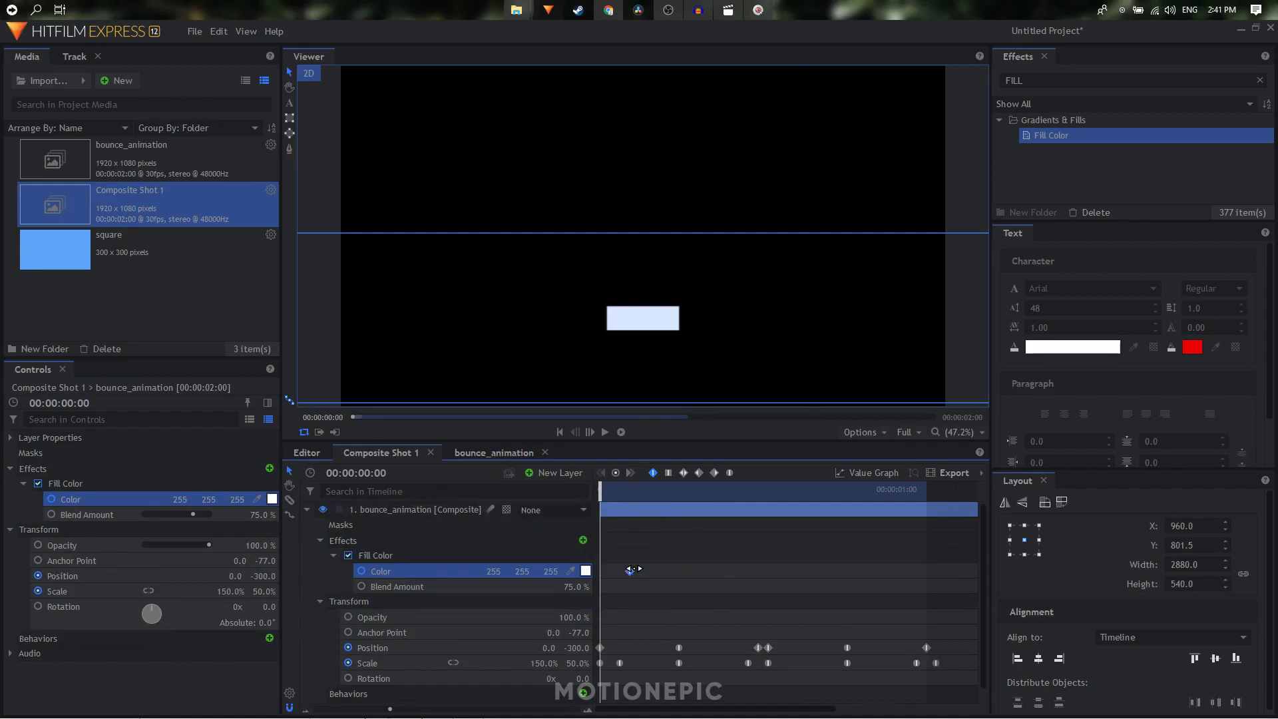
{"action": "left_click_drag", "start_coordinate": [629, 570], "coordinate": [599, 587]}
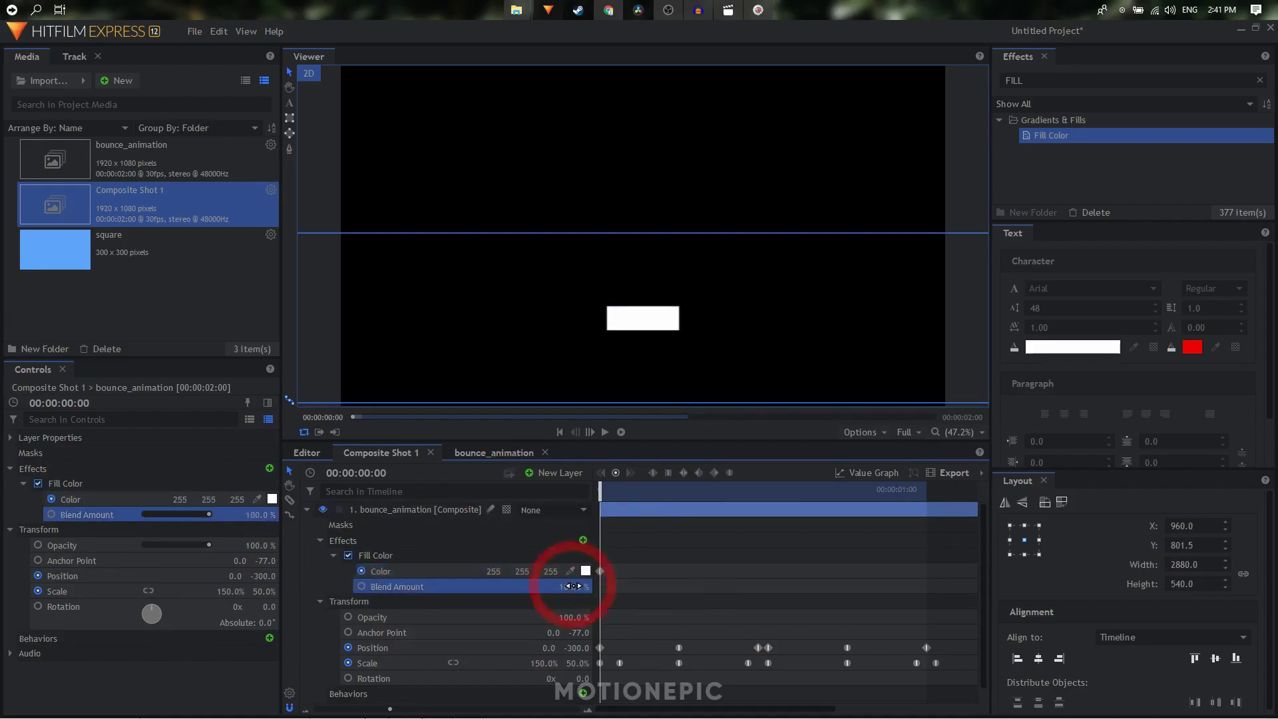
Set the fill color at 00:00:00:00 to green #55ff7f.
{"action": "left_click", "coordinate": [585, 571]}
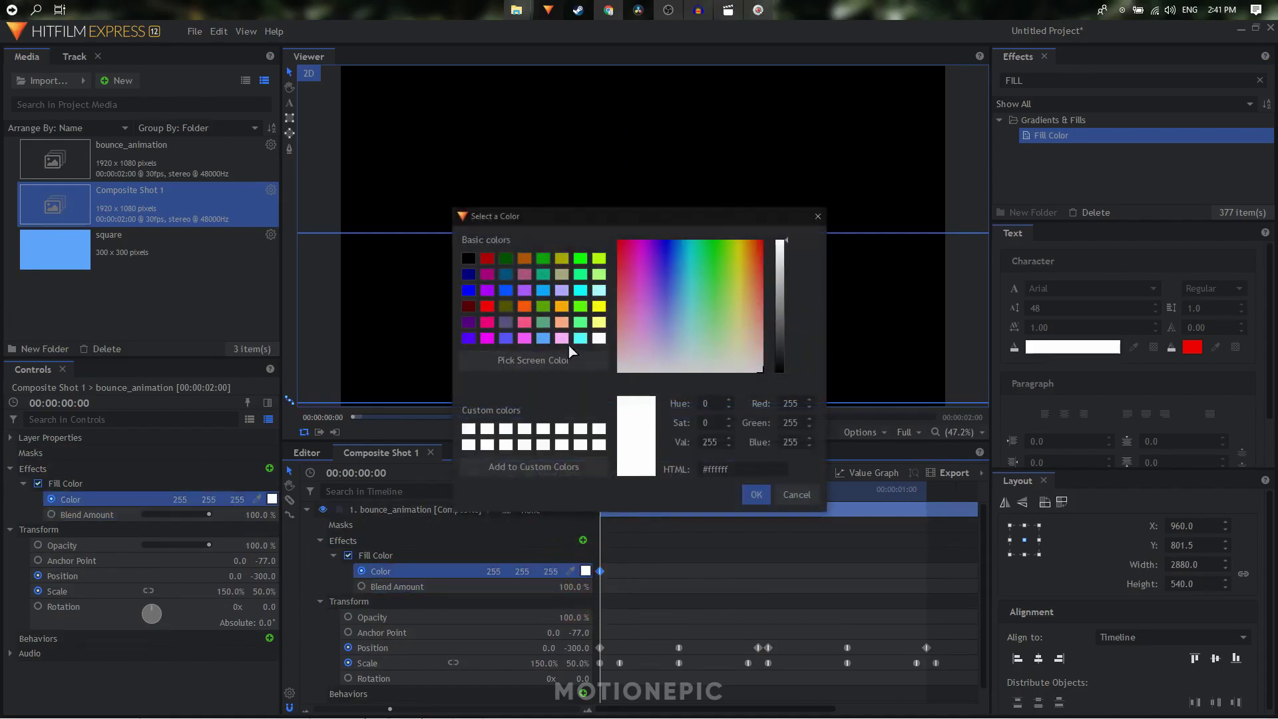
{"action": "left_click", "coordinate": [578, 323]}
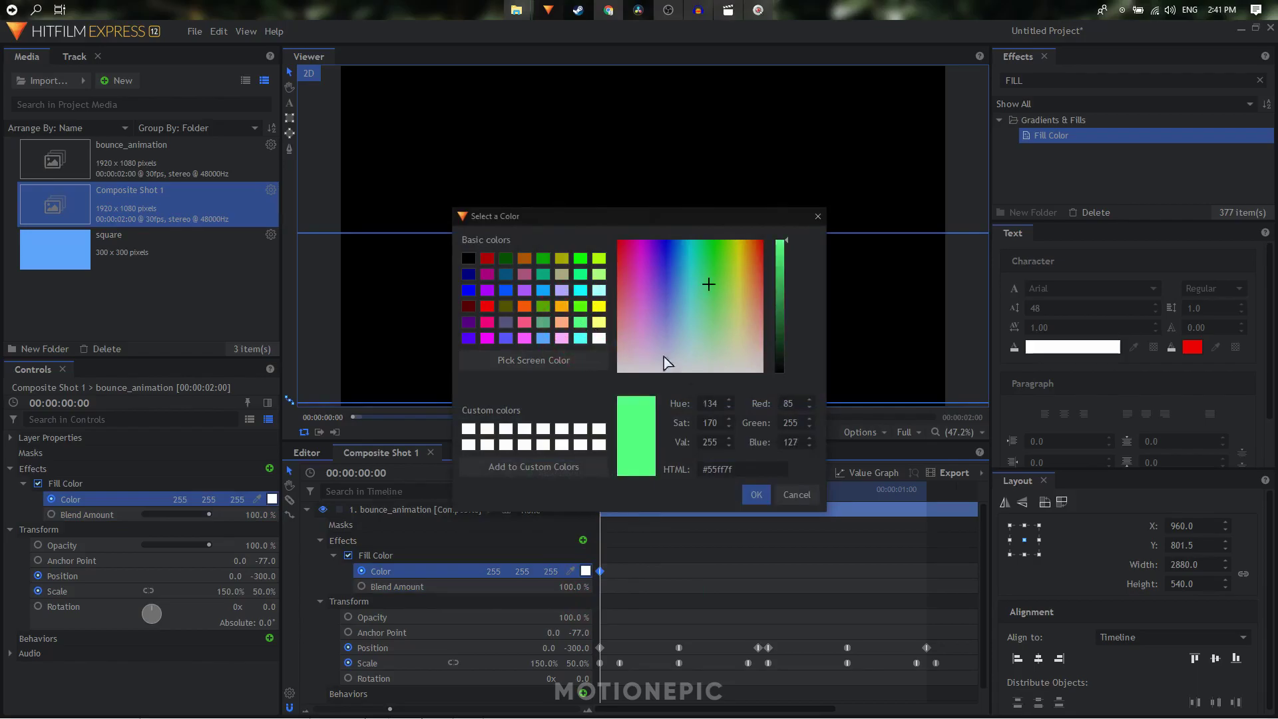
{"action": "left_click", "coordinate": [757, 496]}
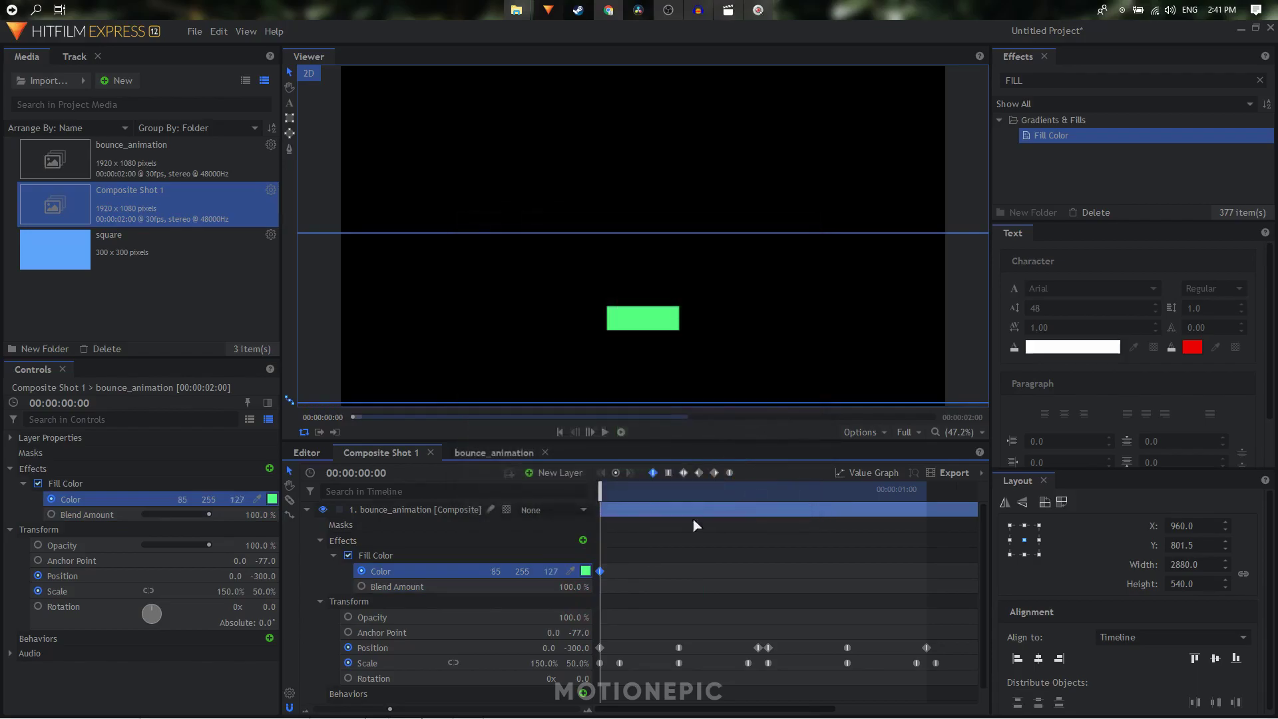
Add a fill color keyframe at 00:00:00:17, where the pentagon begins, using blue #55aaff.
{"action": "left_click_drag", "start_coordinate": [641, 499], "coordinate": [771, 516]}
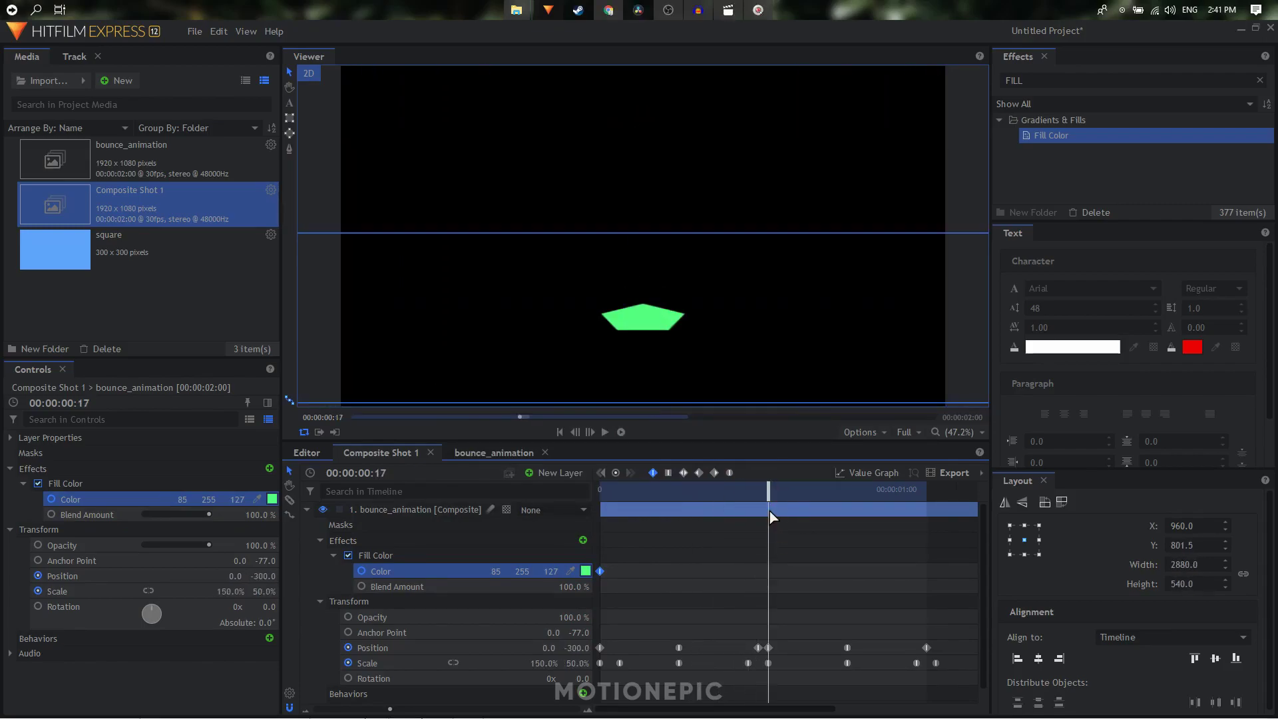
{"action": "left_click", "coordinate": [586, 571]}
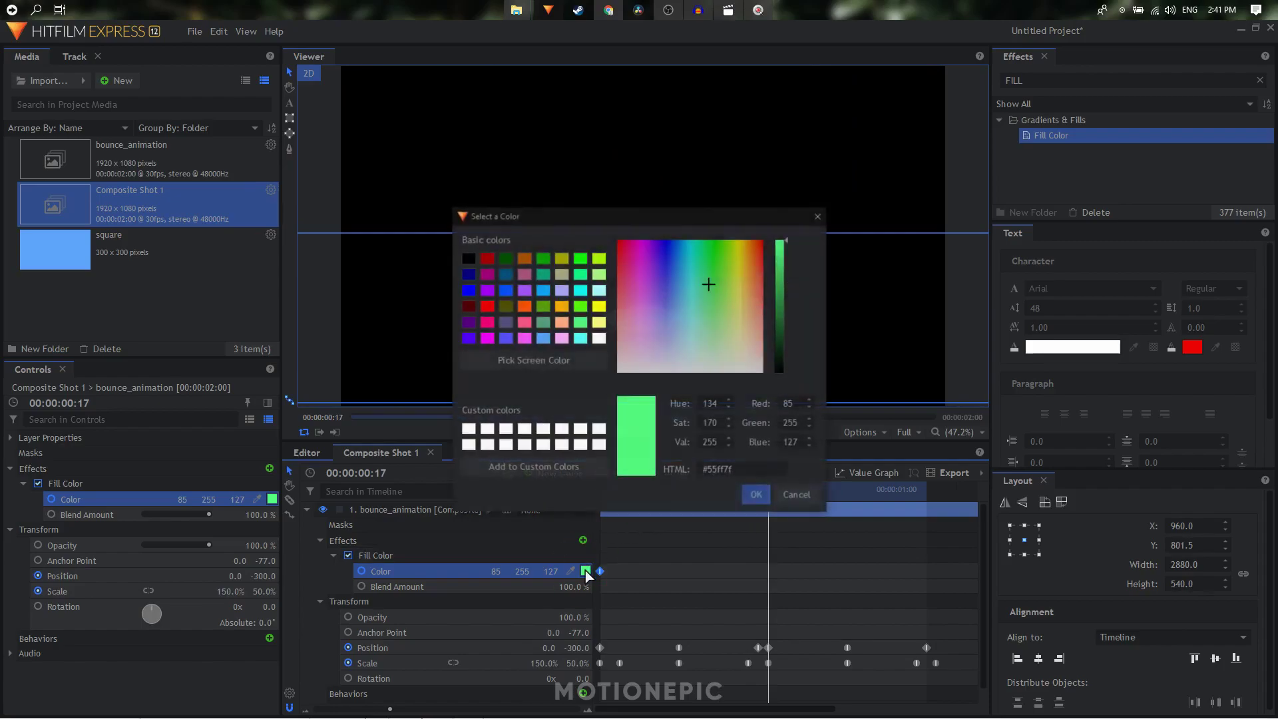
{"action": "left_click", "coordinate": [507, 323]}
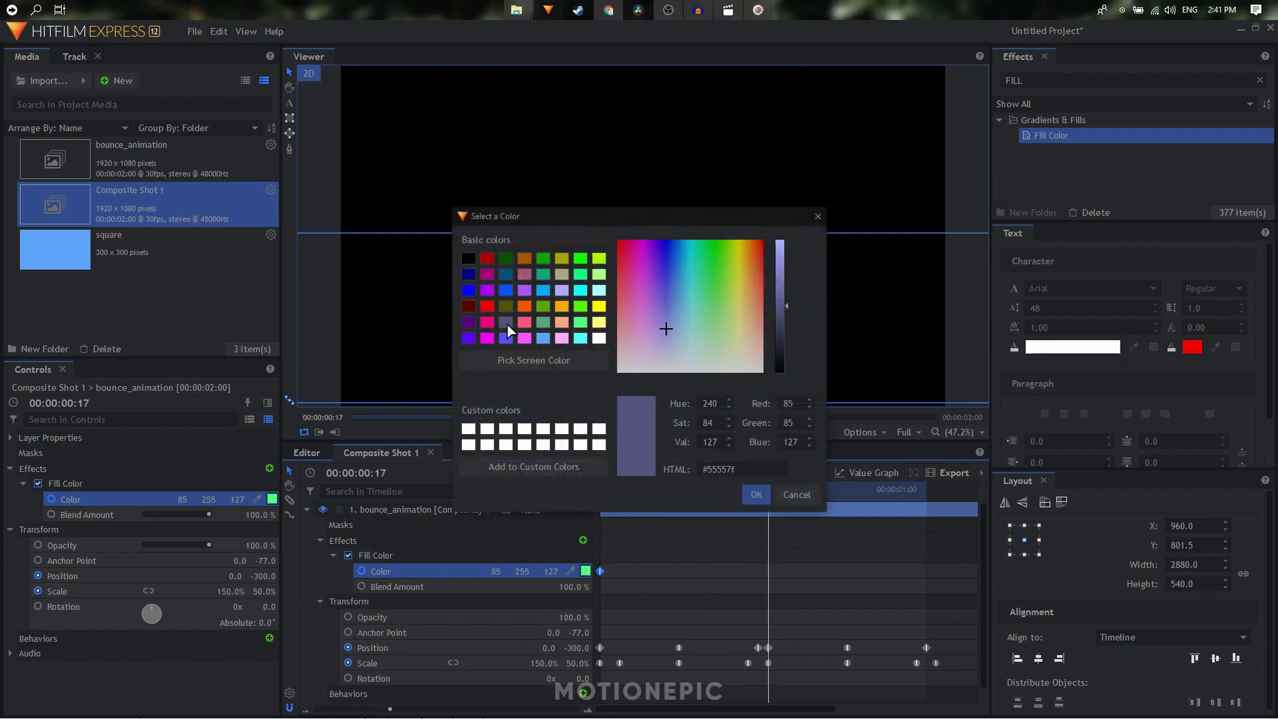
{"action": "left_click", "coordinate": [544, 338]}
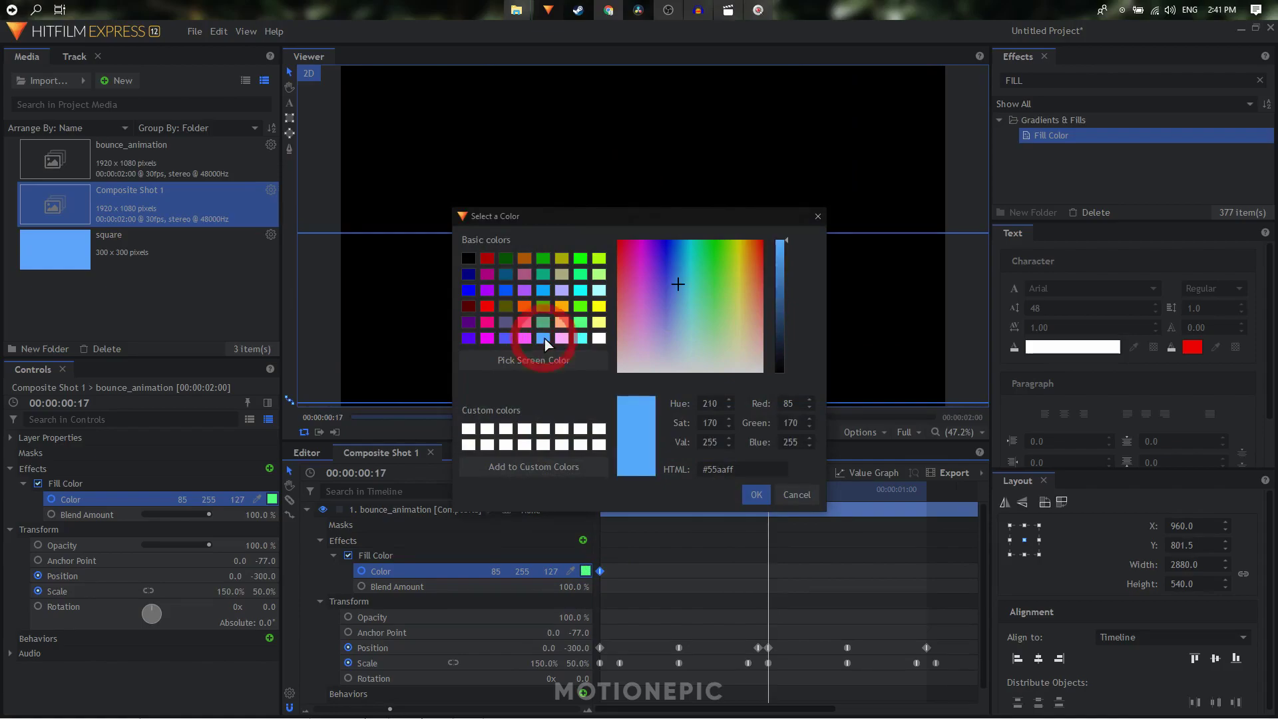
{"action": "left_click", "coordinate": [757, 496]}
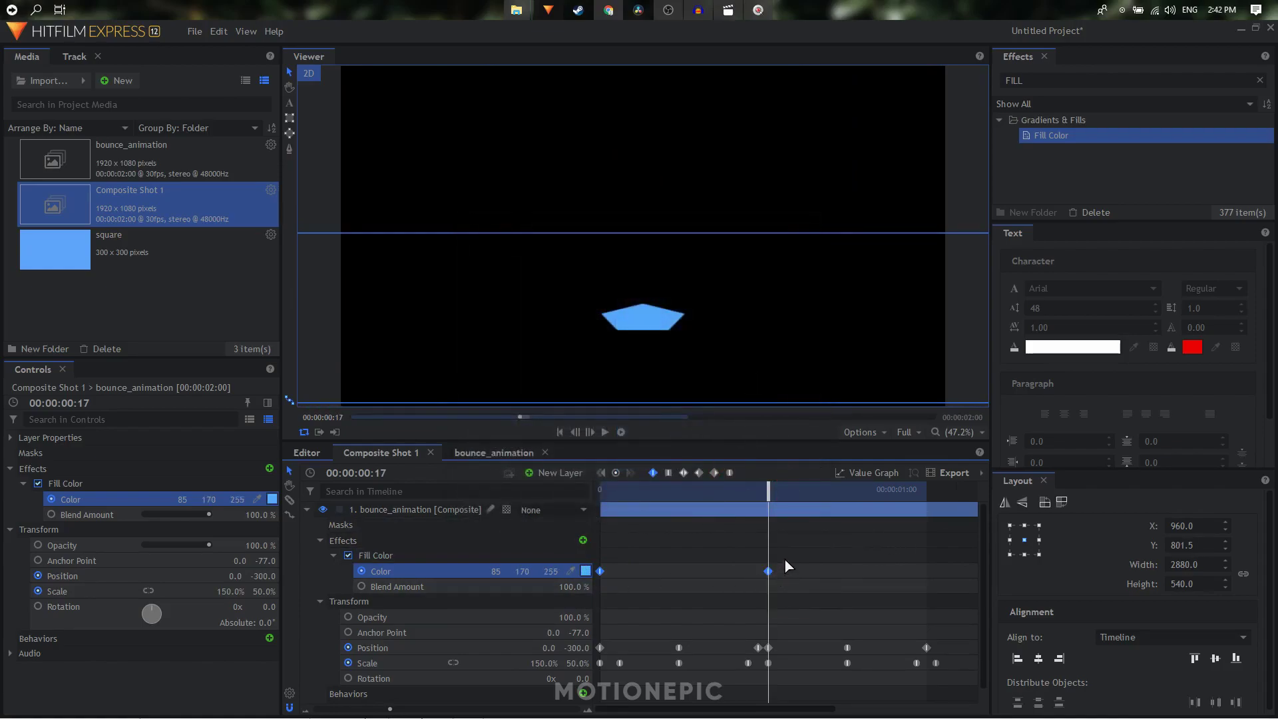
Switch both fill color keyframes to constant interpolation so the color changes abruptly, and preview the animation.
{"action": "left_click", "coordinate": [665, 472]}
{"action": "left_click", "coordinate": [307, 510]}
{"action": "key", "text": "space"}
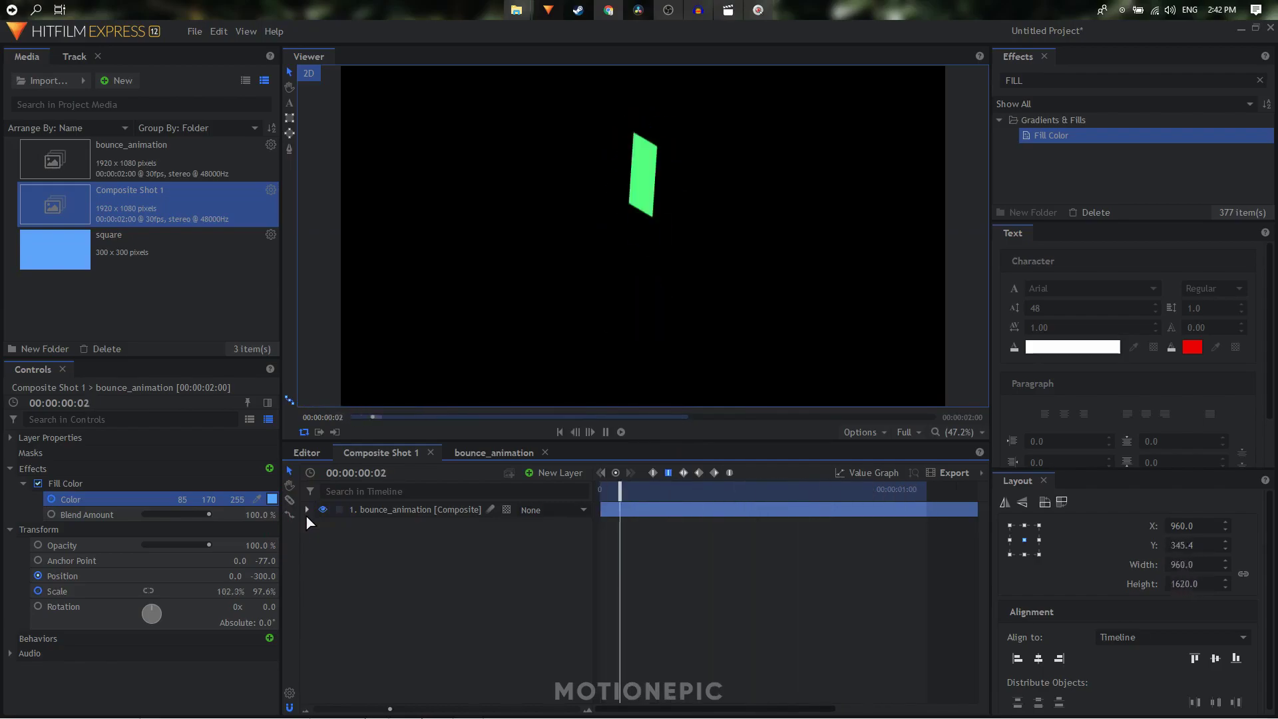
{"action": "key", "text": "space"}
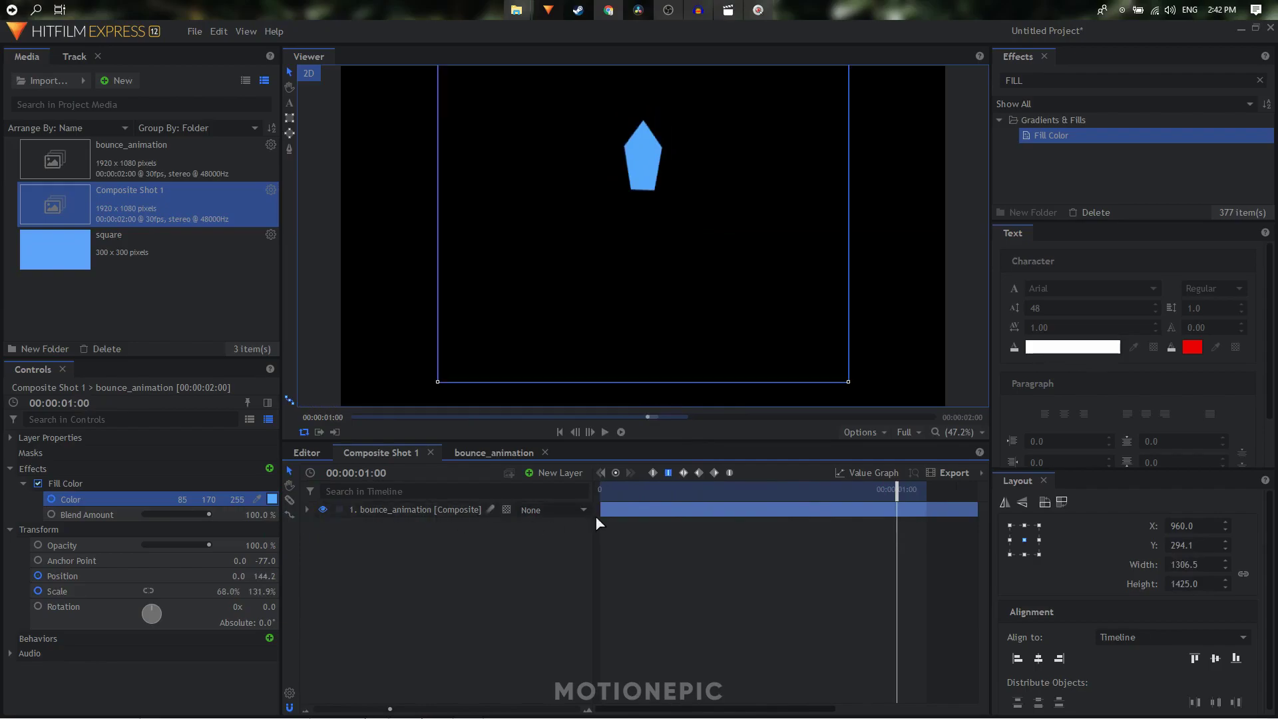
Turn on motion blur for the bounce_animation layer and play the animation.
{"action": "left_click", "coordinate": [491, 510]}
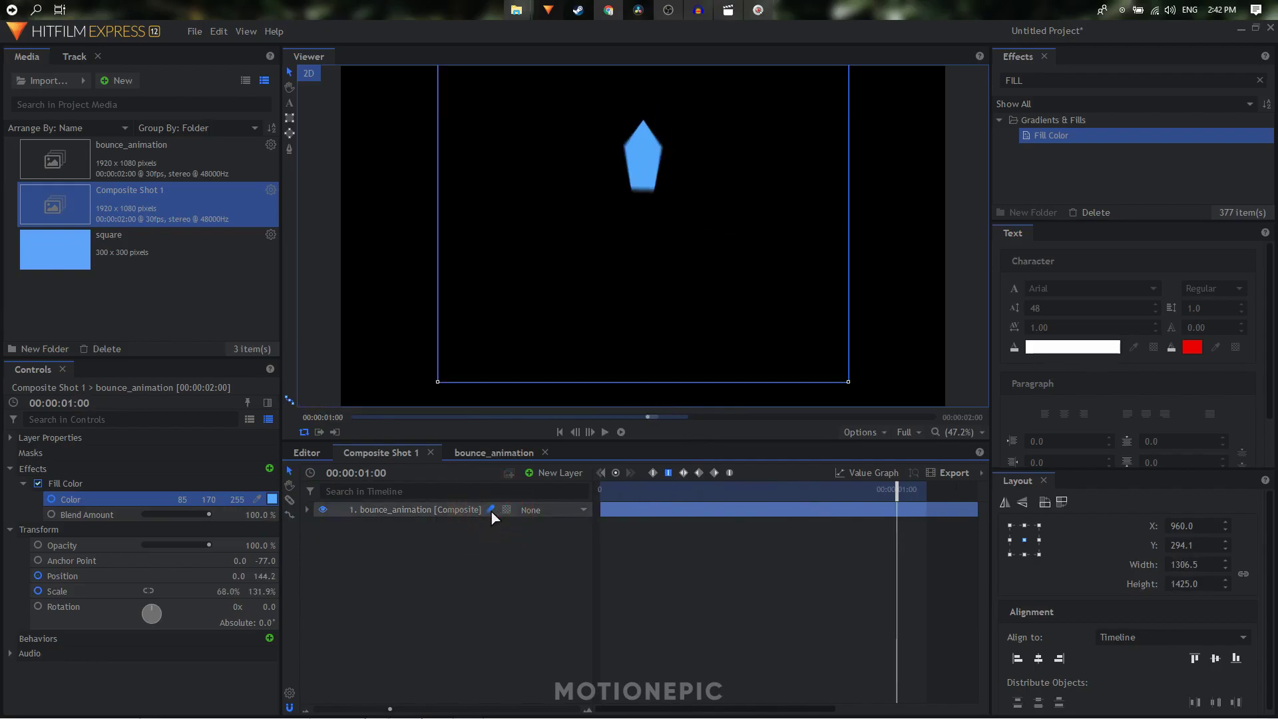
{"action": "key", "text": "space"}
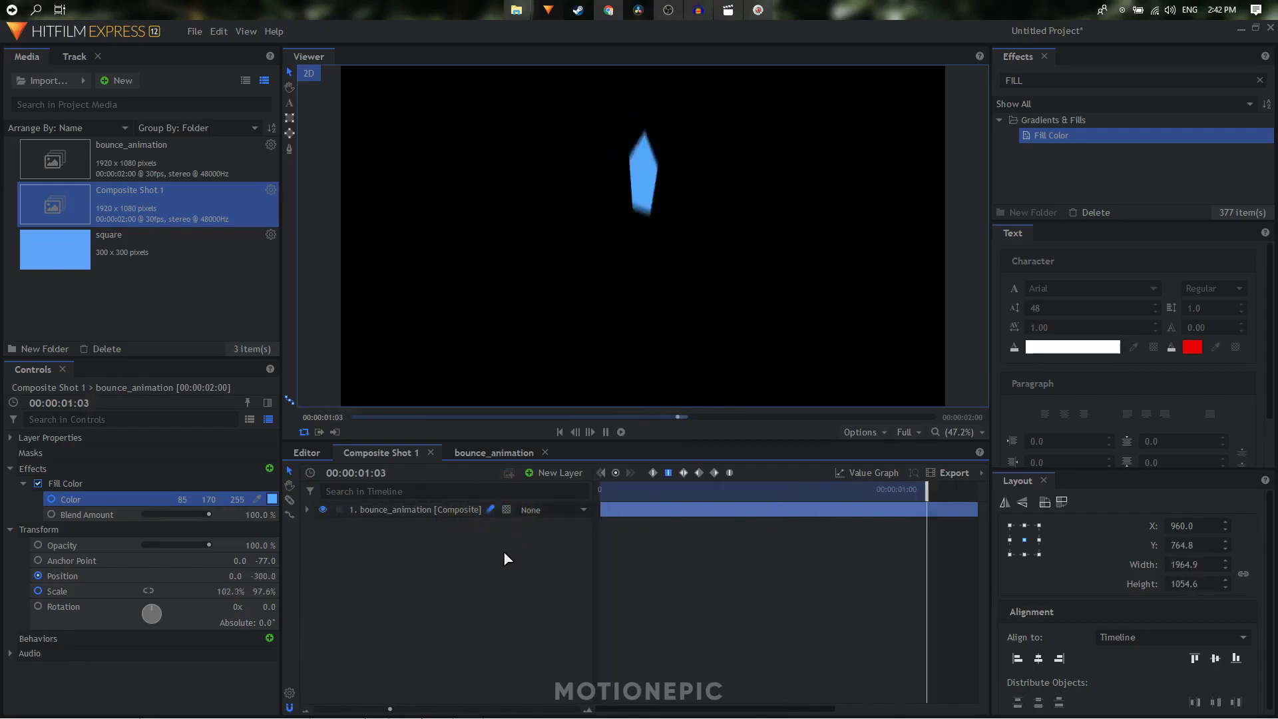